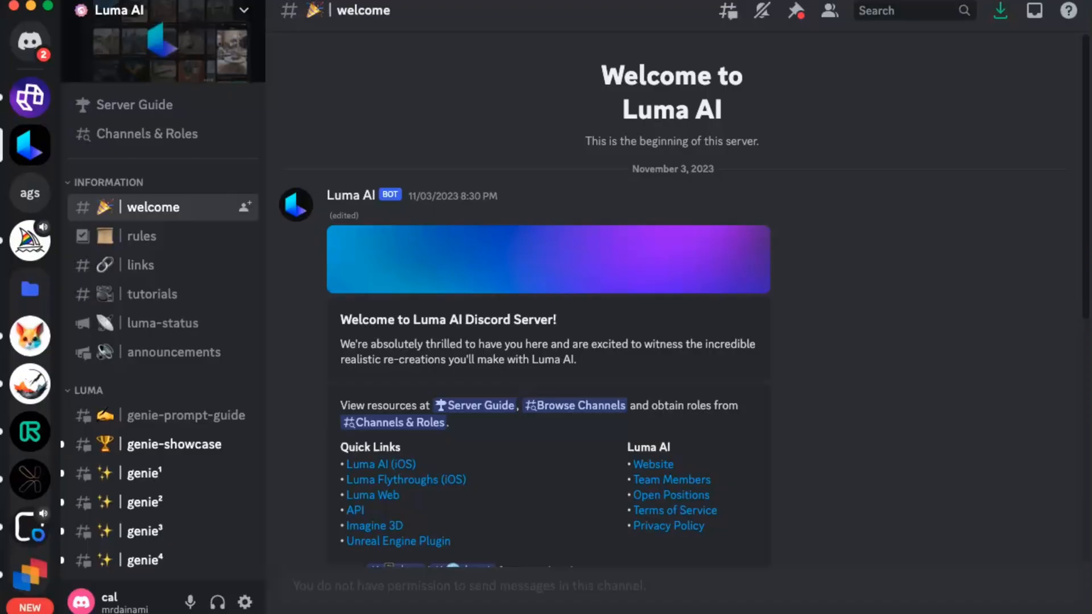
- In #genie², run /genie with 'finn from adventure time' and enlarge the generated model preview
scroll(505, 307, down, 6)
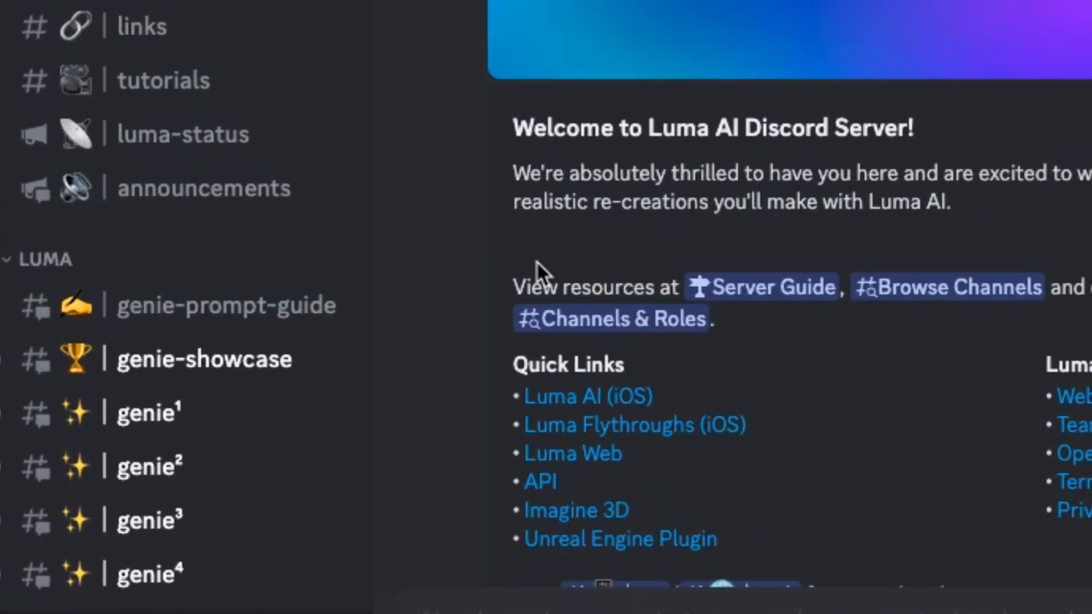
click(149, 468)
text(/)
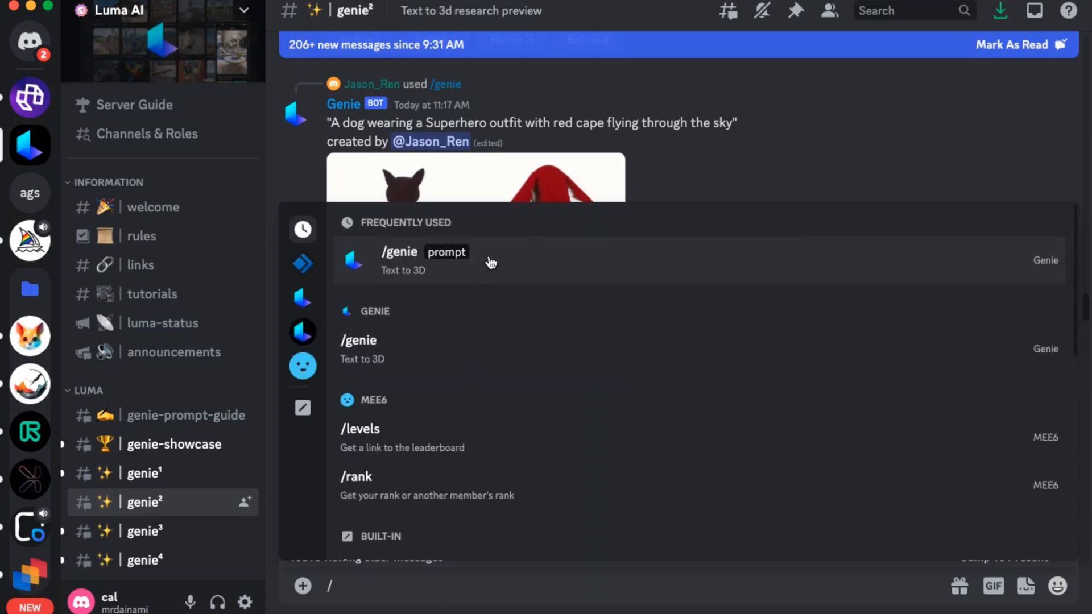
click(490, 263)
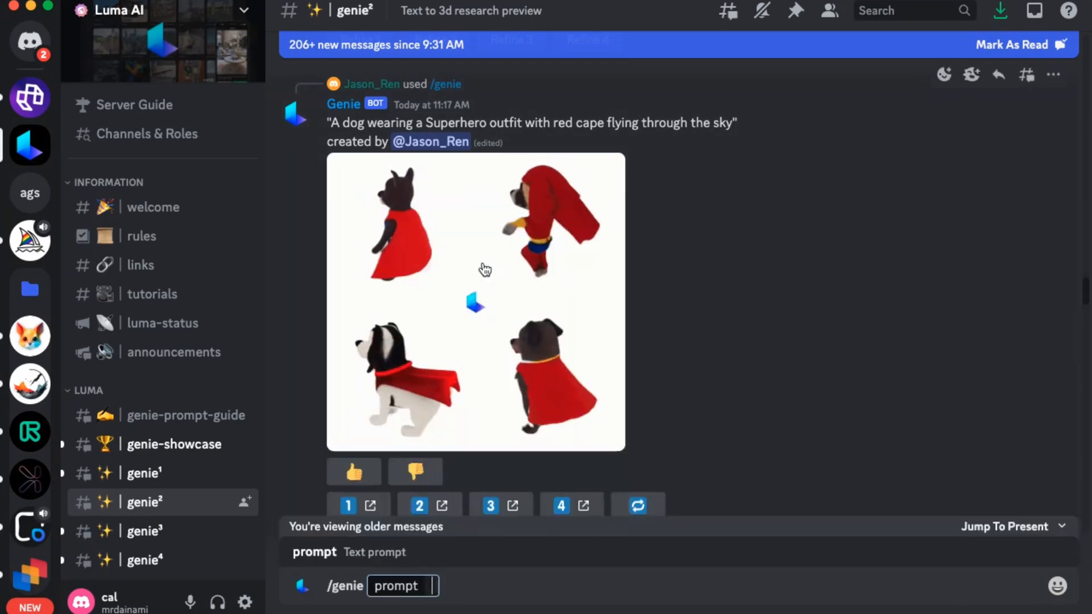
text(finn from adventure time)
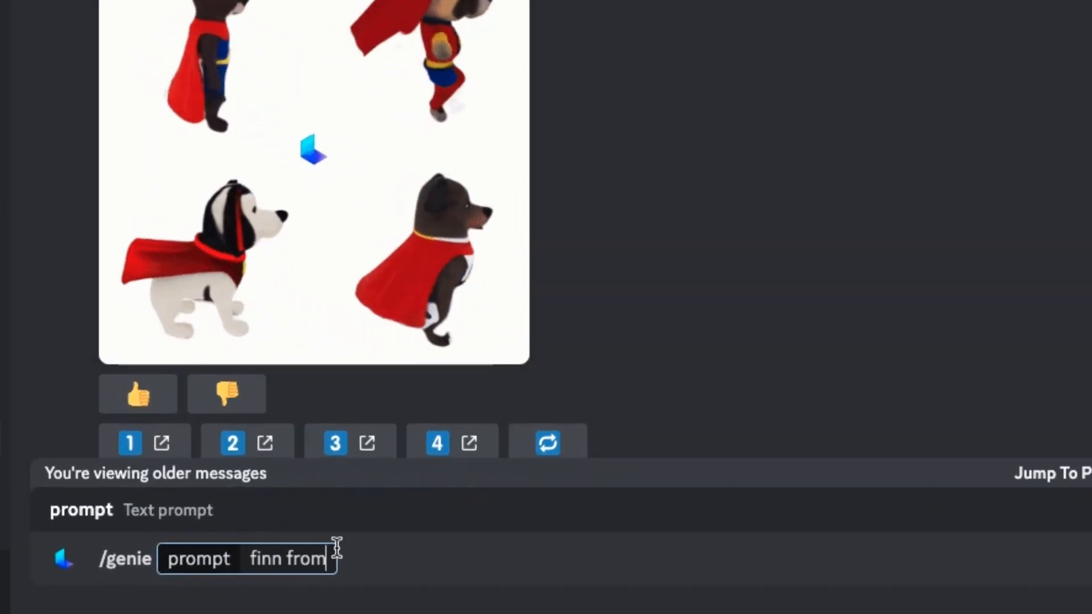
key(Return)
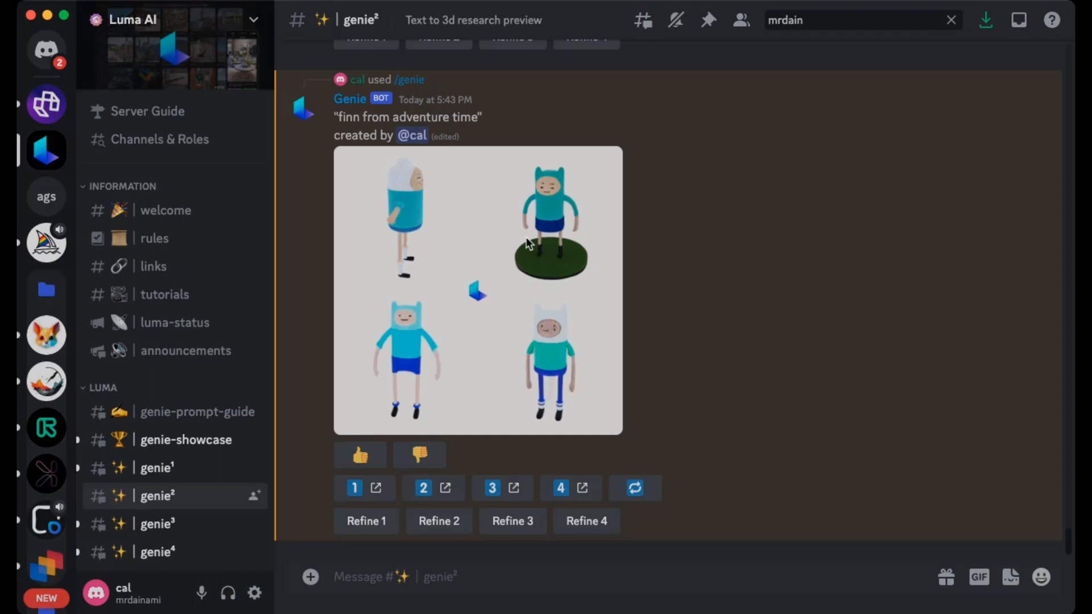
click(527, 243)
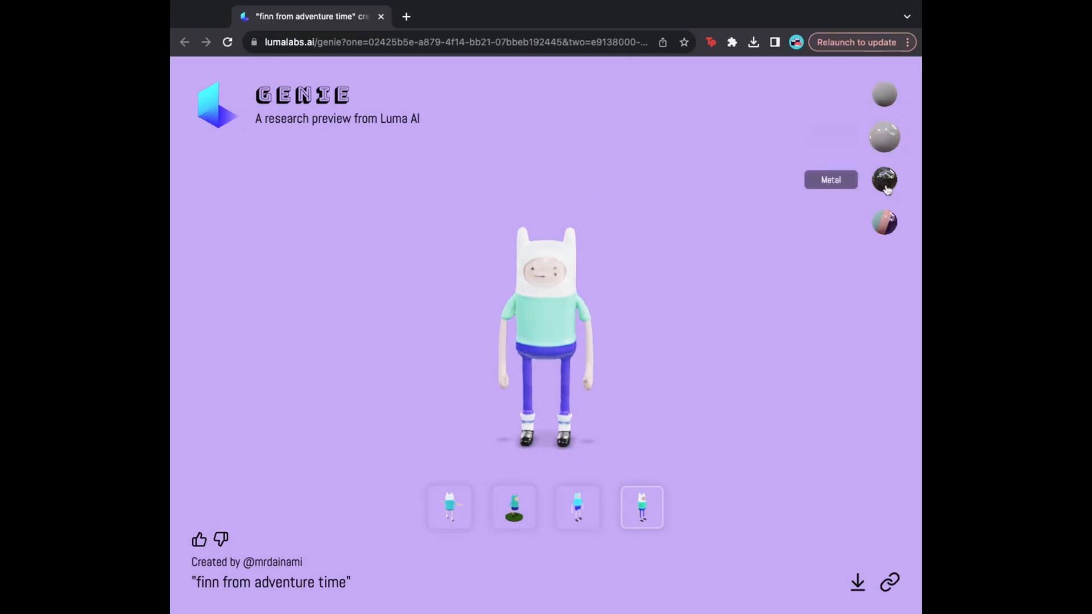
- Preview the Finn model in Metal, Custom and Plastic materials, ending on Metal
click(885, 182)
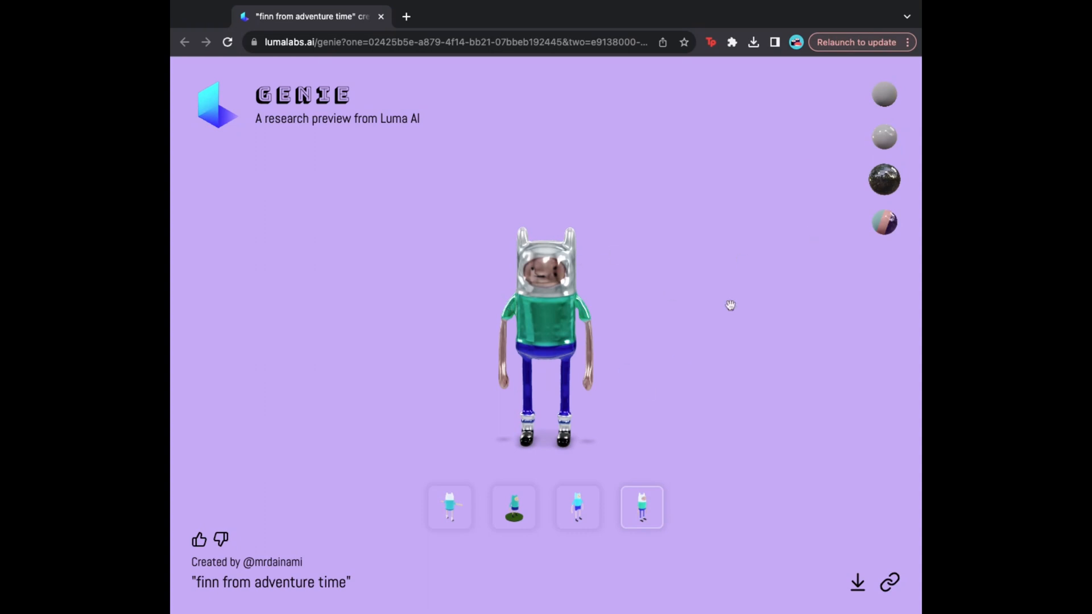
click(886, 230)
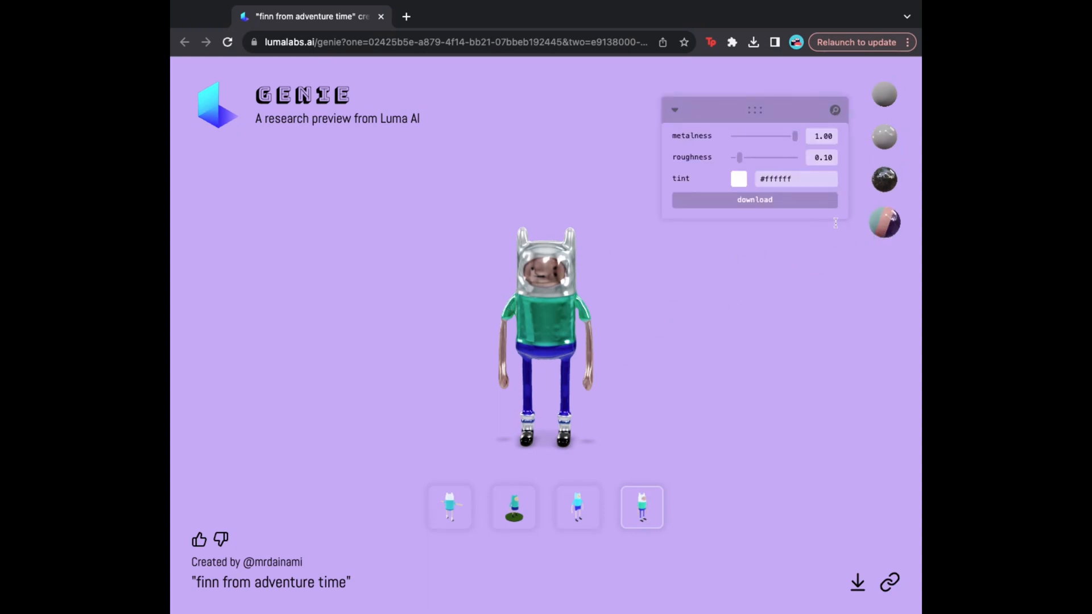
click(885, 226)
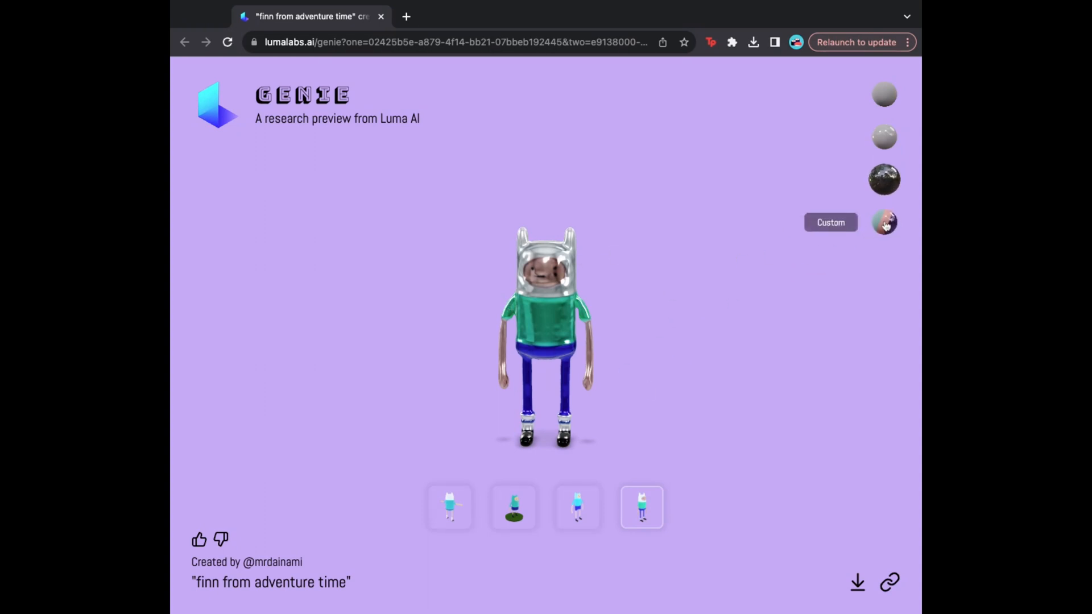
click(890, 134)
click(884, 180)
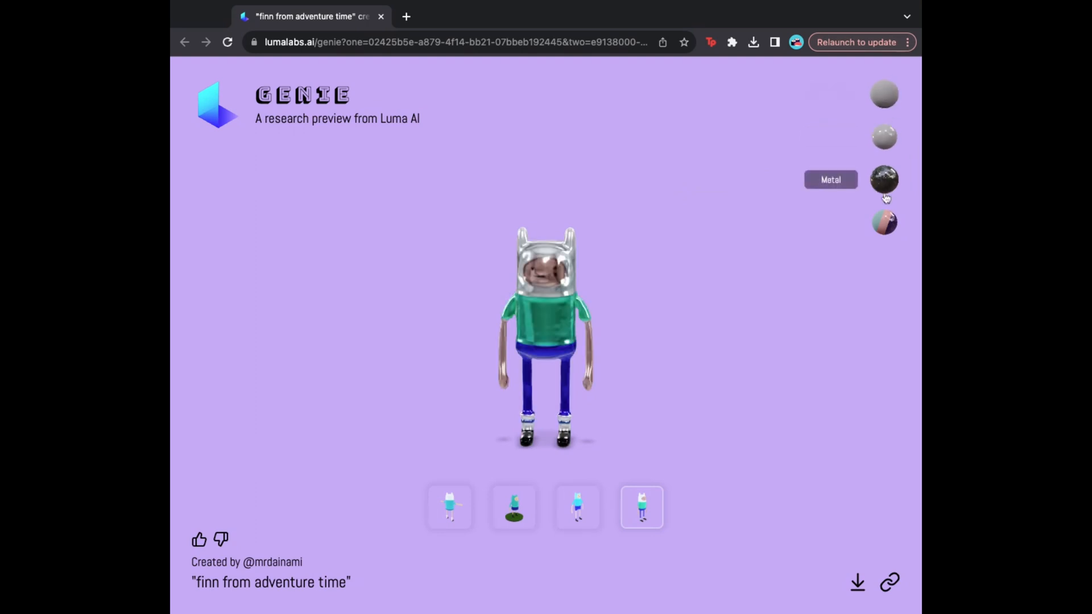
click(888, 232)
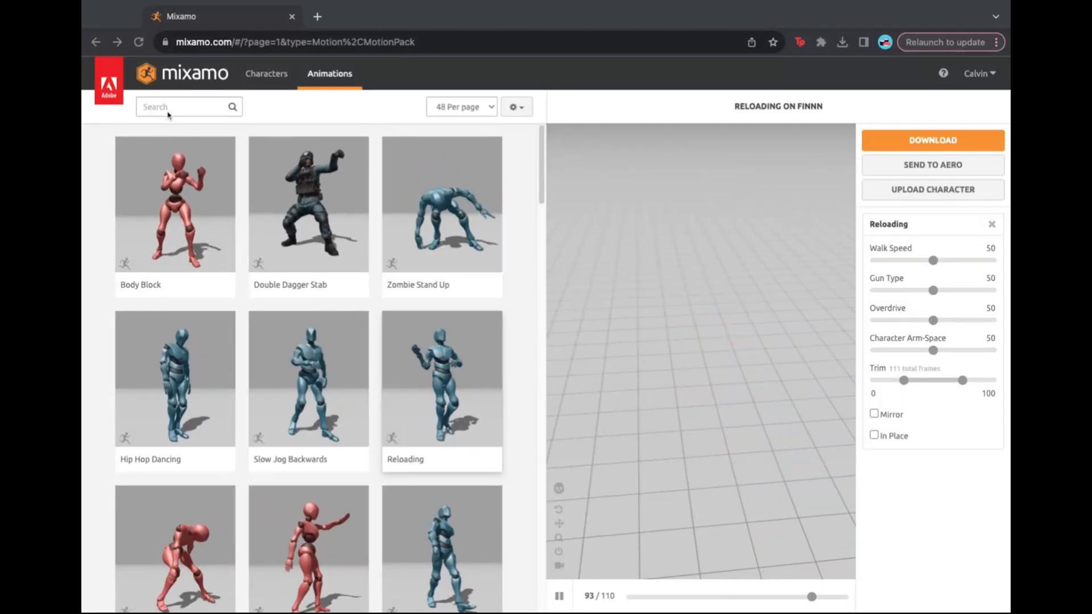
- Go to the Mixamo home page and scroll through the Characters library grid
click(210, 81)
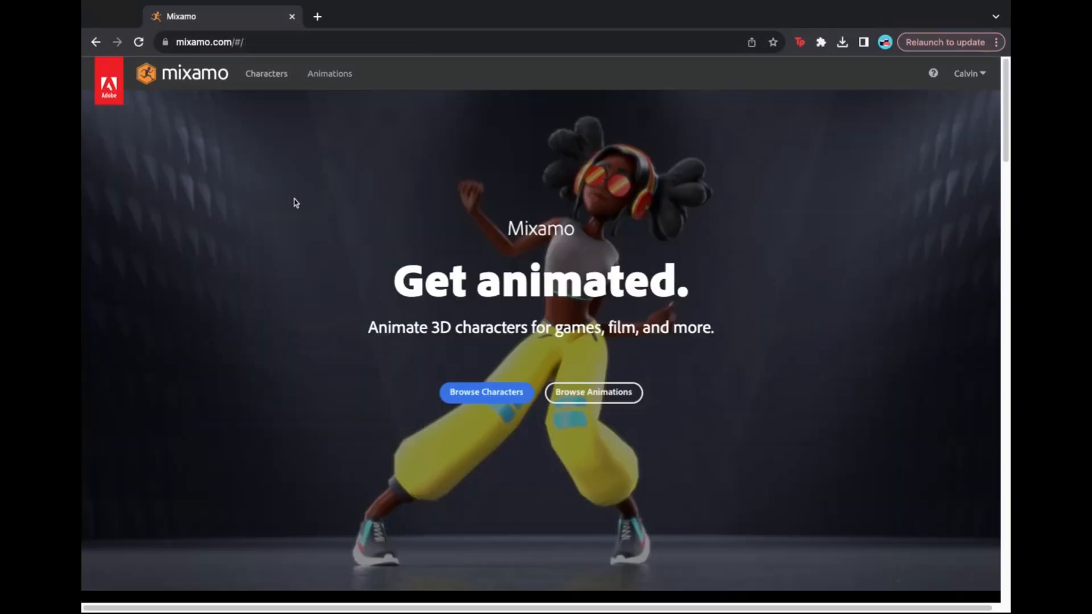
scroll(504, 283, down, 3)
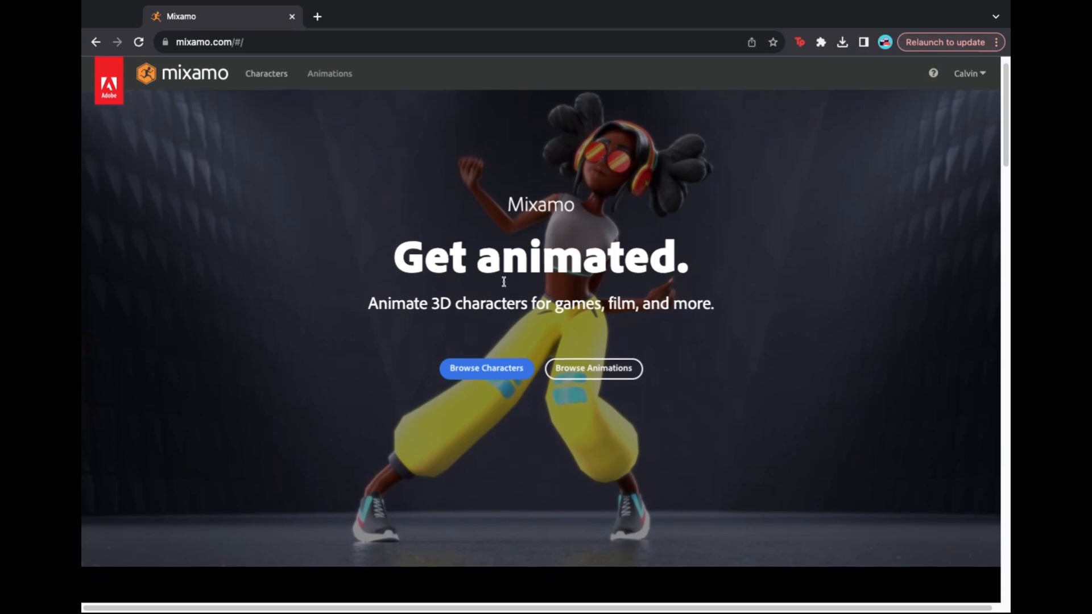
click(486, 233)
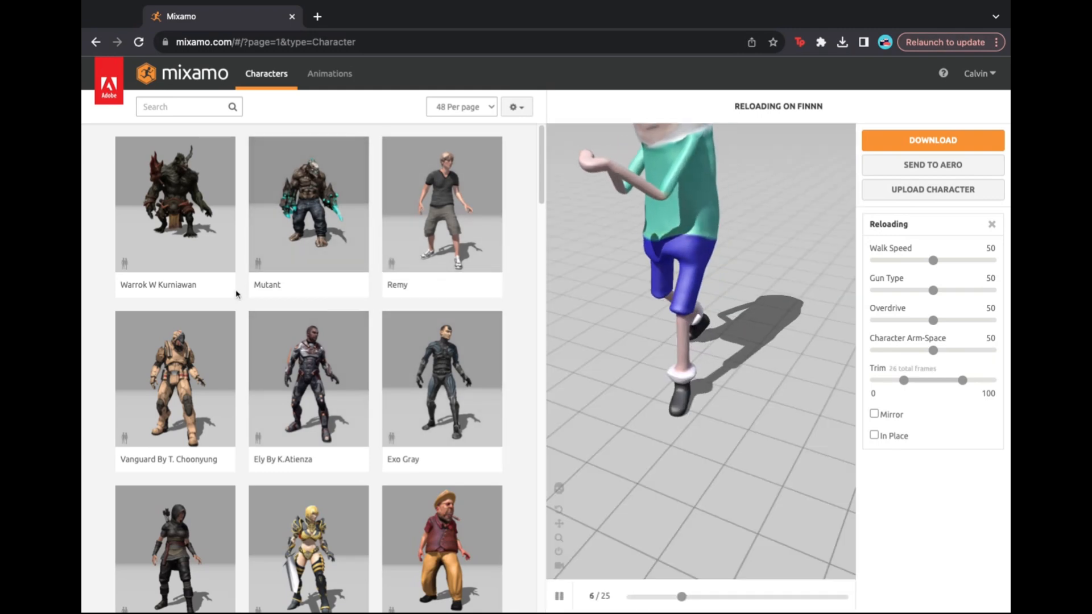
scroll(237, 290, down, 15)
scroll(351, 326, down, 20)
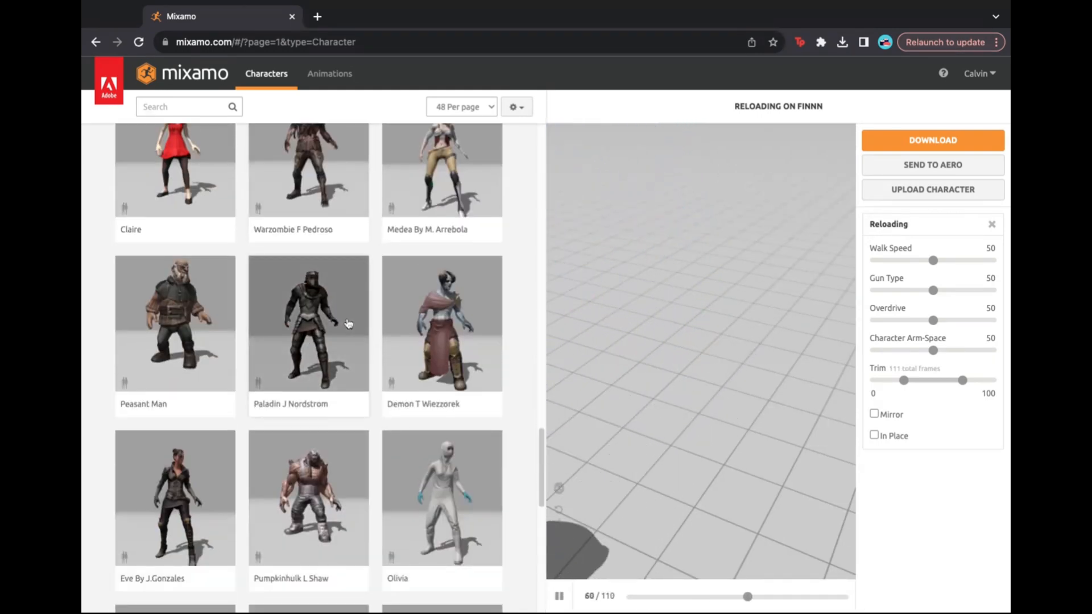
scroll(348, 323, up, 20)
scroll(314, 258, up, 5)
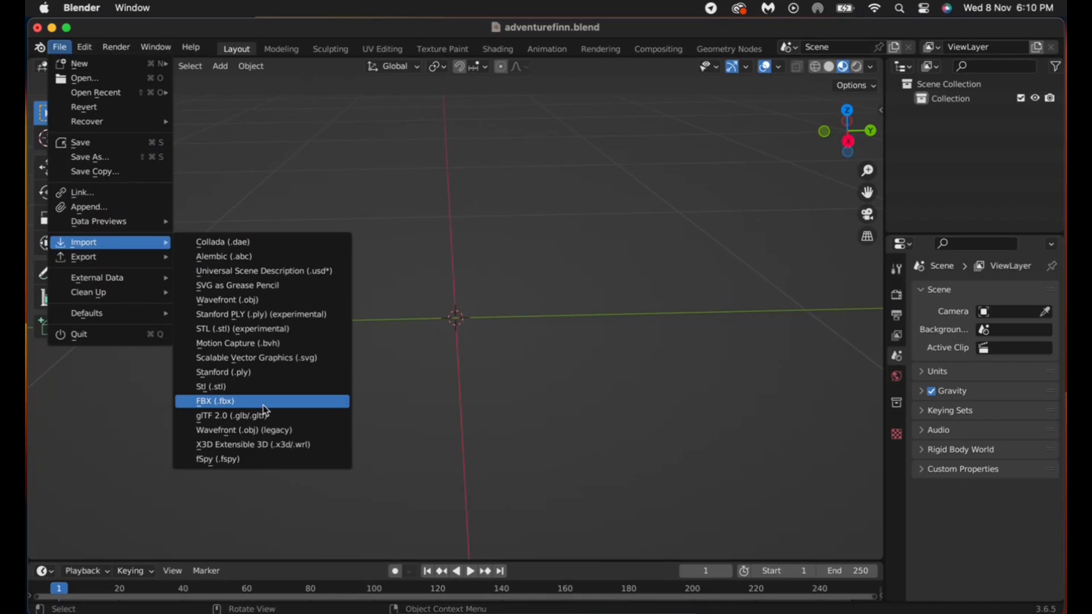
- Import the 'finn from adventure time' .glb via glTF 2.0 and save the .blend project
click(267, 417)
click(456, 345)
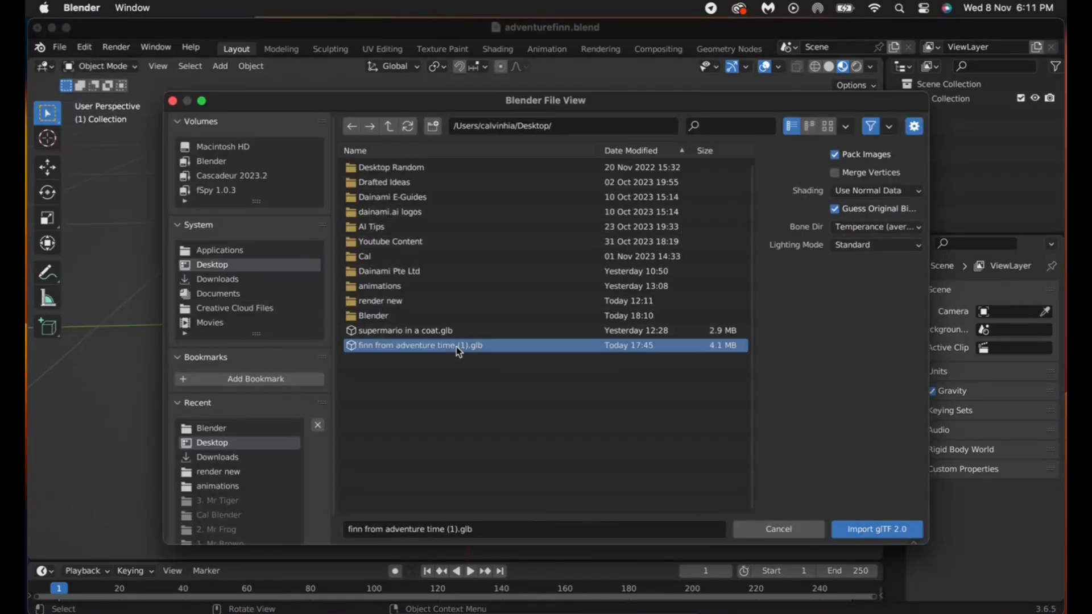
click(888, 529)
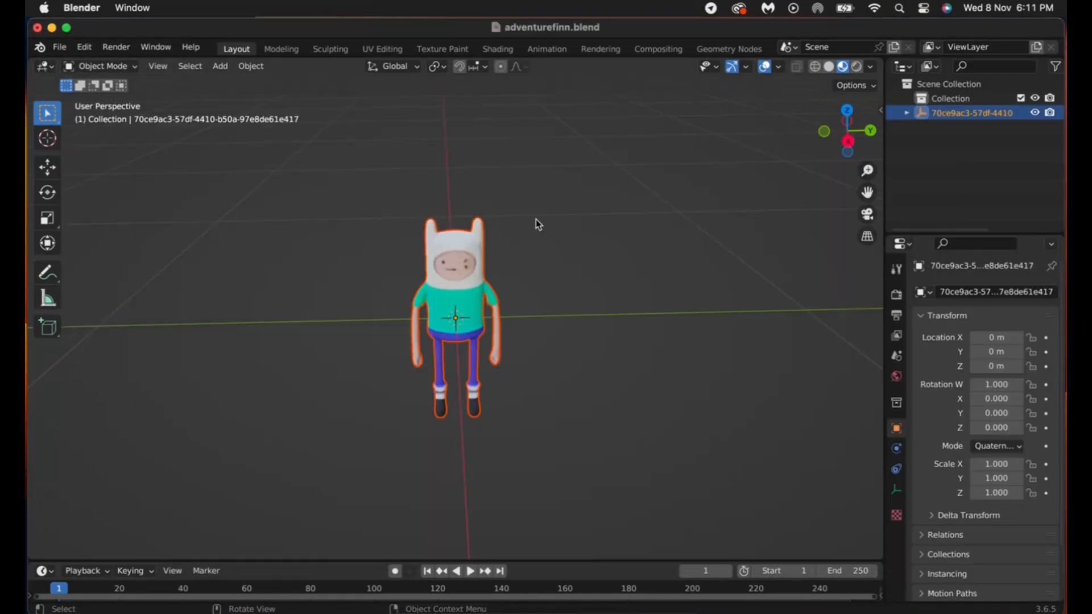
click(60, 47)
click(135, 145)
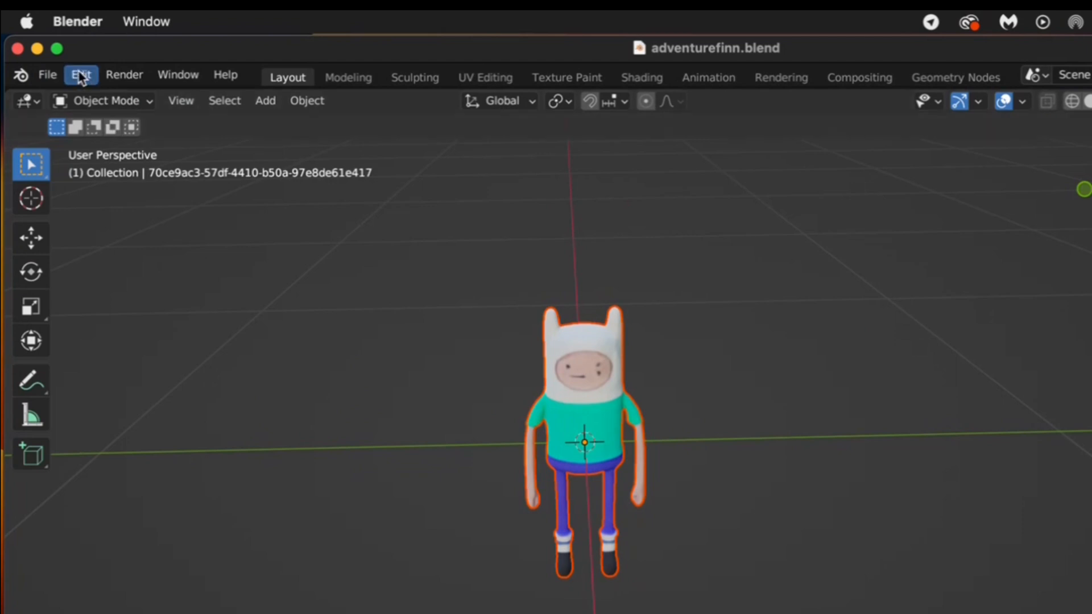
- Unpack the project's packed resources, writing them to the current directory
click(47, 75)
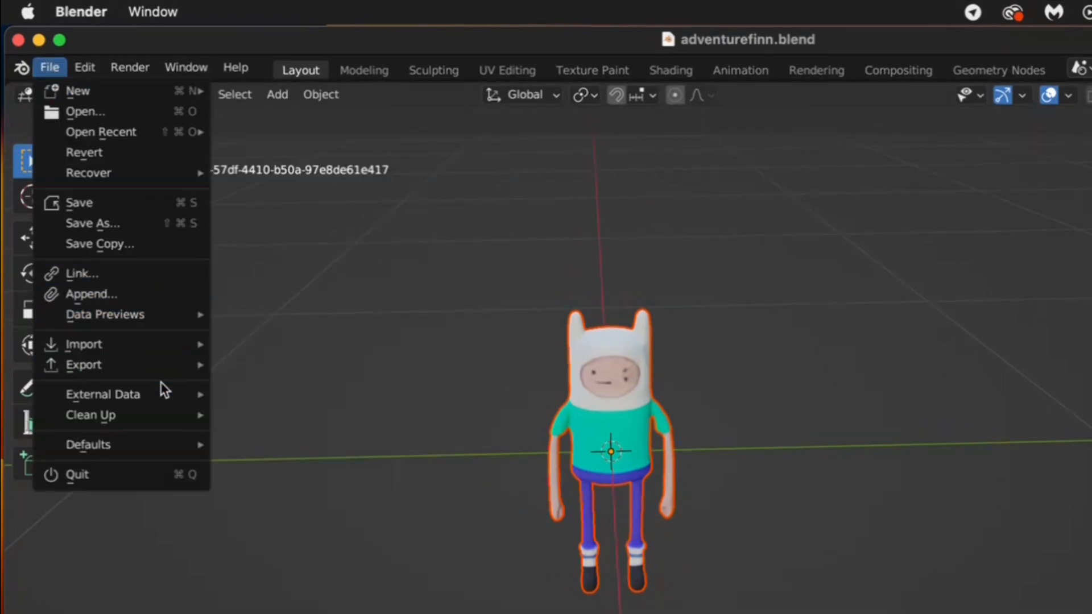
mouse_move(176, 392)
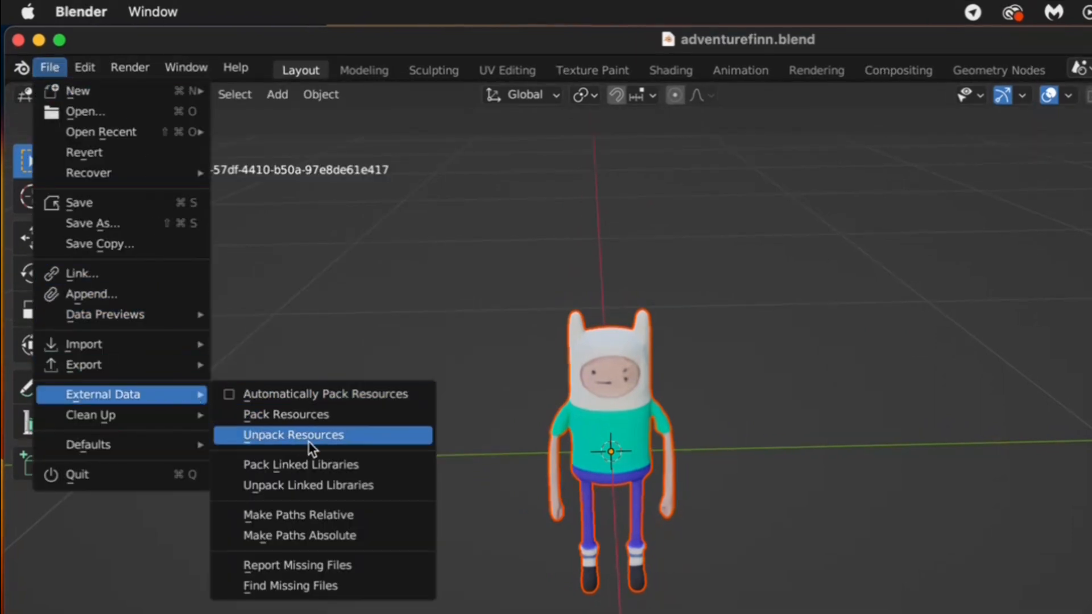
click(323, 438)
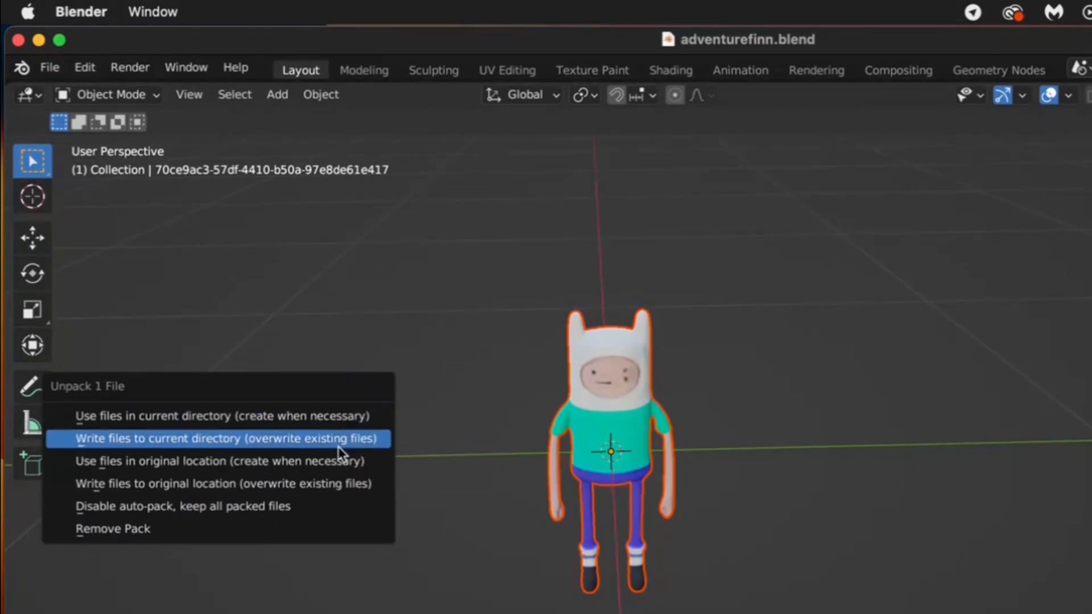
click(371, 448)
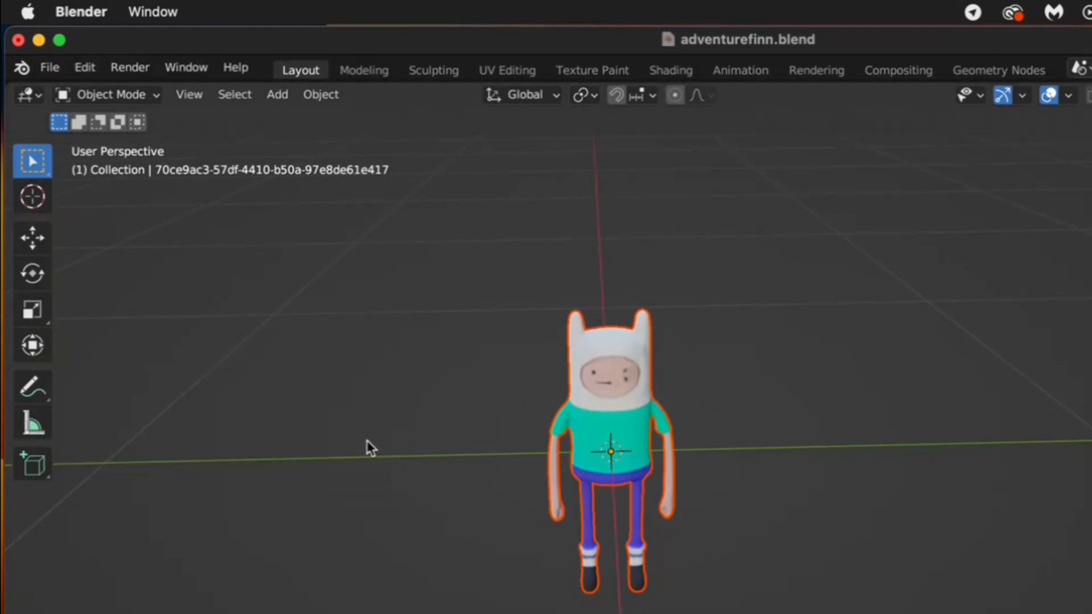
- Set up an FBX export with Path Mode Copy and Embed Textures off
click(49, 67)
mouse_move(114, 364)
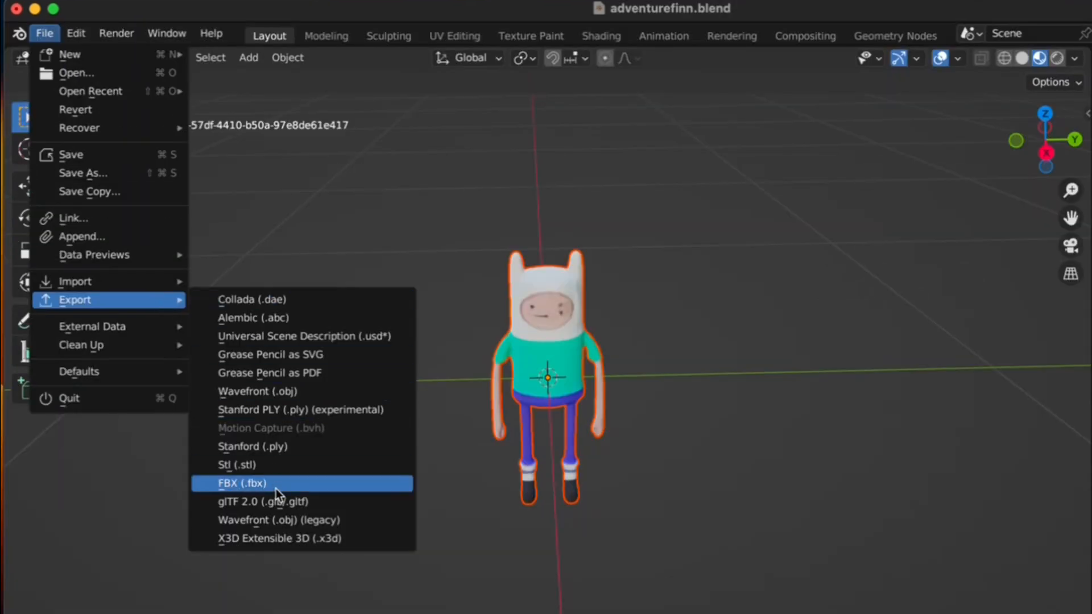
click(281, 489)
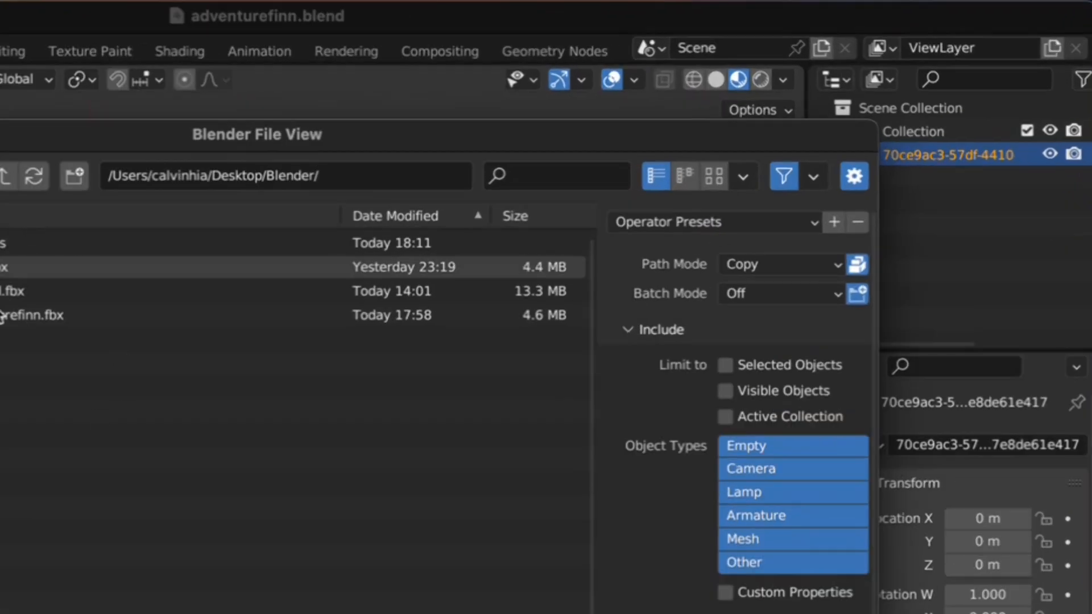
click(813, 268)
click(782, 421)
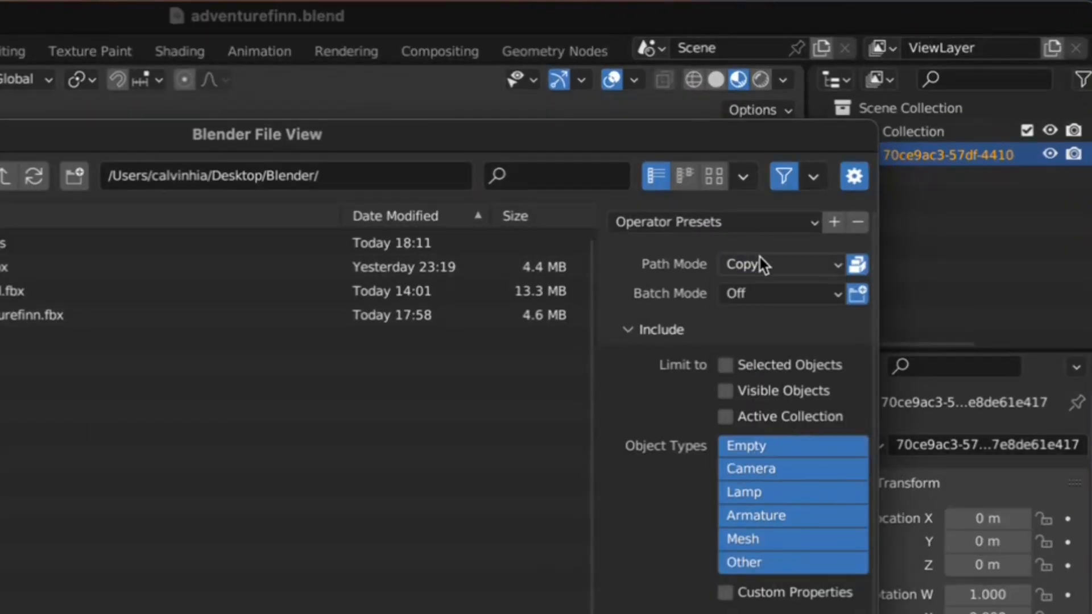
click(857, 266)
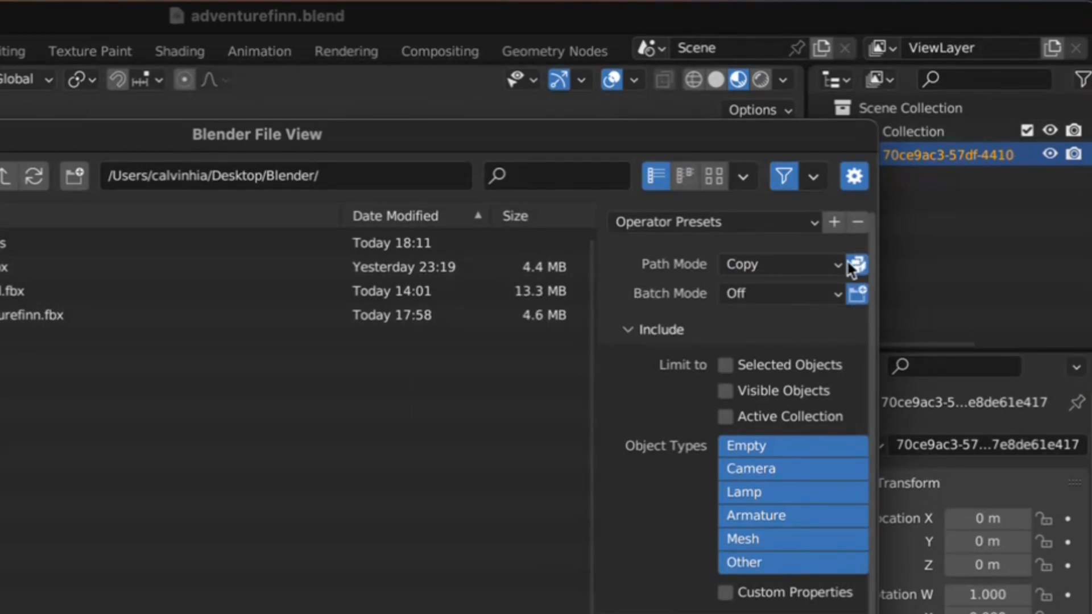
scroll(797, 455, down, 4)
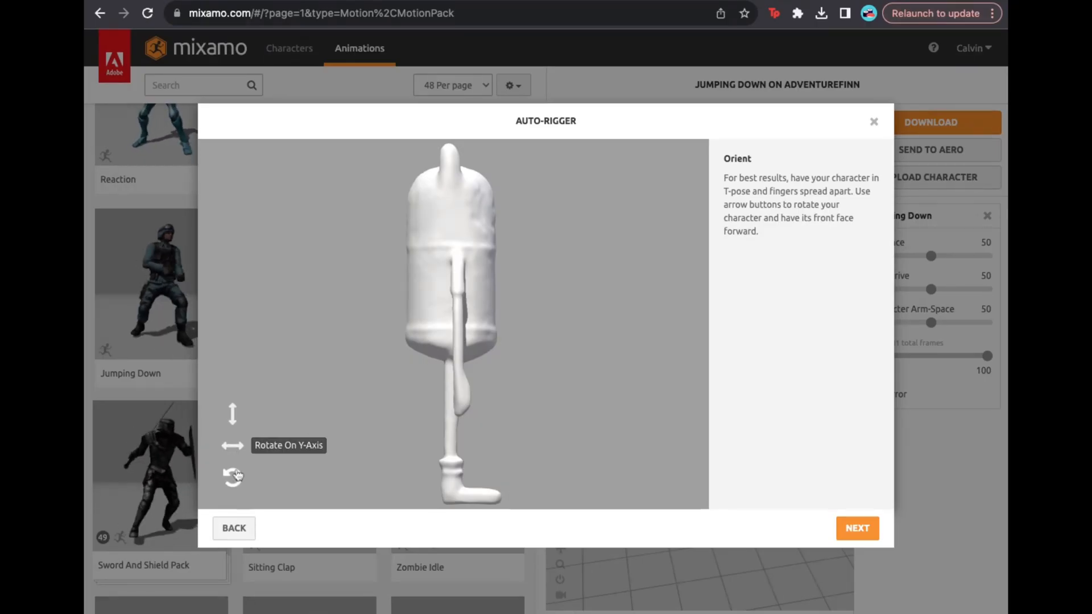
- Rotate the uploaded Finn character to face forward in Mixamo's Orient step
click(231, 448)
click(231, 447)
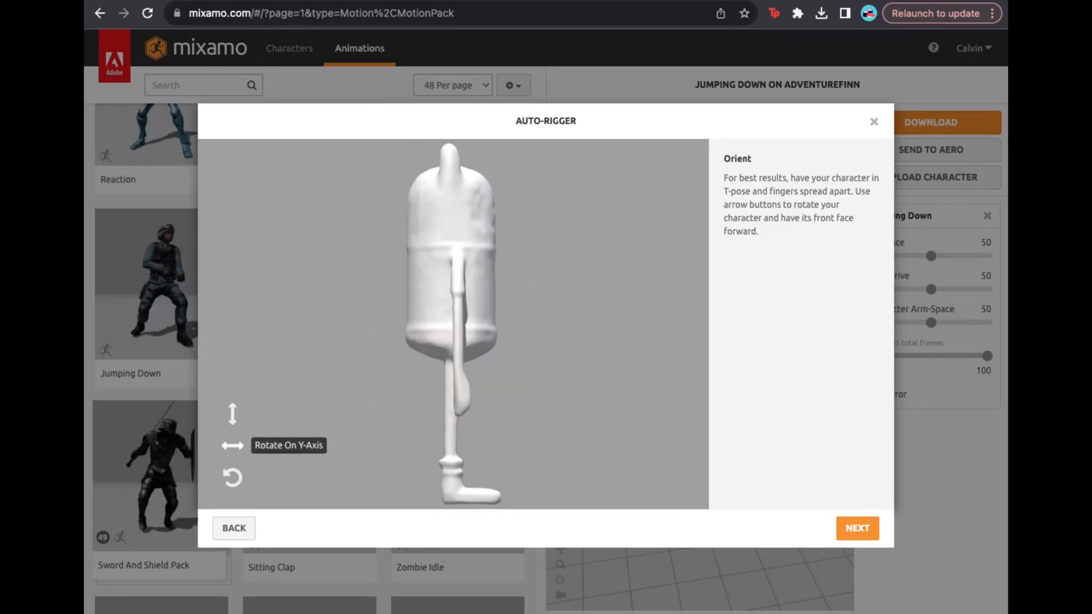
click(232, 447)
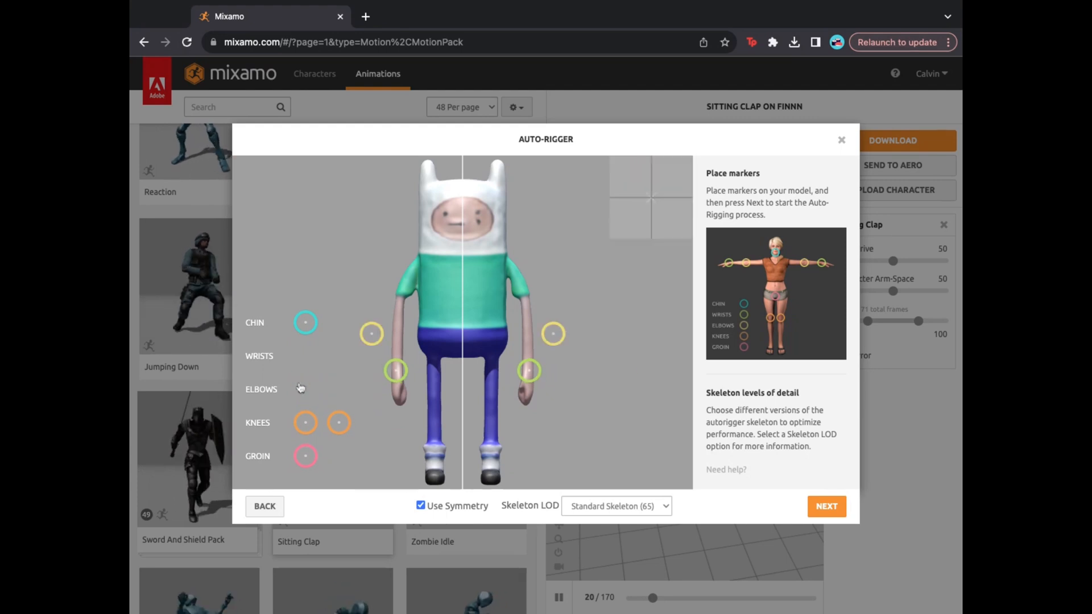
- Place the elbow, chin, knee and groin markers on the model and start auto-rigging
drag(300, 389, 397, 333)
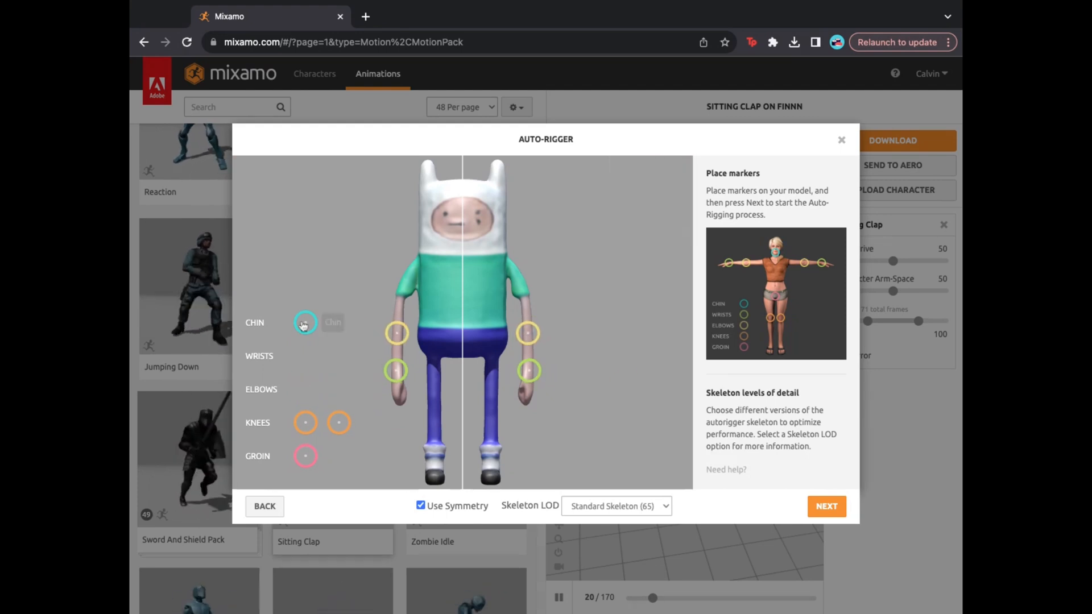
drag(303, 324, 463, 251)
drag(305, 422, 433, 405)
drag(307, 457, 462, 344)
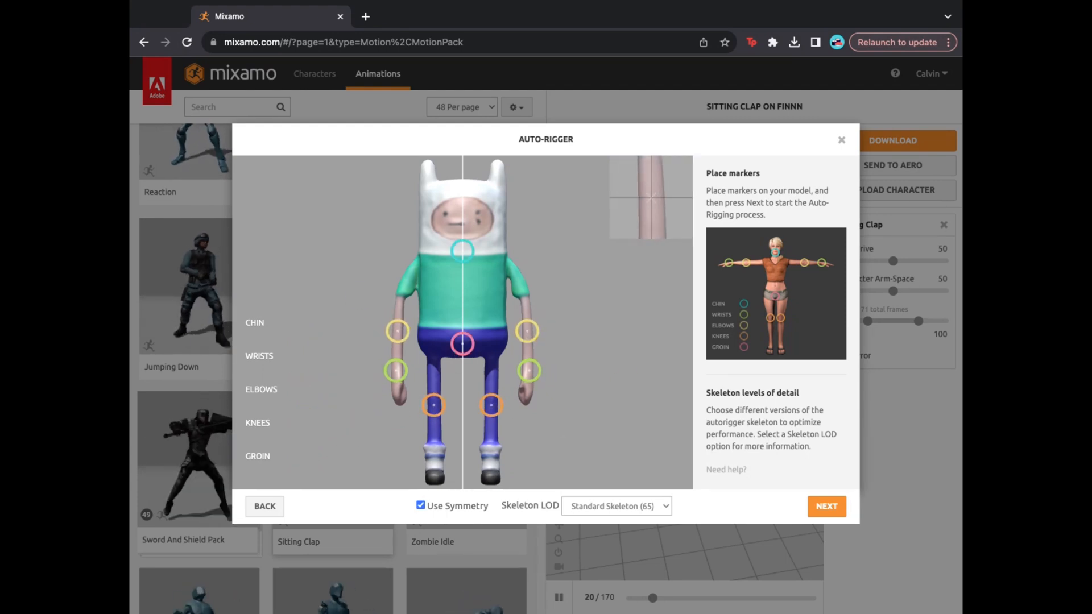
click(826, 507)
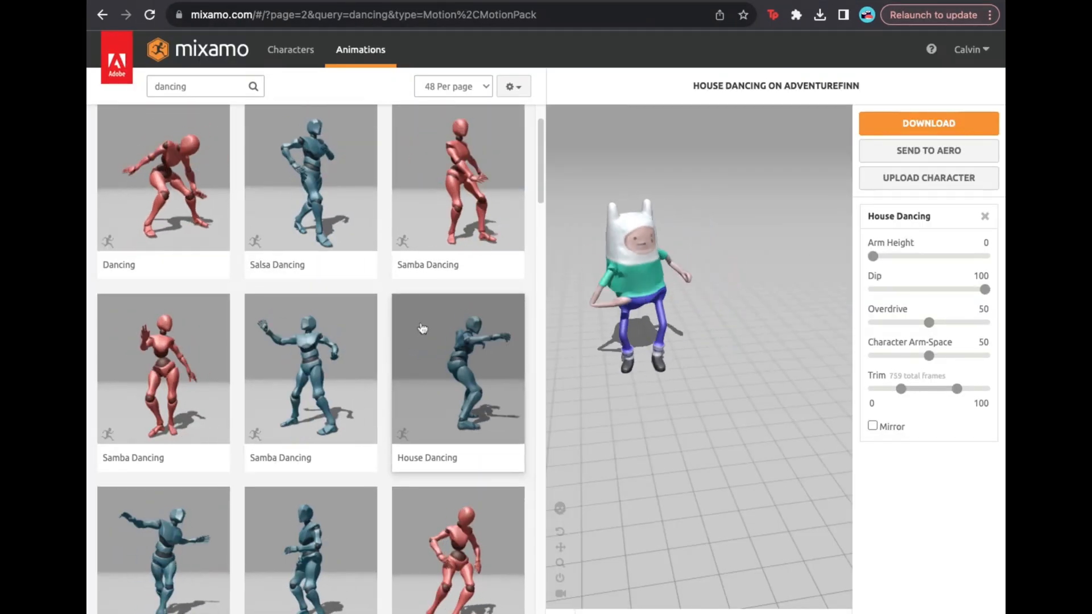
- Preview Salsa Dancing, then download Breakdance Freezes as FBX Binary with skin at 30 fps
click(310, 182)
scroll(364, 392, down, 15)
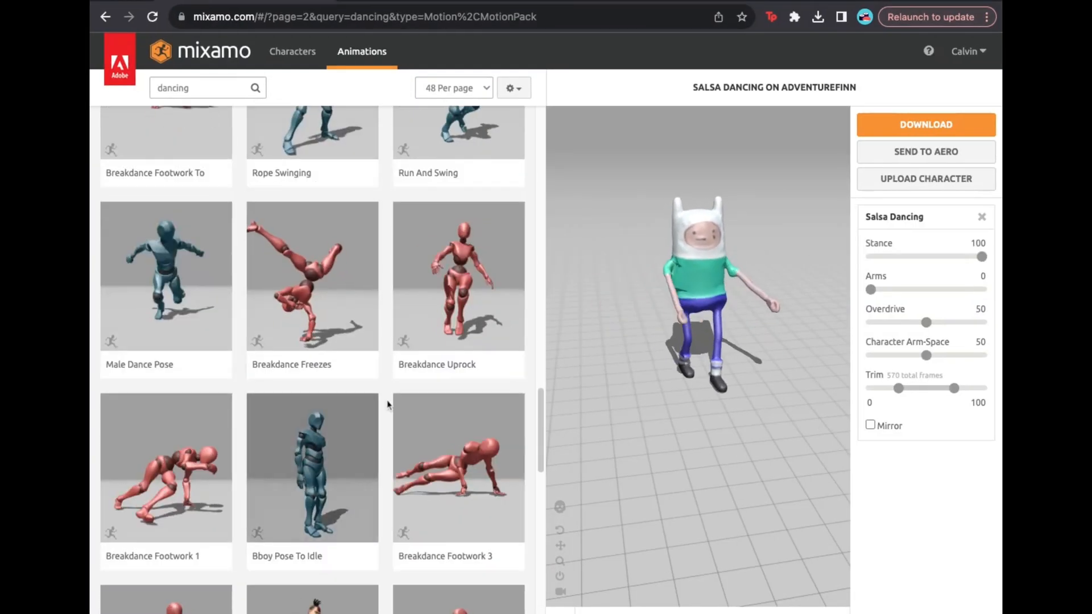
click(314, 321)
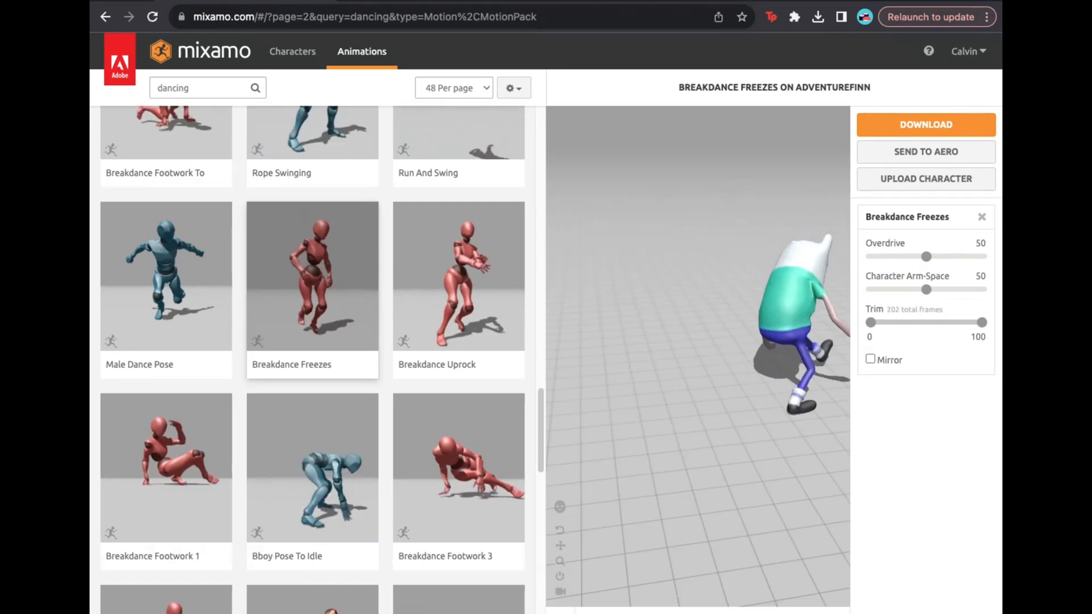
click(926, 124)
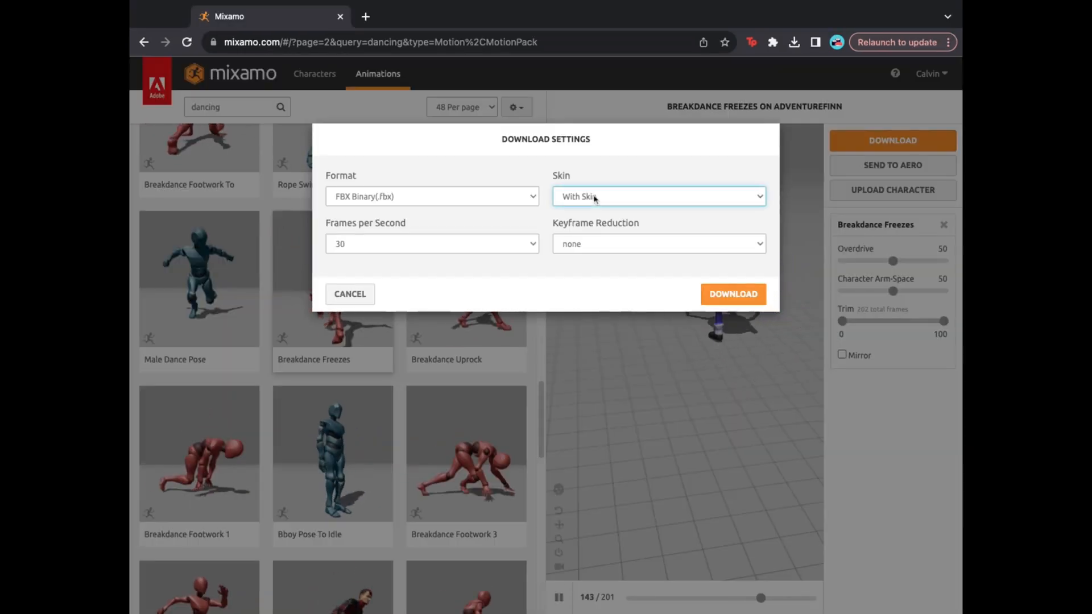
click(730, 294)
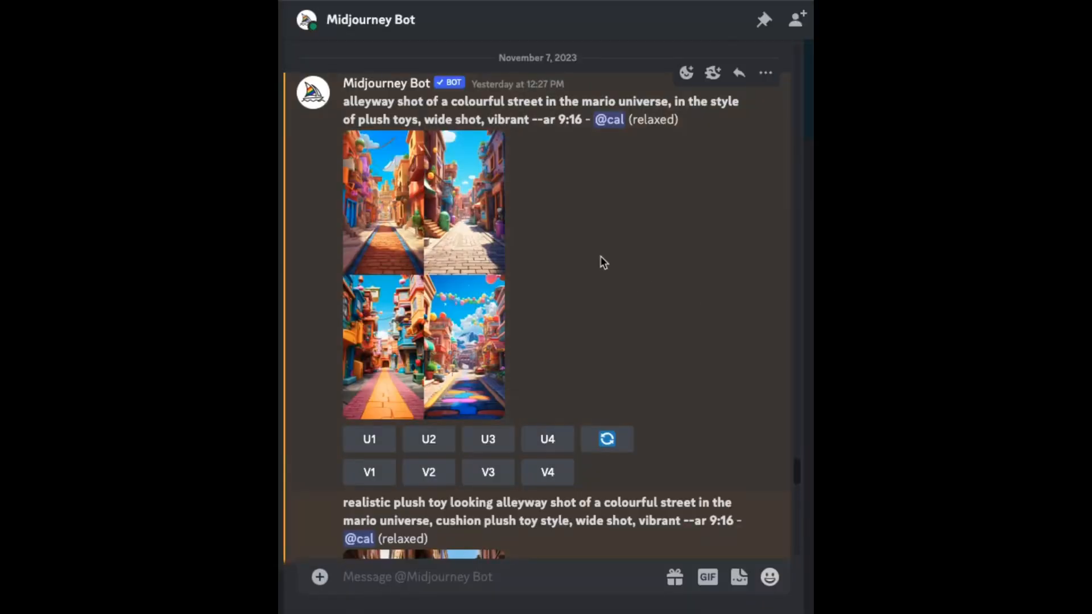
- Open the Upscaled (4x) Mario-universe street image from the Midjourney Bot DM at full size
scroll(642, 104, down, 20)
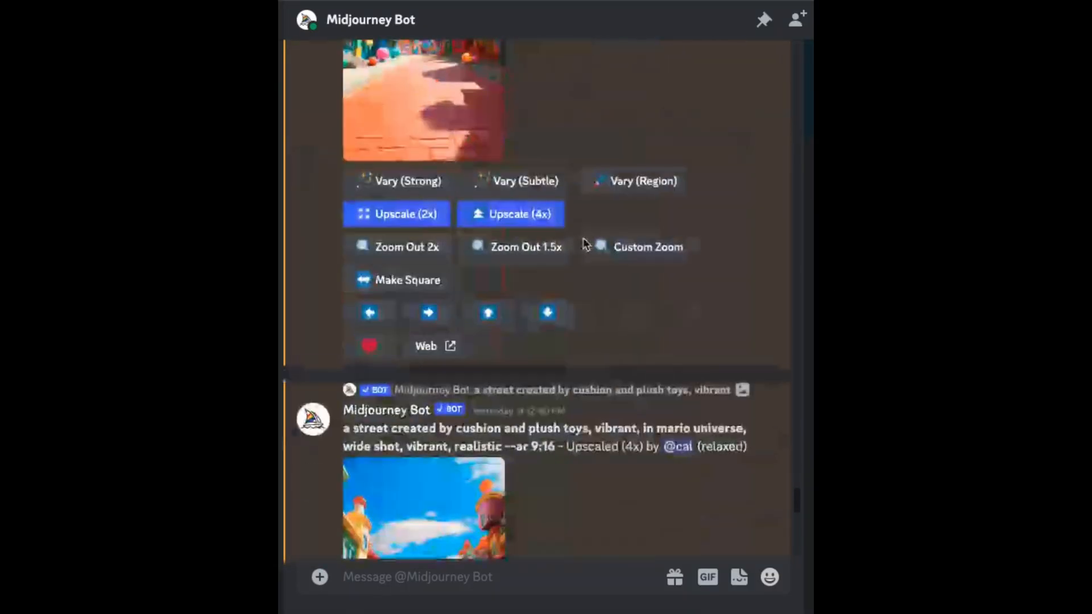
scroll(378, 216, down, 3)
click(390, 112)
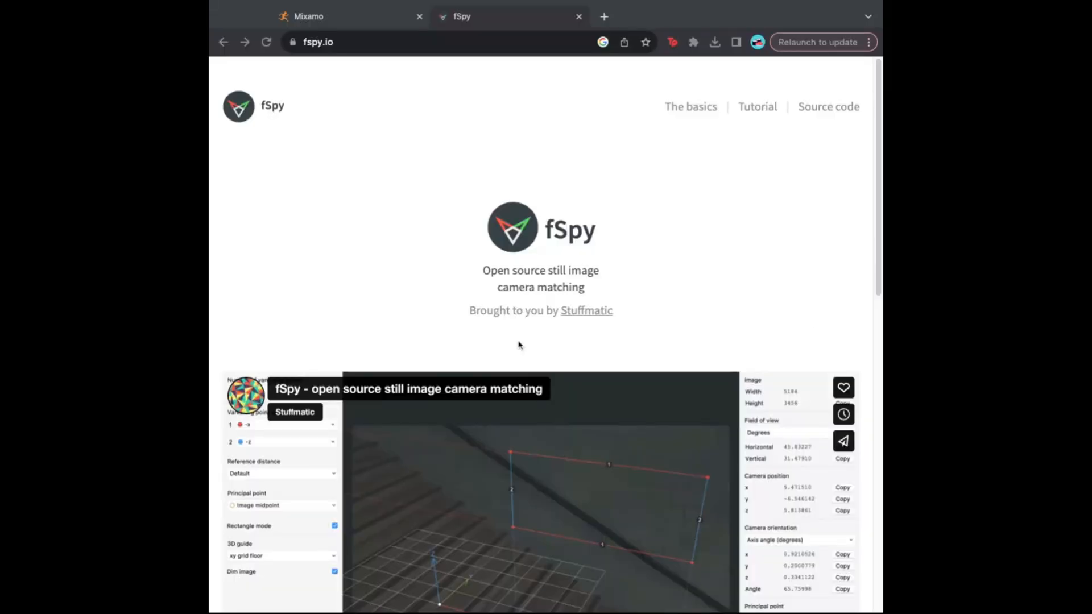
- Play the fSpy intro video, skip to the interface demo and stairs scene, then pause
scroll(518, 344, down, 12)
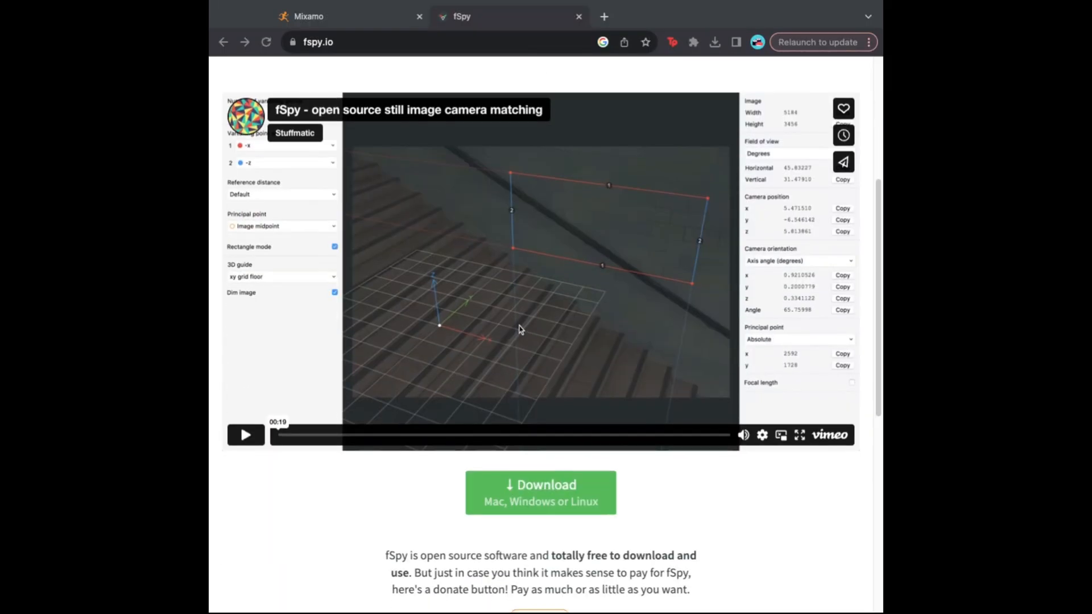
scroll(767, 544, up, 9)
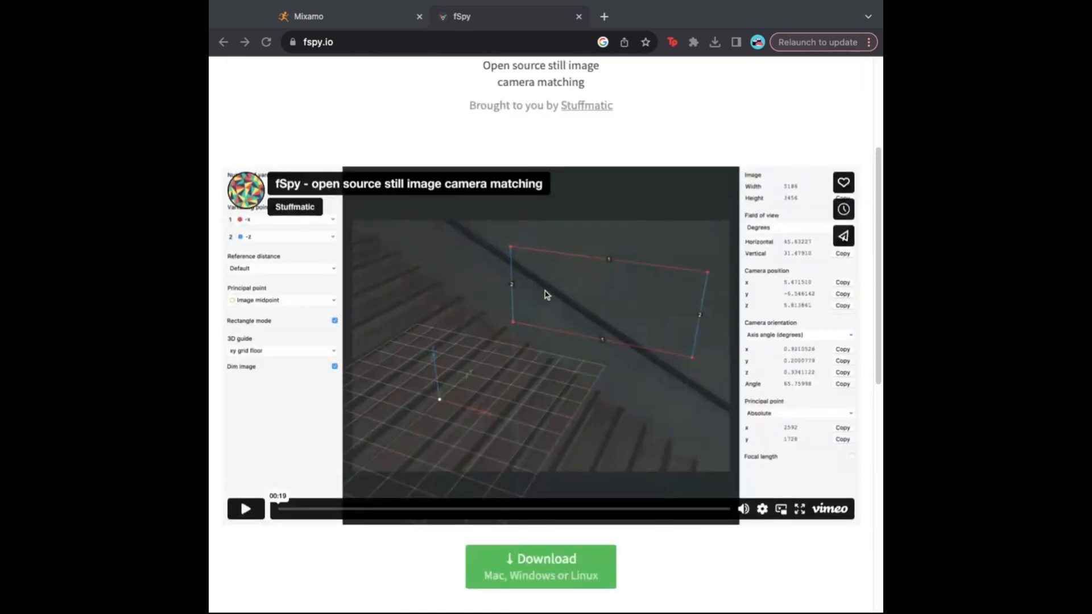
click(246, 478)
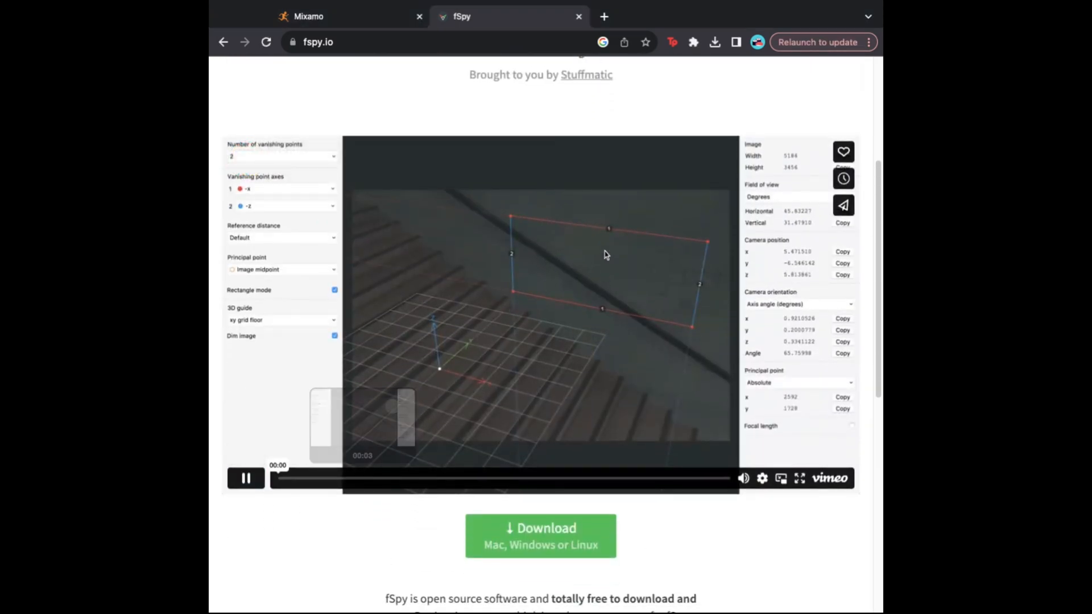
click(370, 479)
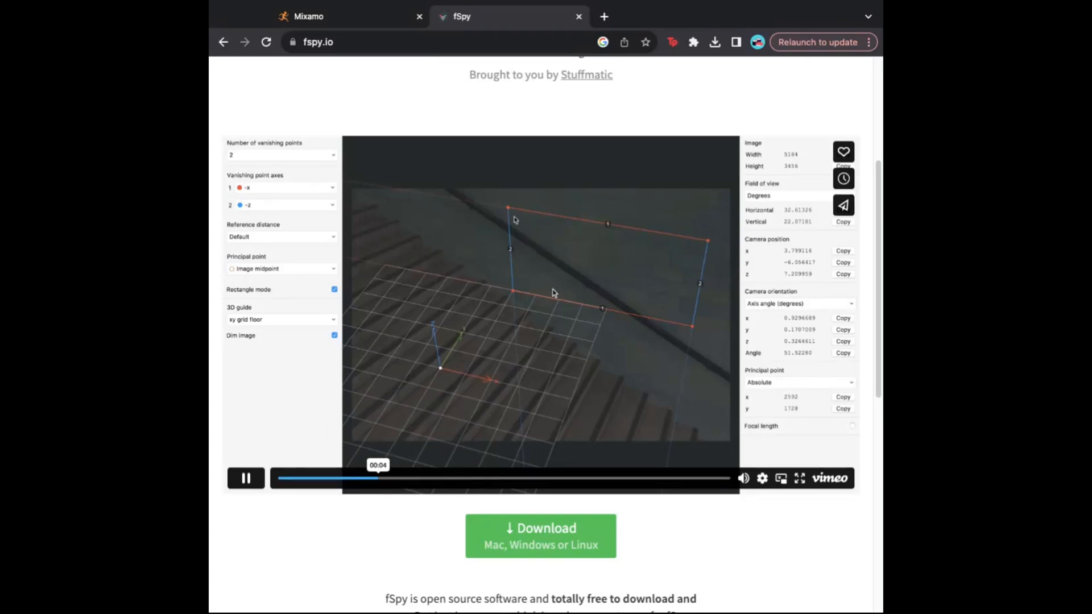
click(625, 480)
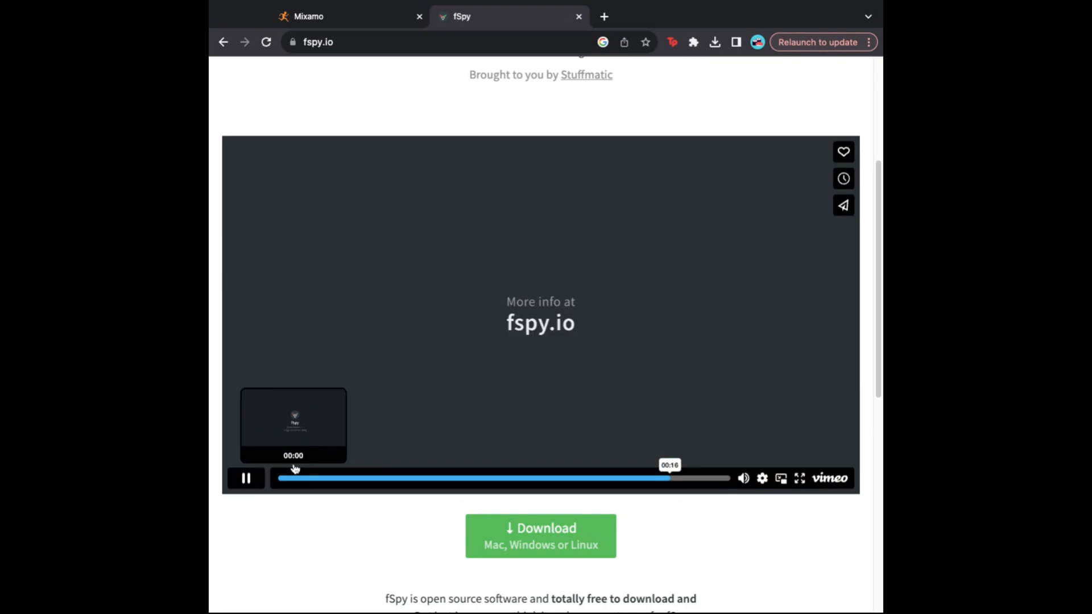
click(245, 478)
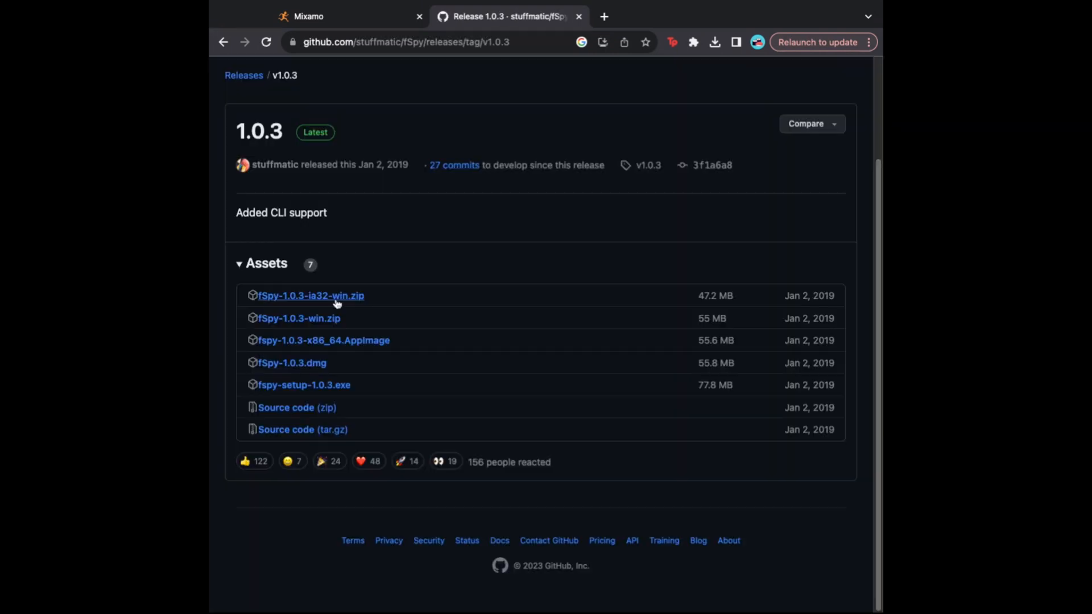
scroll(361, 263, up, 3)
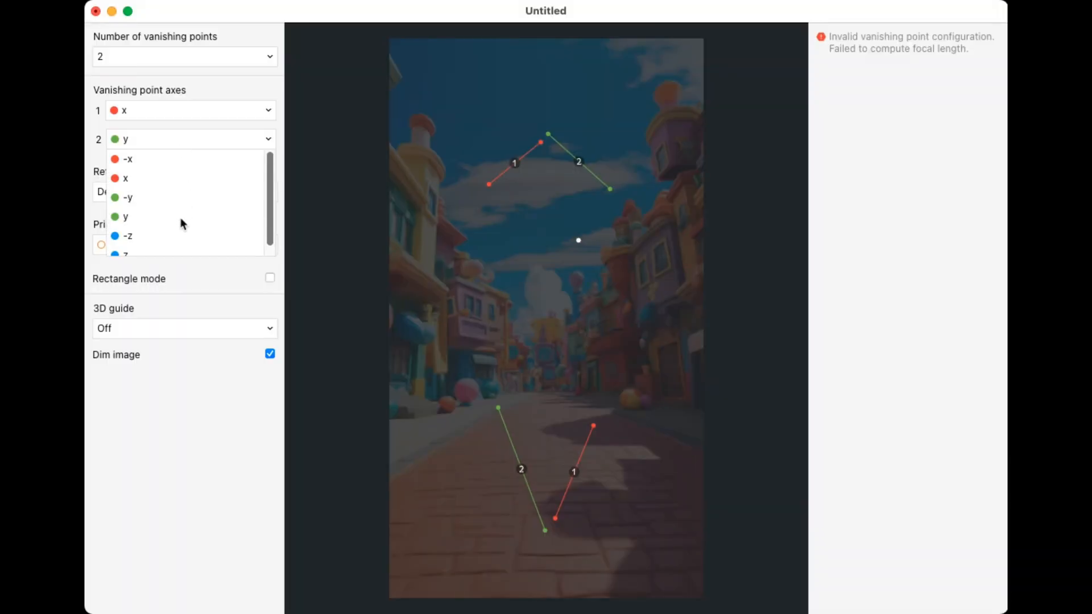
- Set the vanishing axes to y and z, with lines along the street edge and building verticals
scroll(176, 213, down, 1)
click(162, 244)
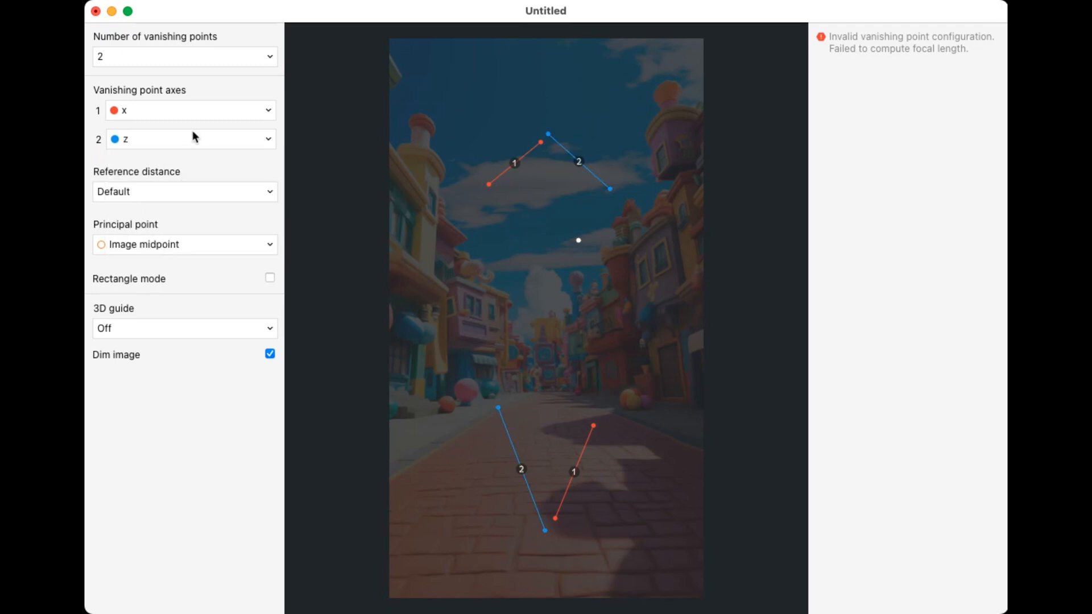
click(196, 111)
click(183, 188)
drag(489, 185, 476, 423)
drag(540, 146, 520, 391)
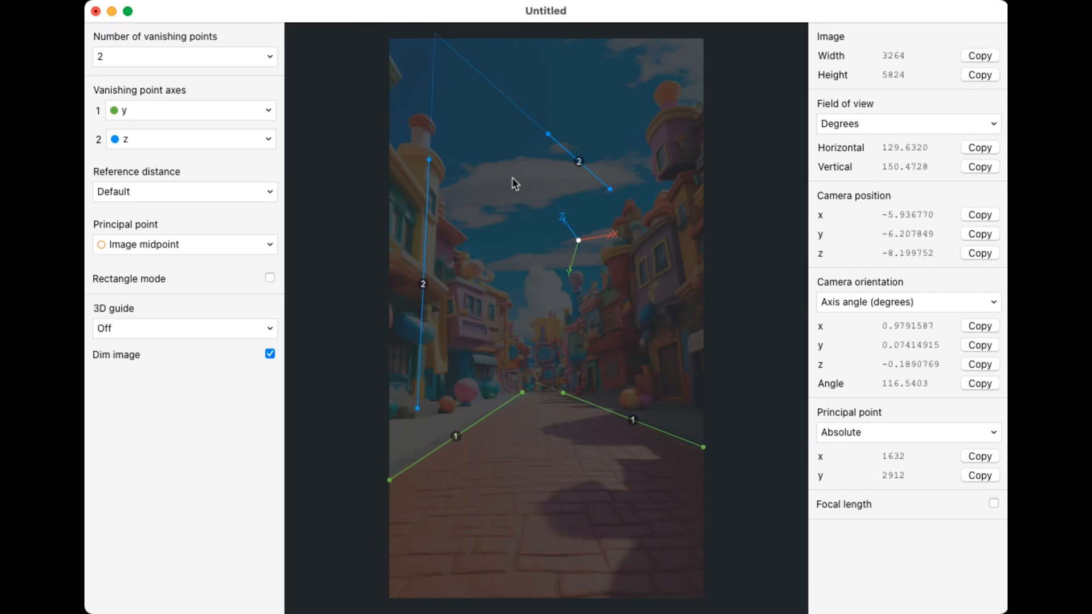
drag(548, 138, 651, 139)
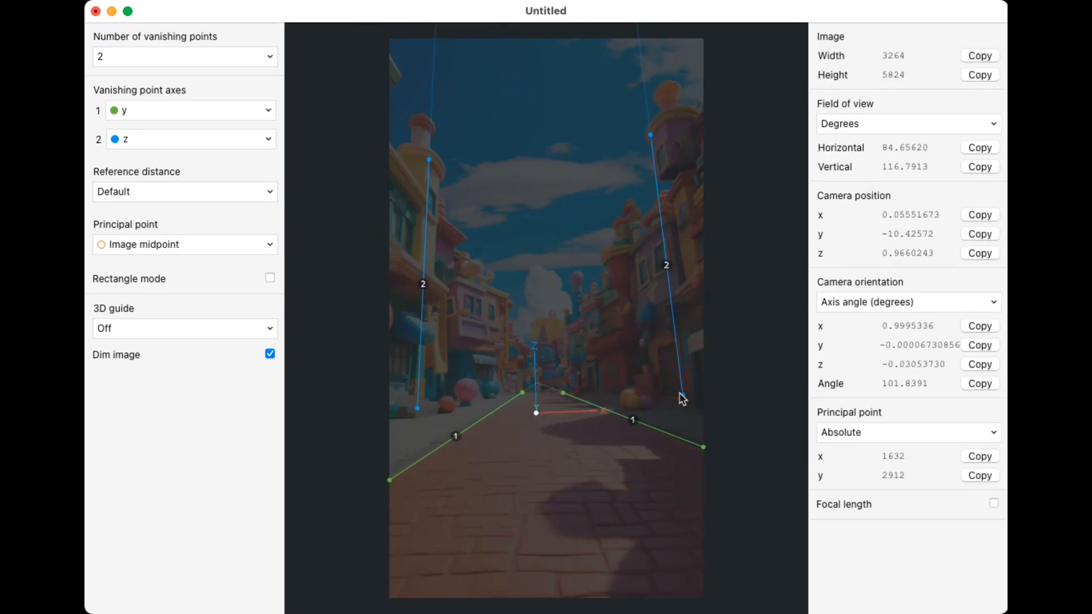
mouse_move(403, 382)
mouse_down()
mouse_move(429, 388)
mouse_move(416, 389)
mouse_up()
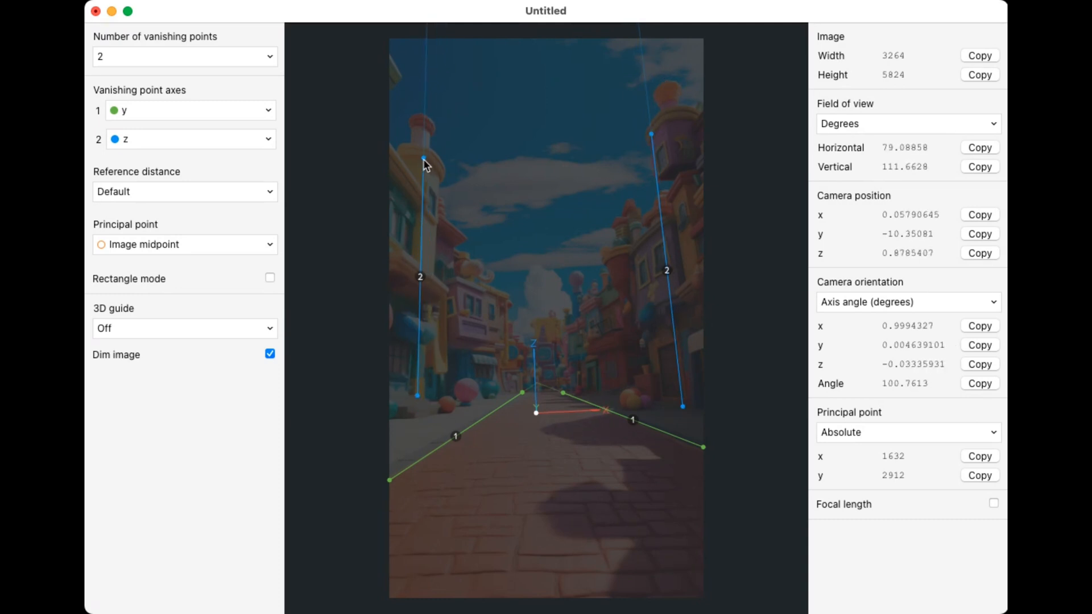
- Set the 3D guide to an xy grid floor, leaving rectangle mode off
click(270, 278)
click(269, 277)
click(270, 328)
click(146, 406)
click(270, 330)
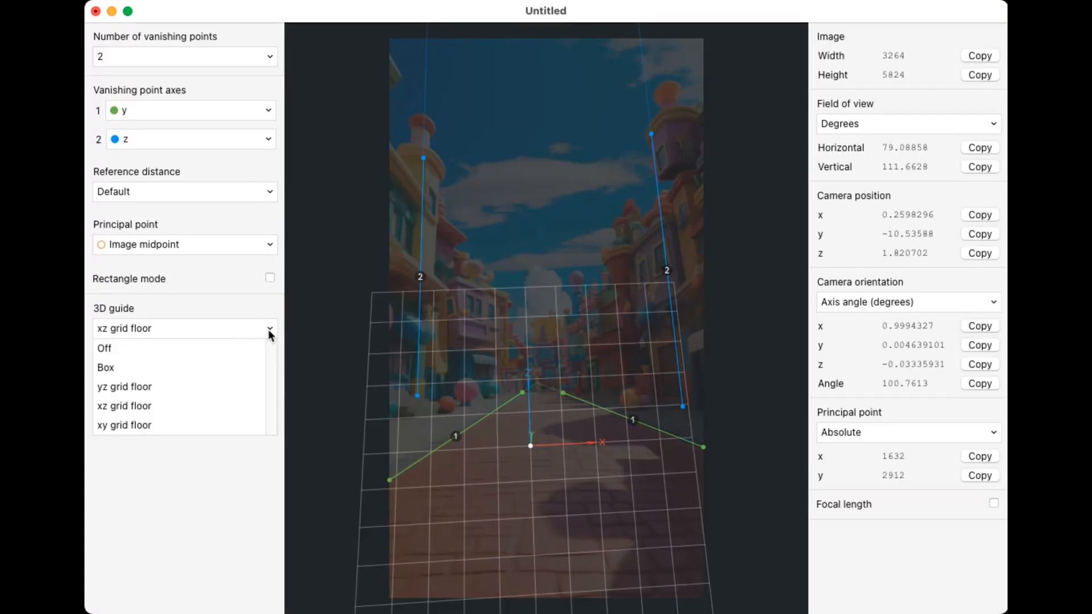
click(124, 424)
- Settle the grid origin on the street and fine-tune the vanishing line endpoints
drag(530, 446, 551, 486)
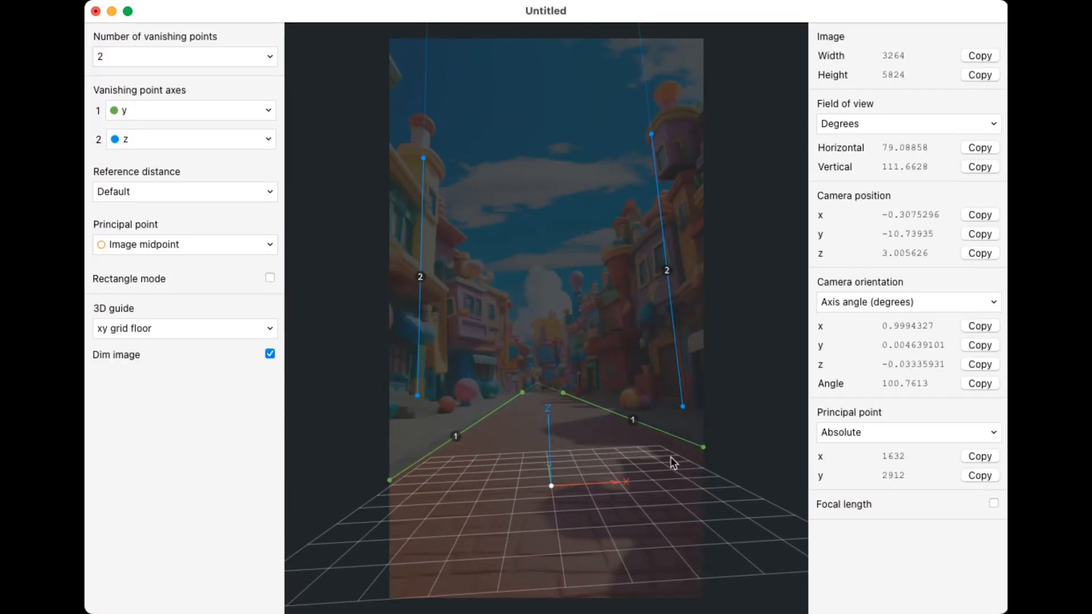
drag(704, 447, 687, 456)
drag(551, 486, 552, 471)
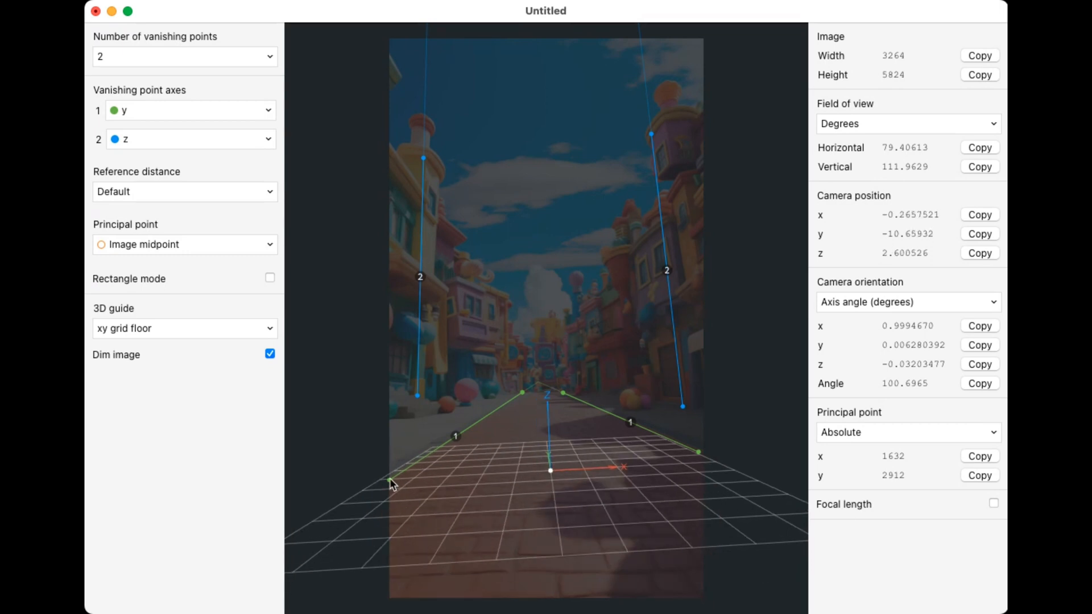
drag(415, 409, 382, 412)
drag(384, 406, 417, 397)
mouse_move(550, 472)
mouse_down()
mouse_move(551, 424)
mouse_move(555, 473)
mouse_up()
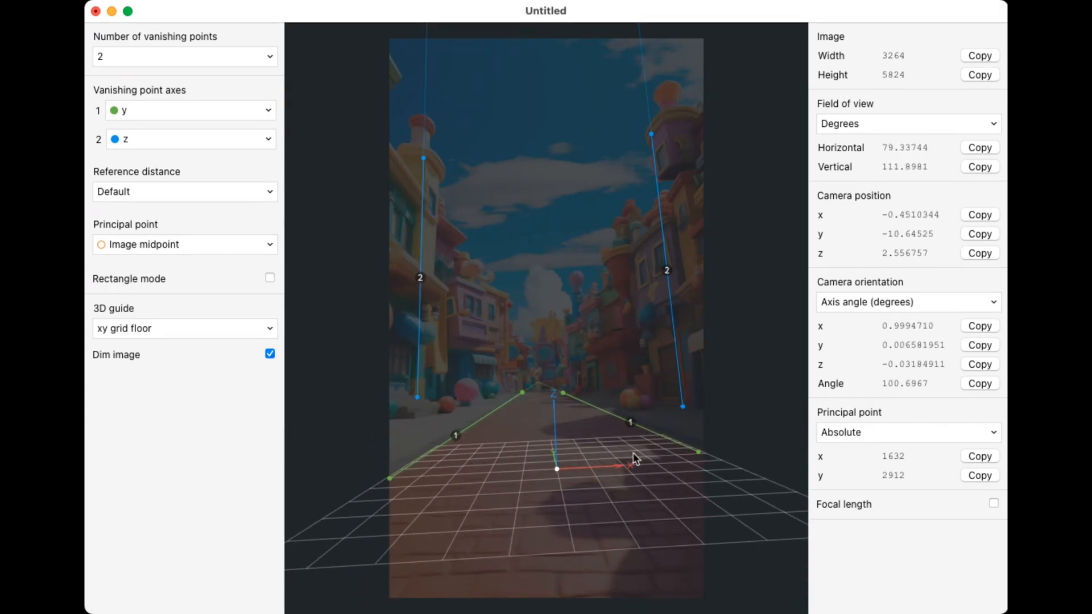
drag(683, 406, 701, 394)
drag(557, 469, 541, 477)
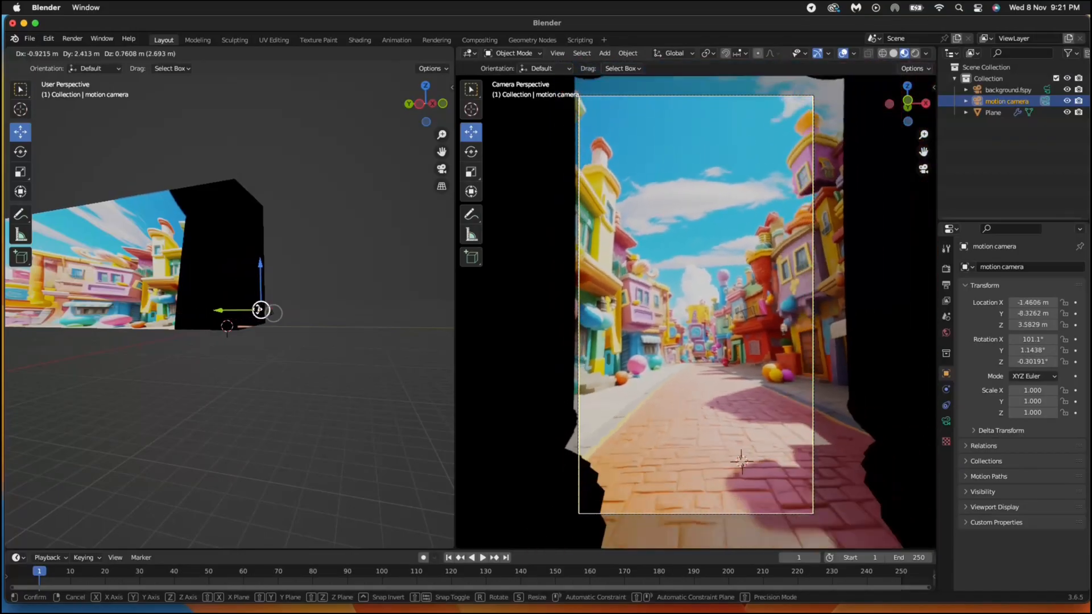
drag(260, 310, 285, 313)
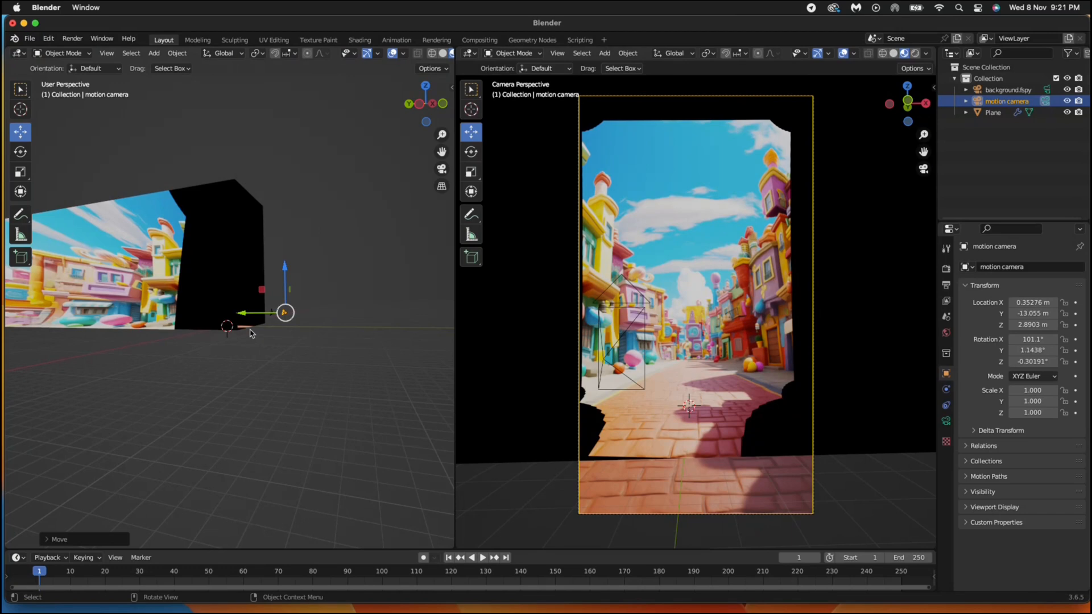
- In Left Orthographic view, push the motion camera forward along Y into the street
drag(426, 105, 432, 106)
click(430, 105)
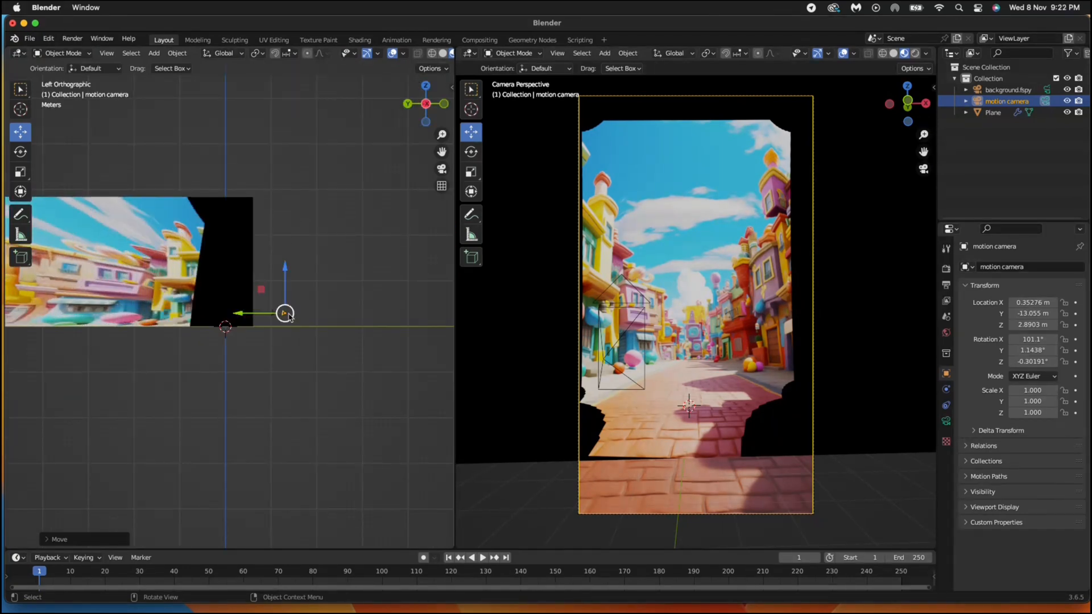
drag(285, 313, 188, 312)
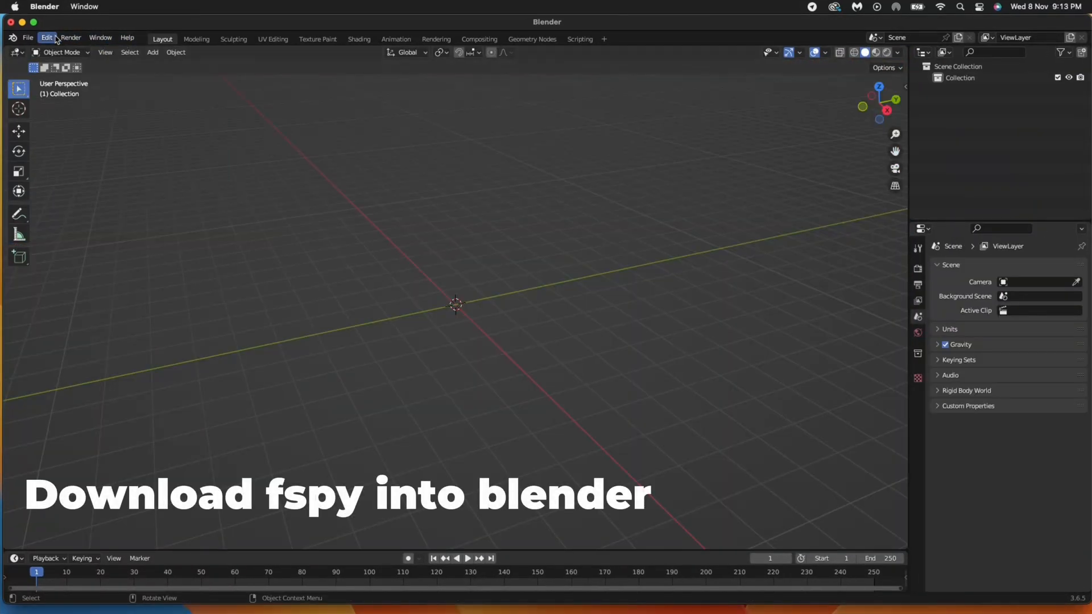
- Search the Add-ons preferences for fSpy and browse Downloads for it, then cancel the install
click(55, 38)
click(105, 200)
click(313, 78)
text(fsp)
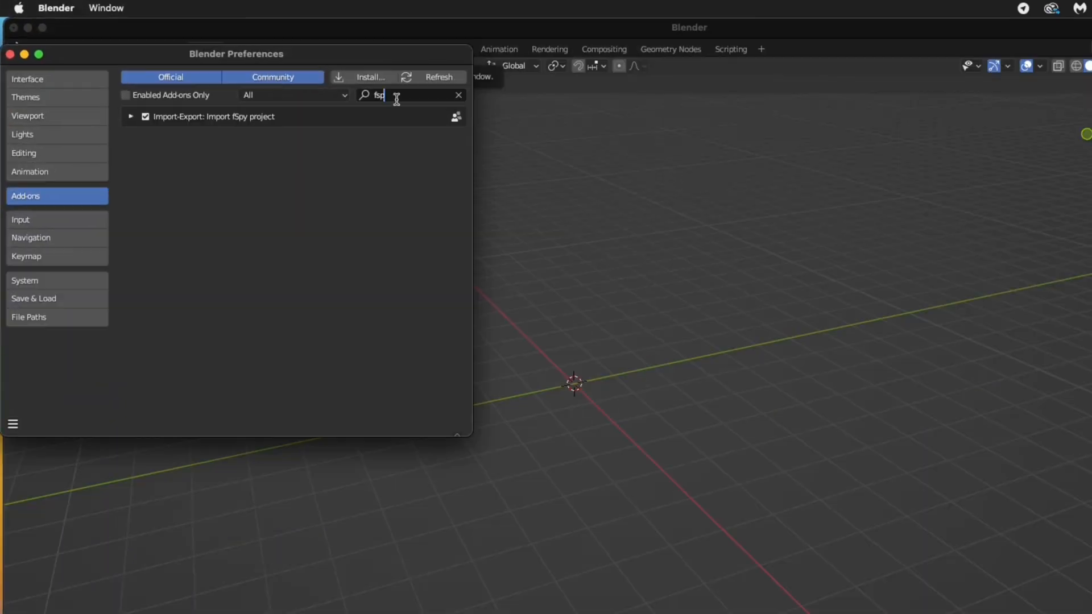
key(BackSpace)
key(BackSpace)
key(BackSpace)
click(367, 77)
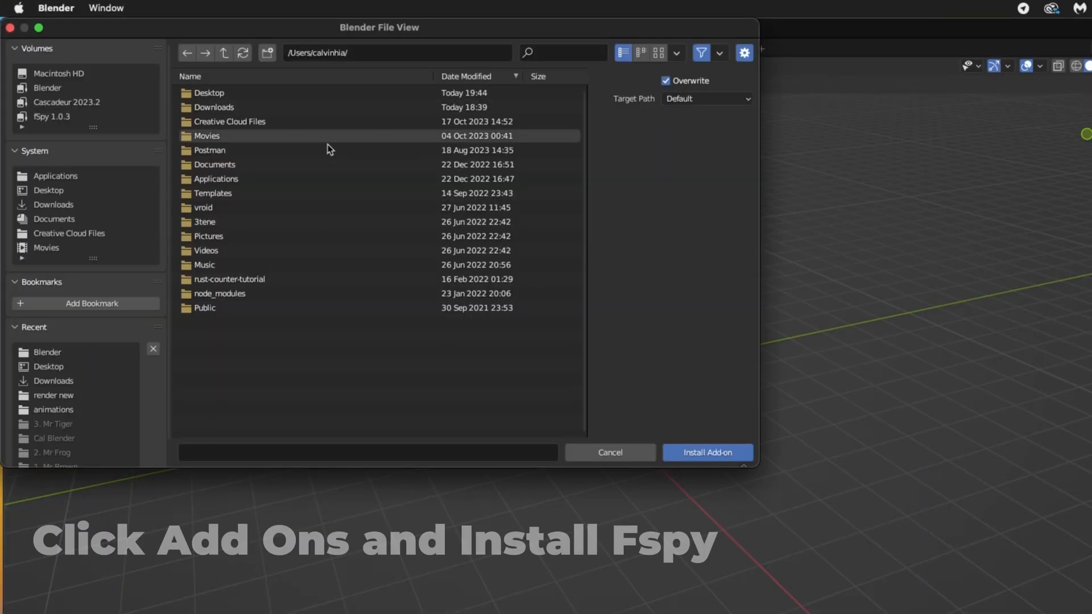
double_click(205, 107)
scroll(224, 160, down, 3)
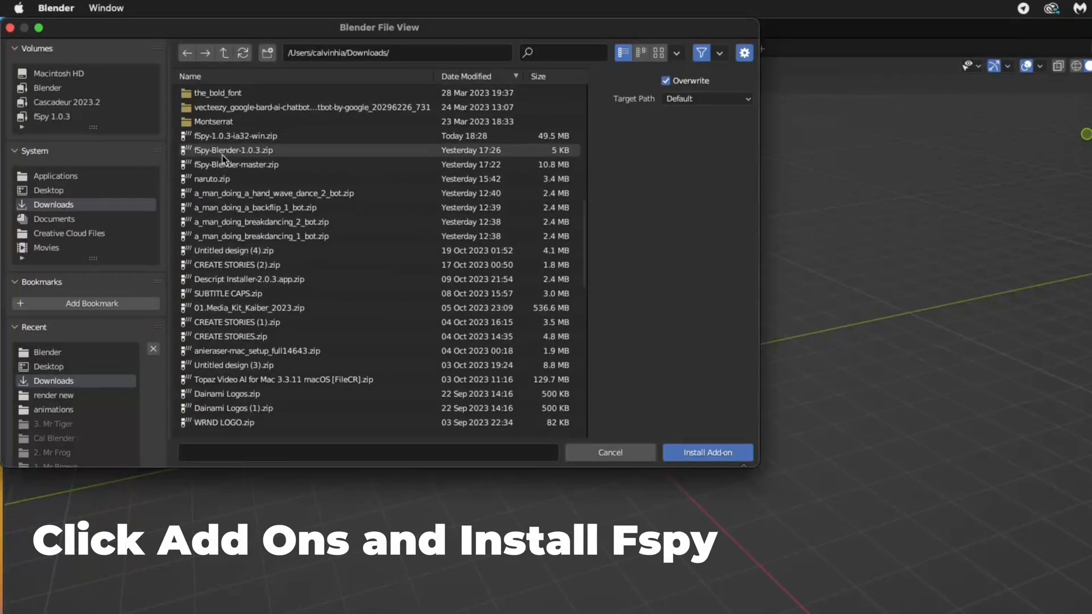
scroll(219, 182, up, 2)
click(610, 452)
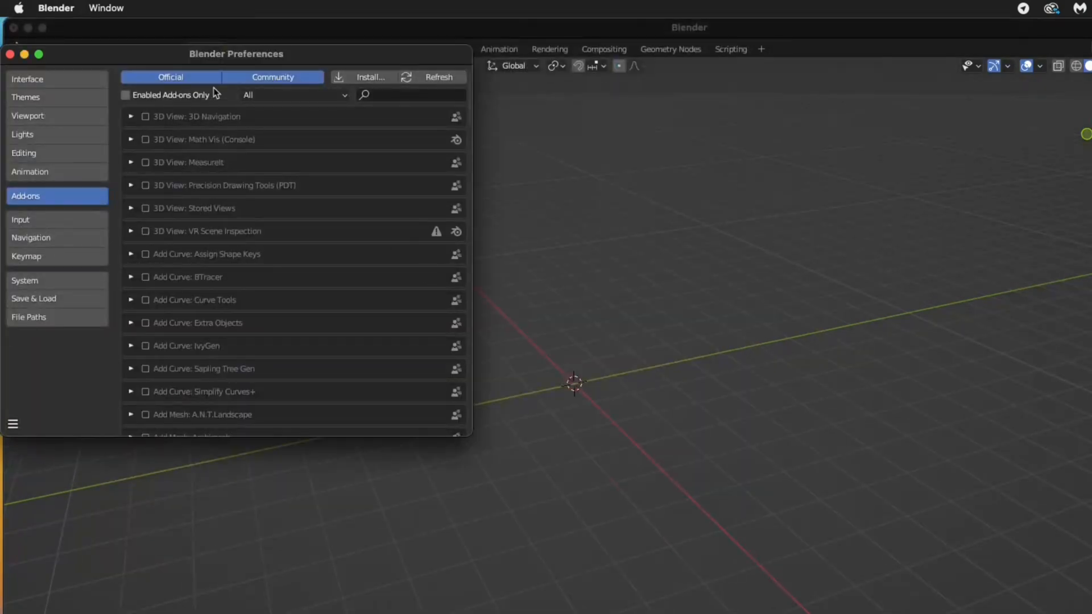
click(9, 54)
- Import background.fspy from the Desktop via File > Import > fSpy
click(35, 46)
mouse_move(107, 239)
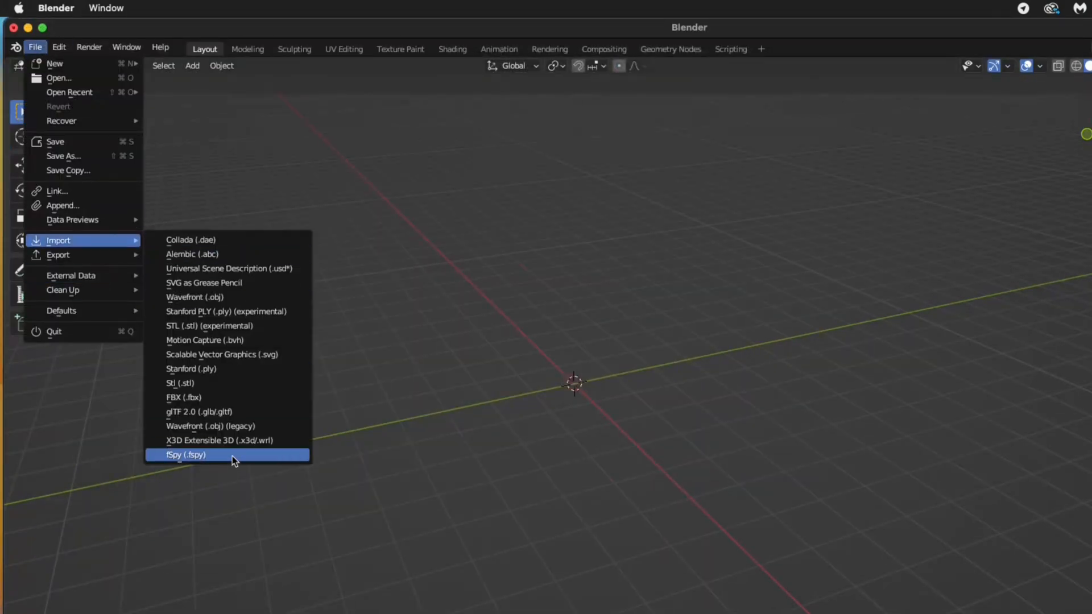
click(234, 453)
double_click(242, 241)
double_click(231, 412)
scroll(473, 343, down, 4)
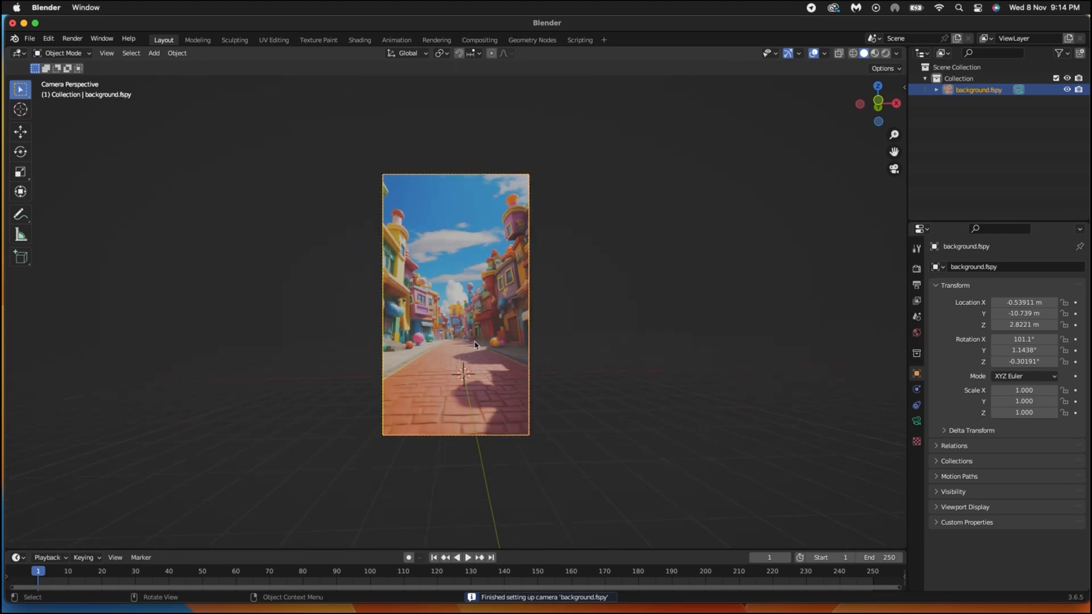
scroll(470, 343, up, 3)
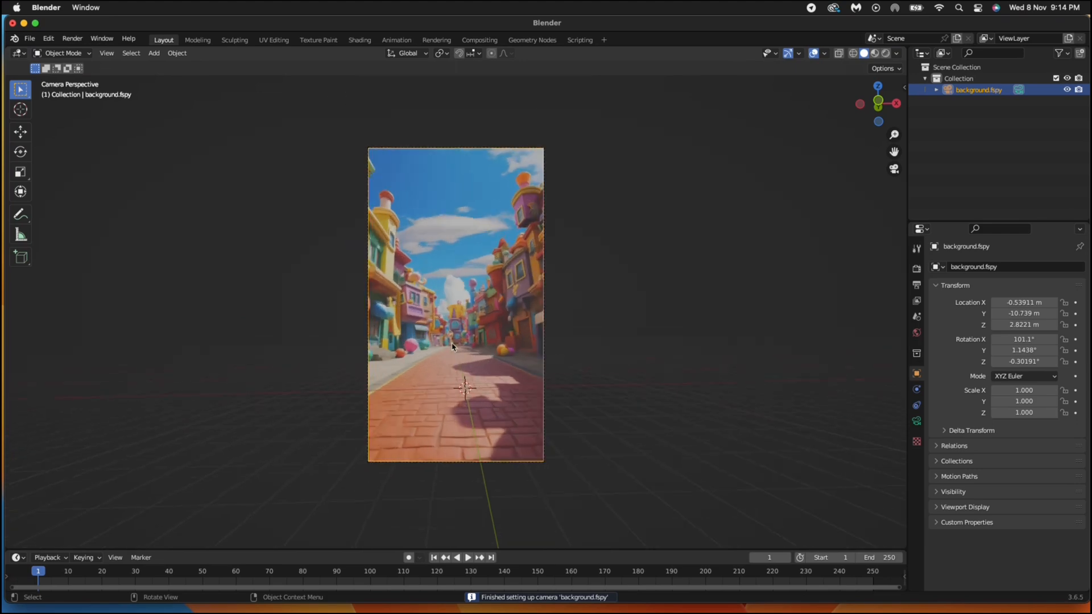
scroll(447, 369, up, 2)
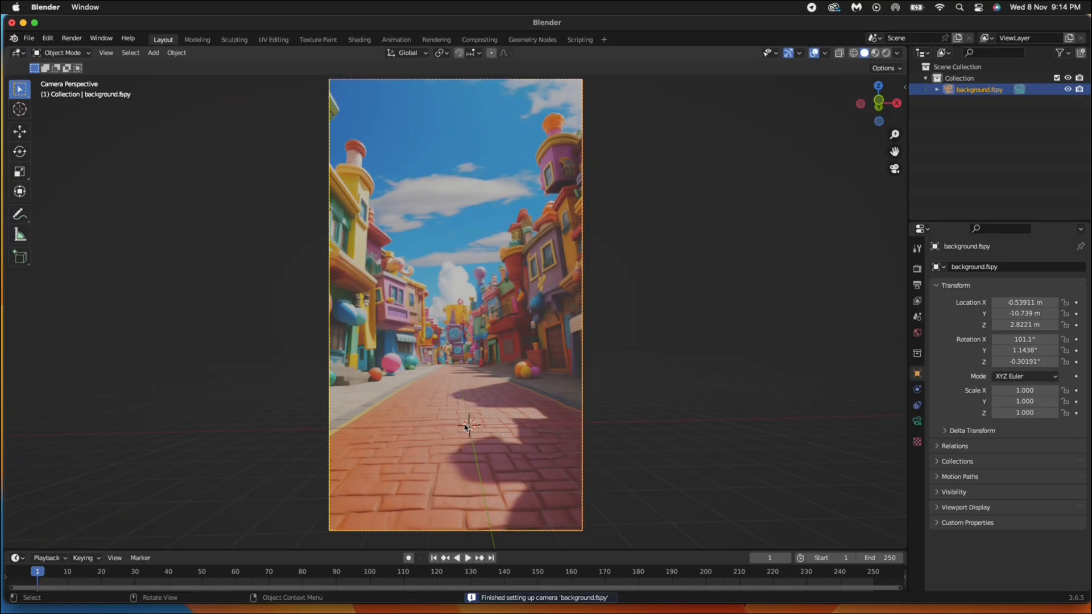
key(shift+a)
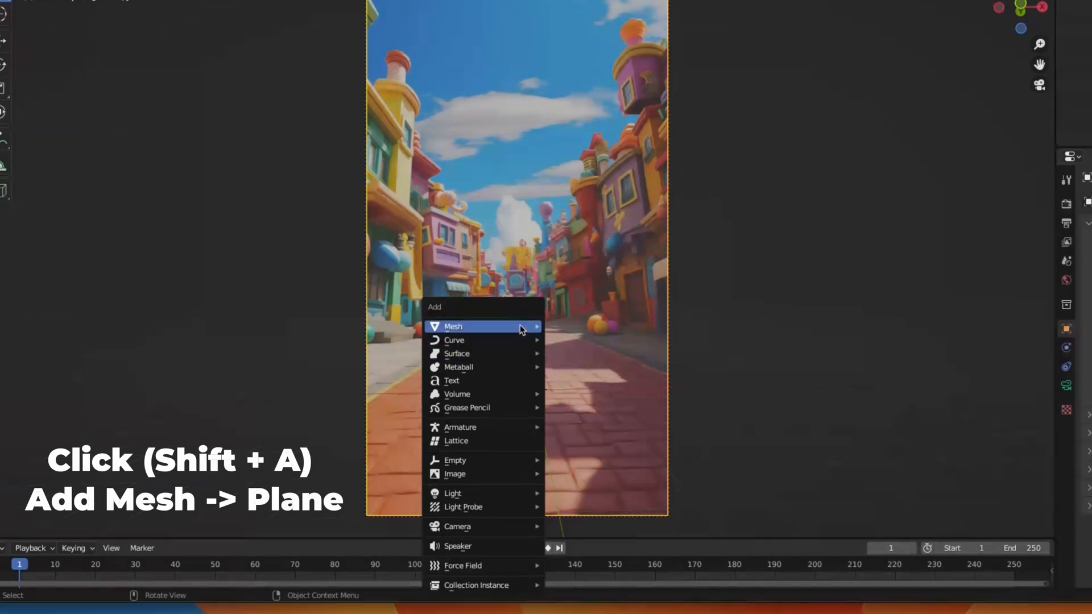
- Add a plane mesh to the street scene
mouse_move(522, 329)
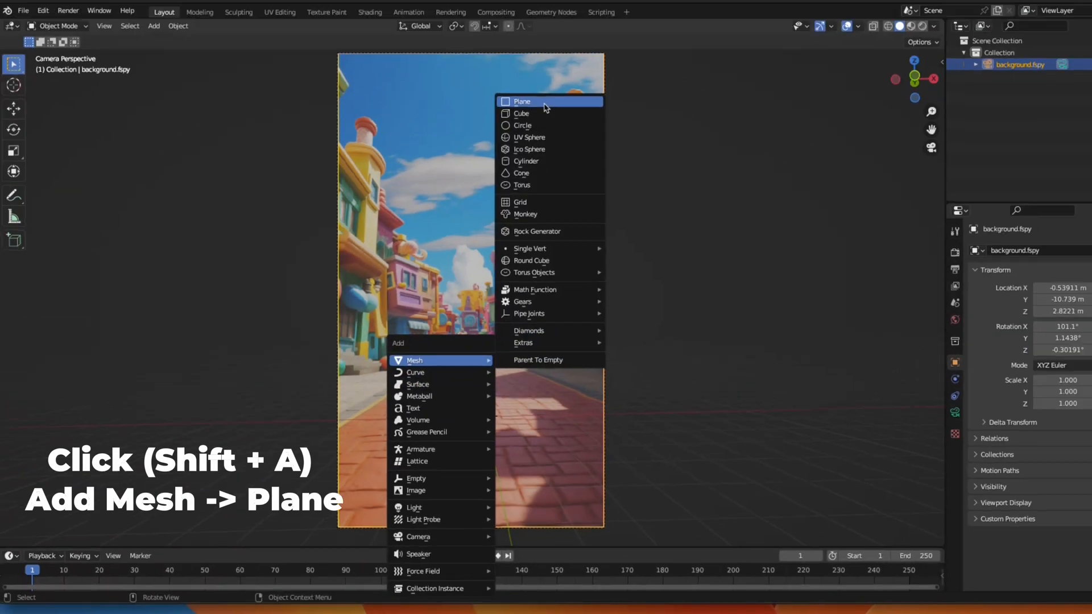
click(544, 103)
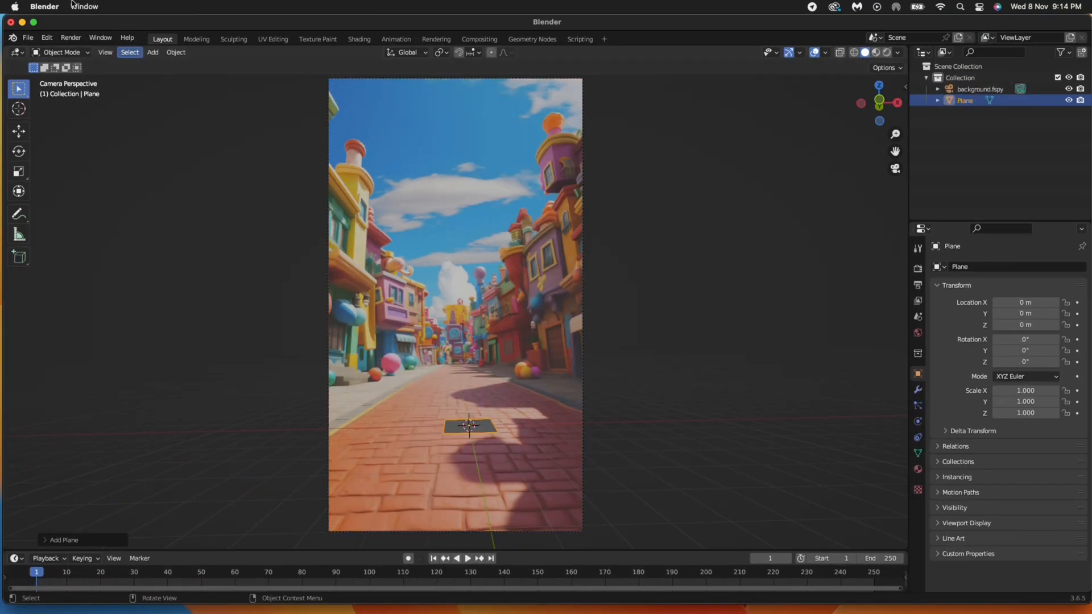
scroll(532, 456, up, 2)
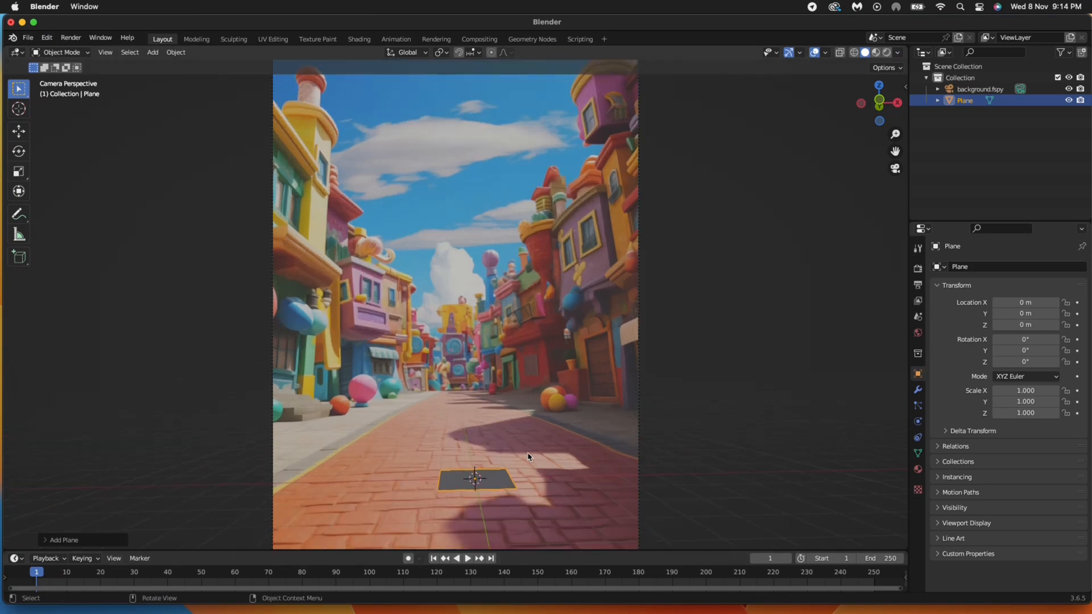
scroll(492, 449, down, 4)
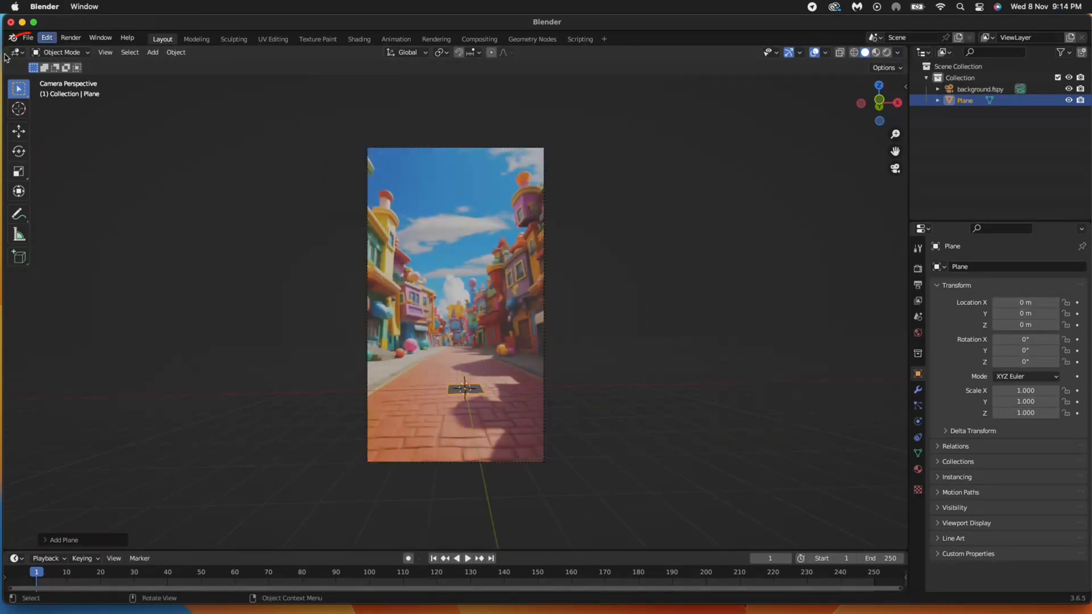
- Split the viewport into two side-by-side views and switch the plane into Edit Mode
drag(11, 52, 455, 103)
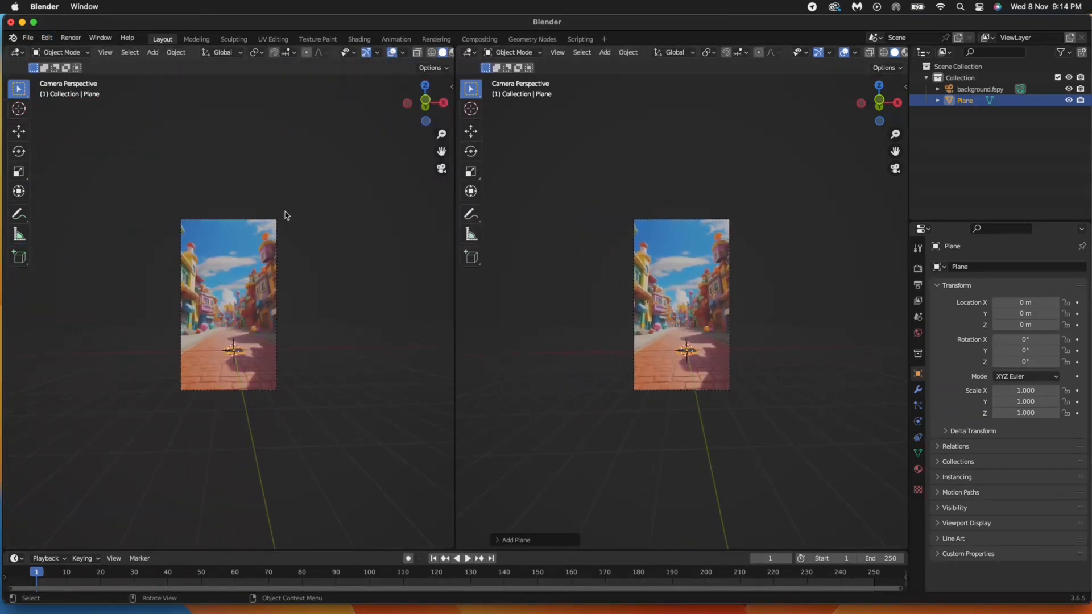
click(71, 54)
click(74, 77)
scroll(214, 235, up, 1)
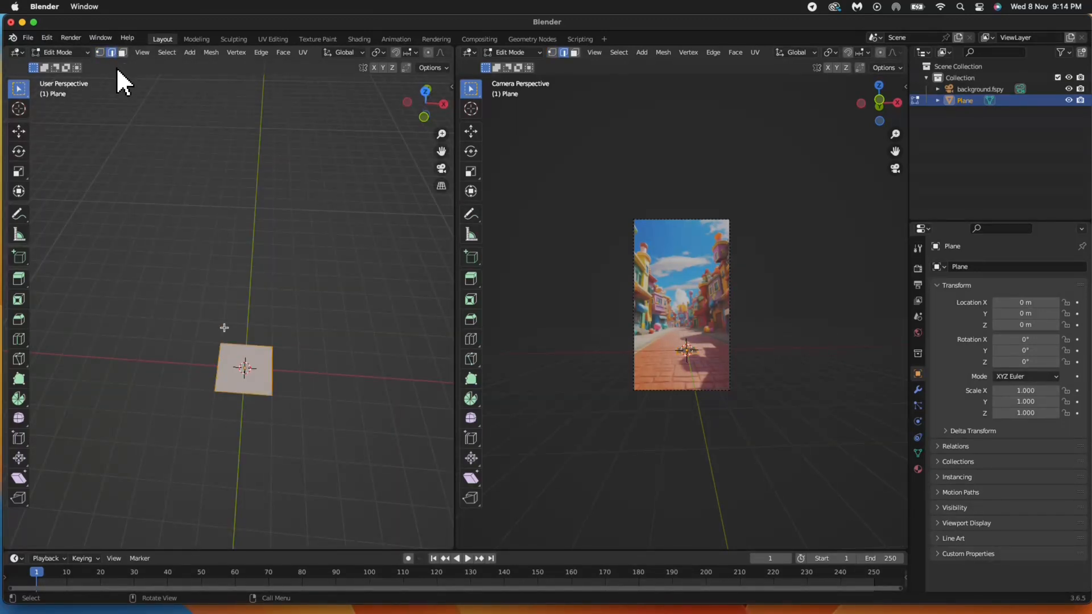
scroll(225, 378, down, 1)
scroll(229, 375, up, 1)
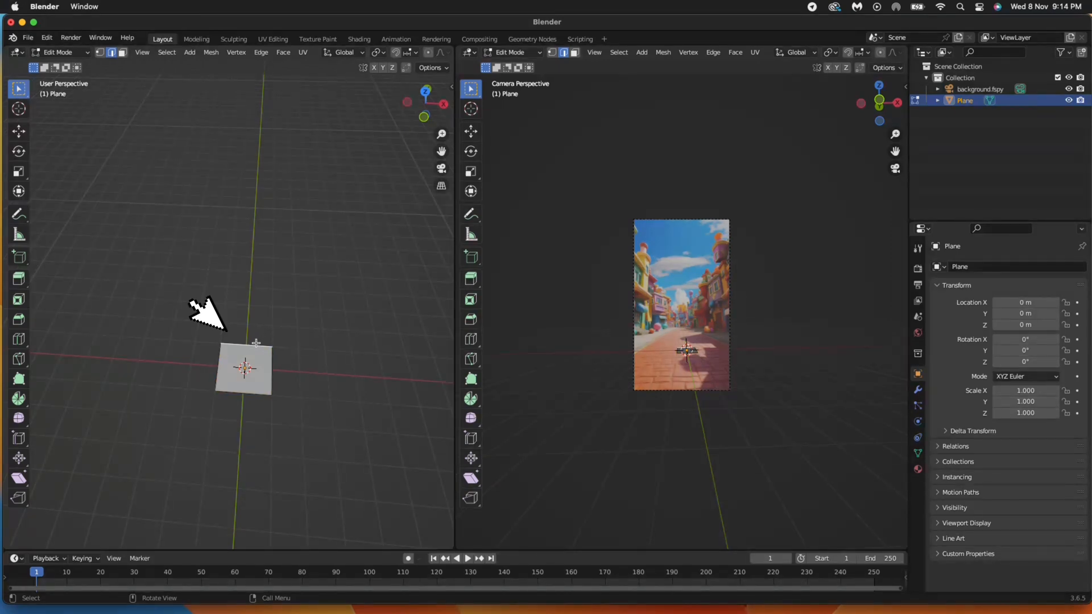
- Move the plane's far edge along Y to stretch it down the street
click(251, 349)
key(g)
key(y)
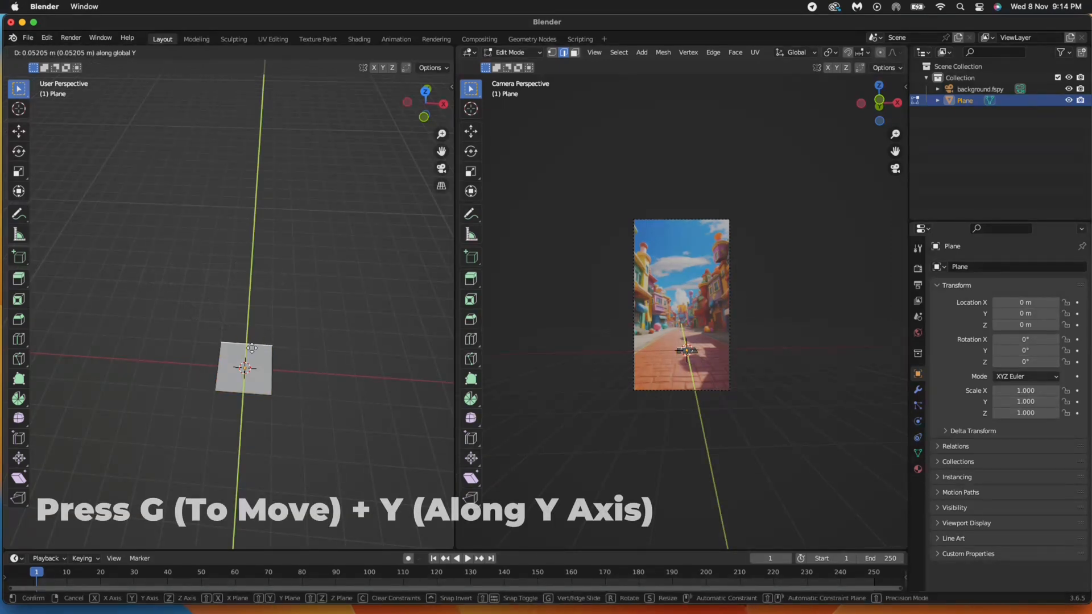
click(258, 487)
scroll(703, 323, up, 5)
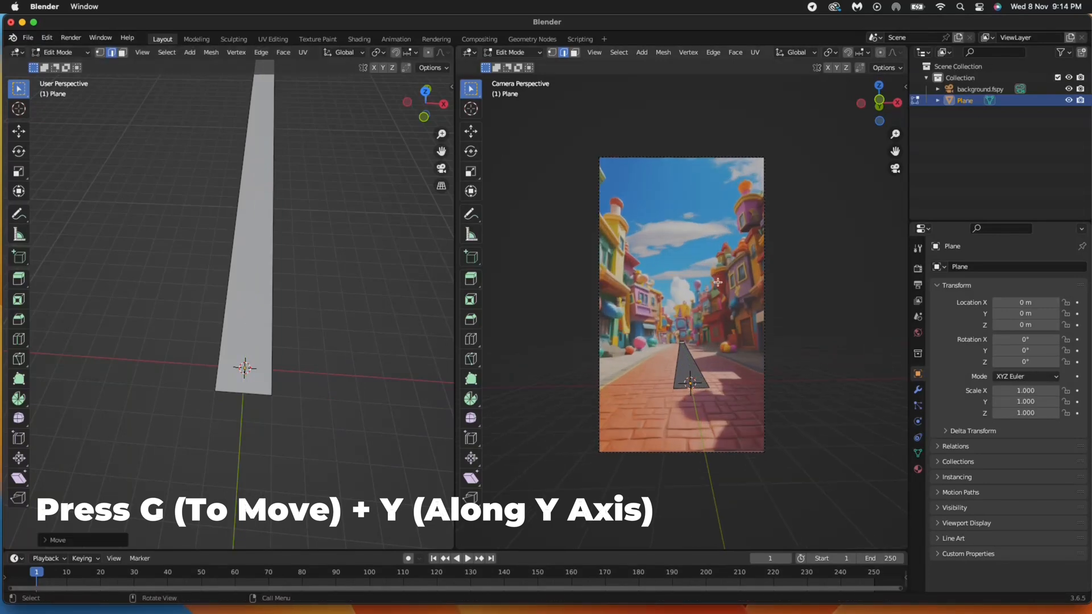
scroll(326, 167, down, 5)
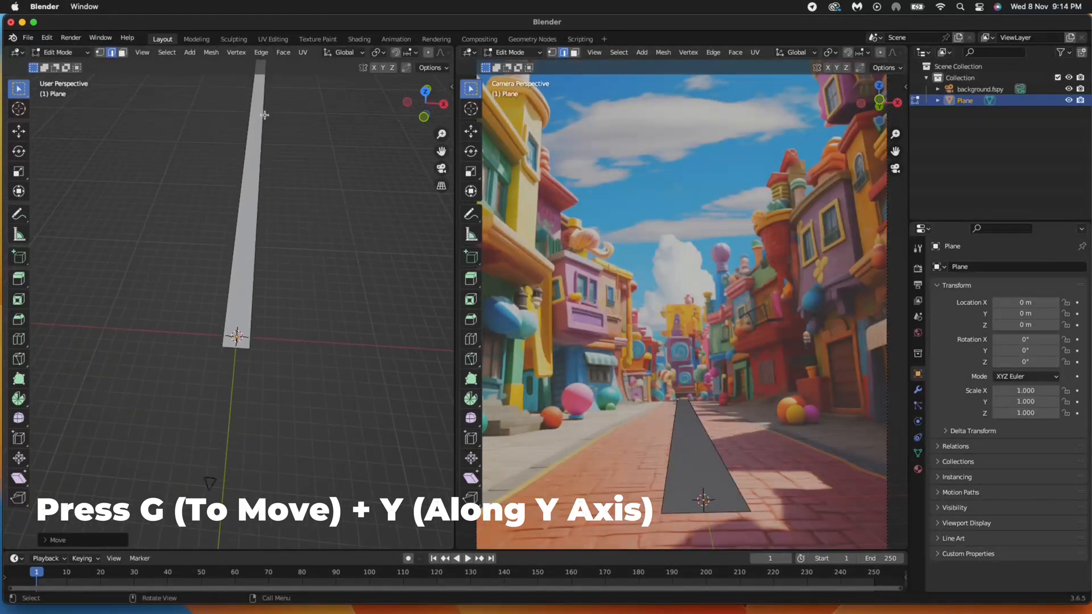
- Adjust the near edge along Y and scale it along X to widen the floor
click(253, 100)
key(g)
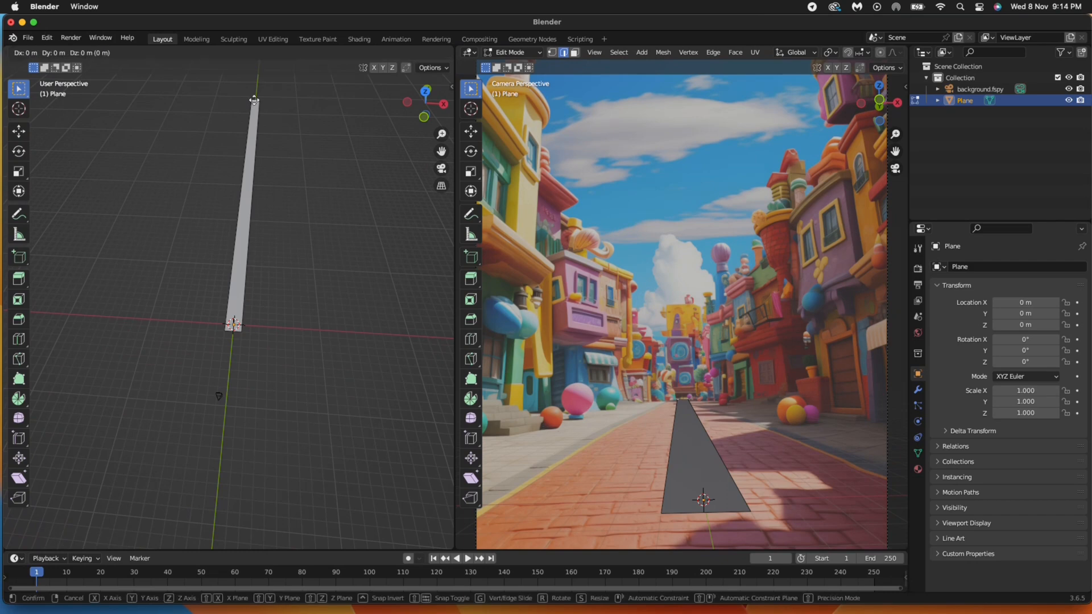
key(y)
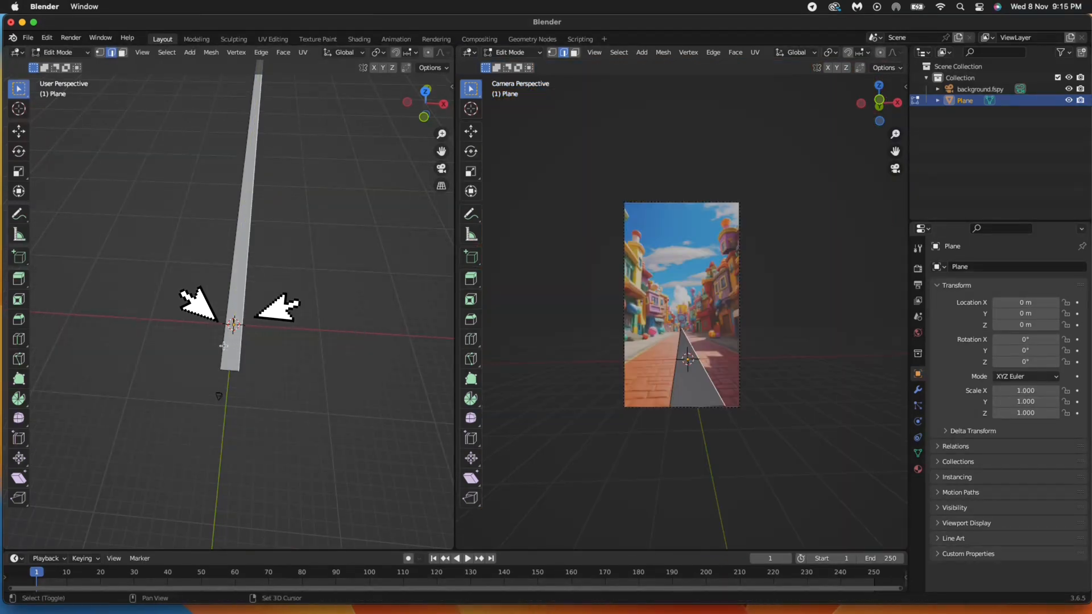
scroll(223, 346, up, 5)
key(s)
key(x)
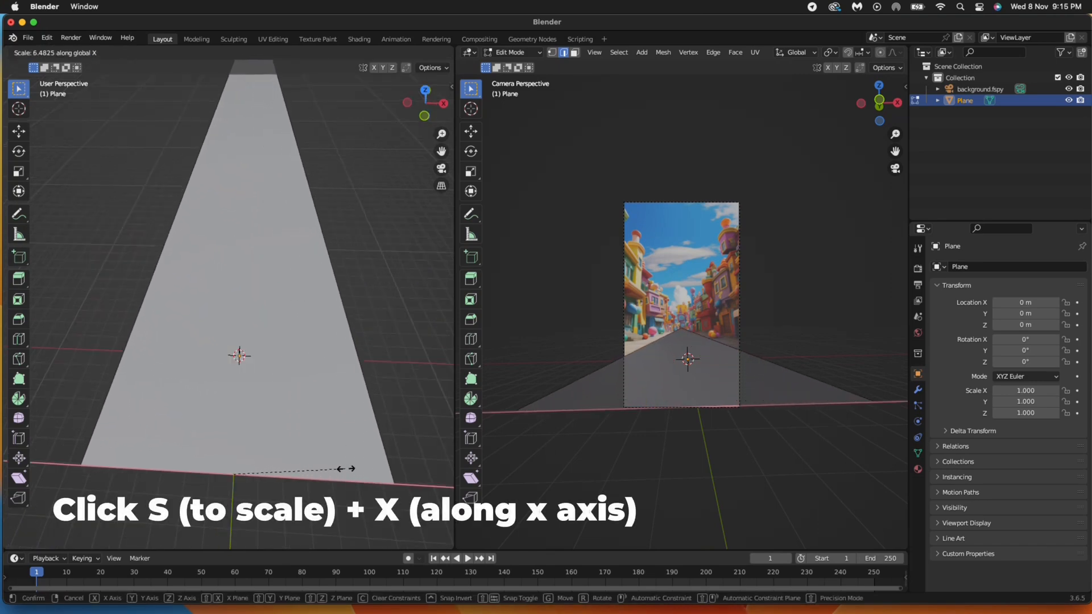
click(398, 467)
scroll(151, 328, down, 4)
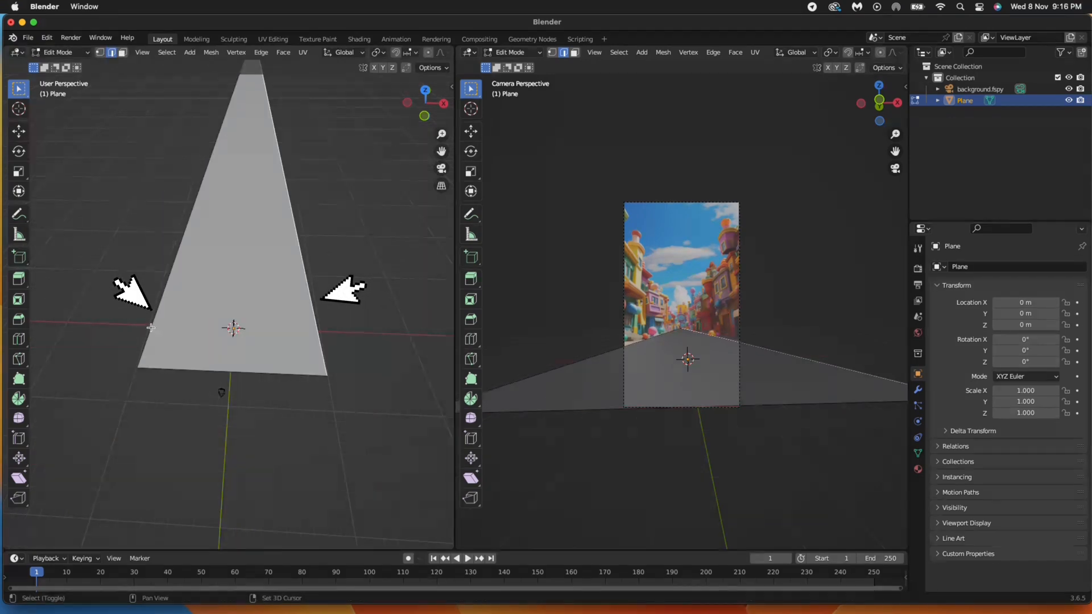
- Extrude the side edges straight up along Z into walls, then select both top edges
key(e)
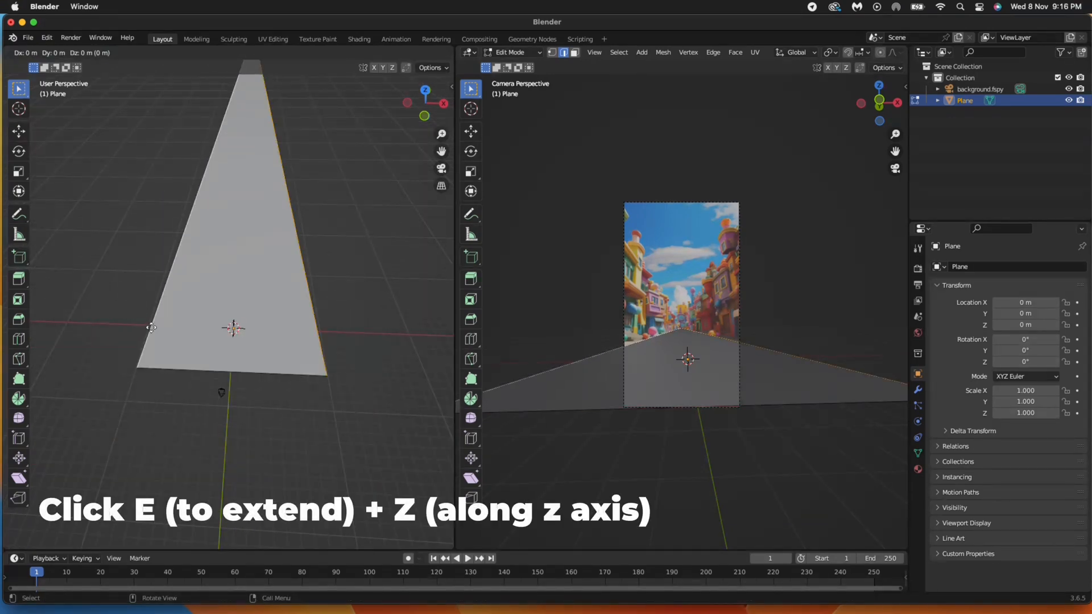
key(z)
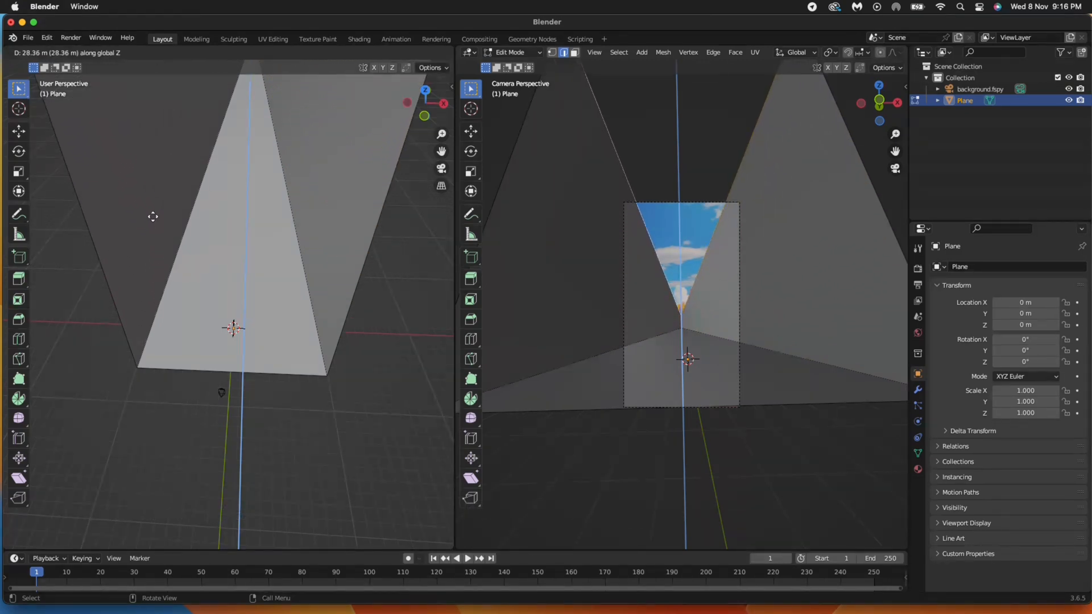
click(153, 216)
scroll(176, 271, down, 5)
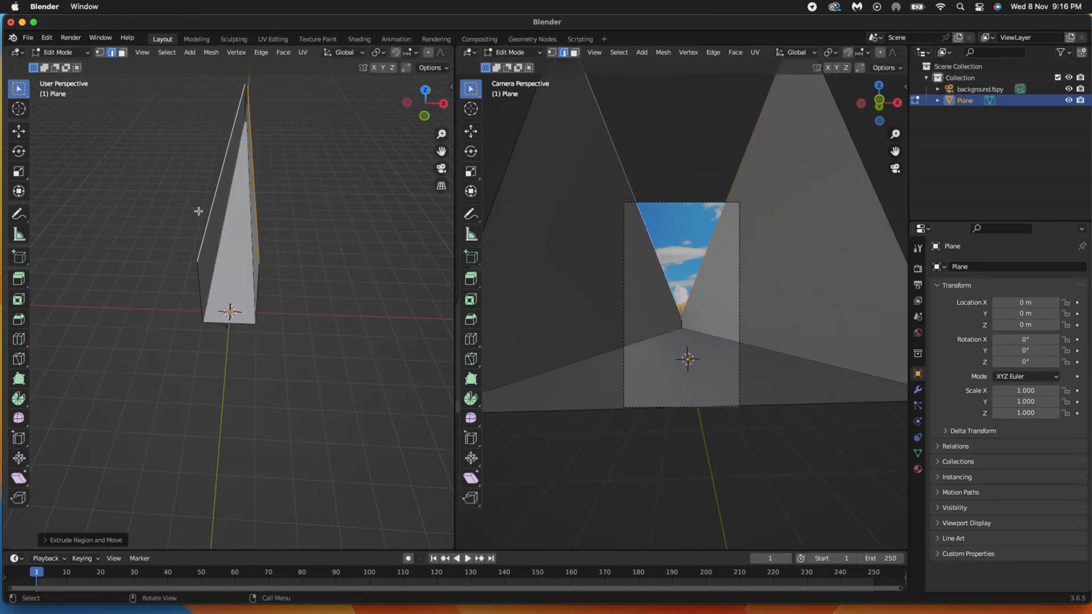
click(219, 194)
shift+click(254, 201)
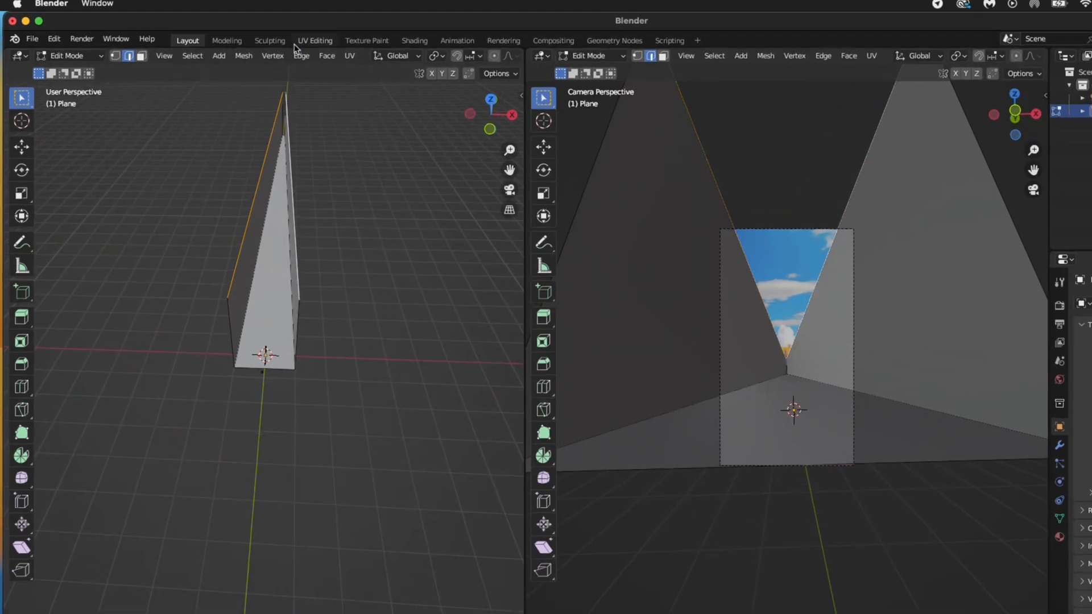
click(261, 52)
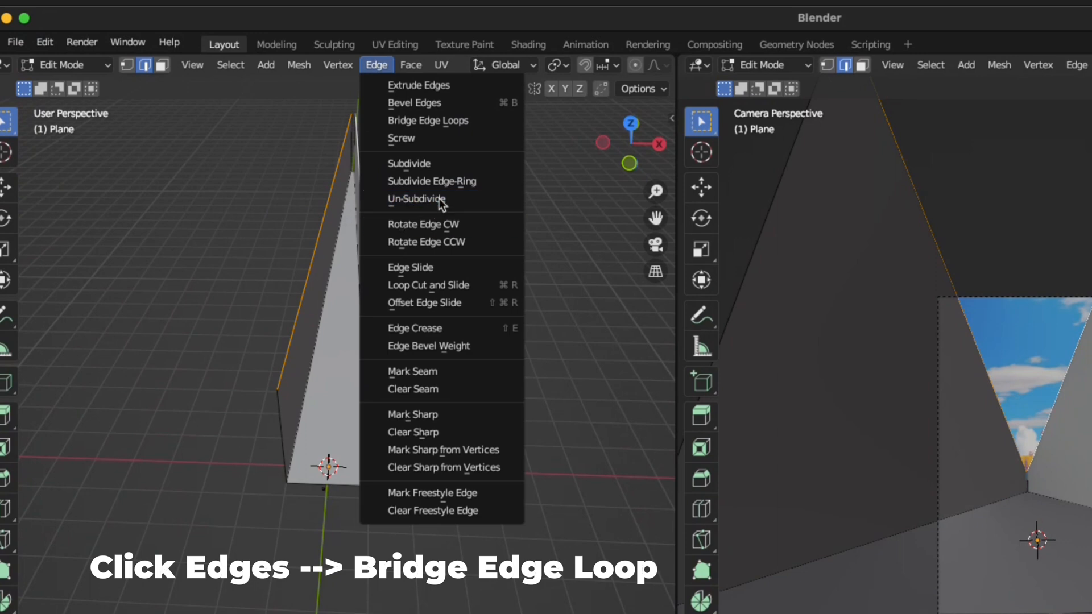
- Bridge the two wall top edges with a ceiling face
click(449, 119)
scroll(439, 140, up, 1)
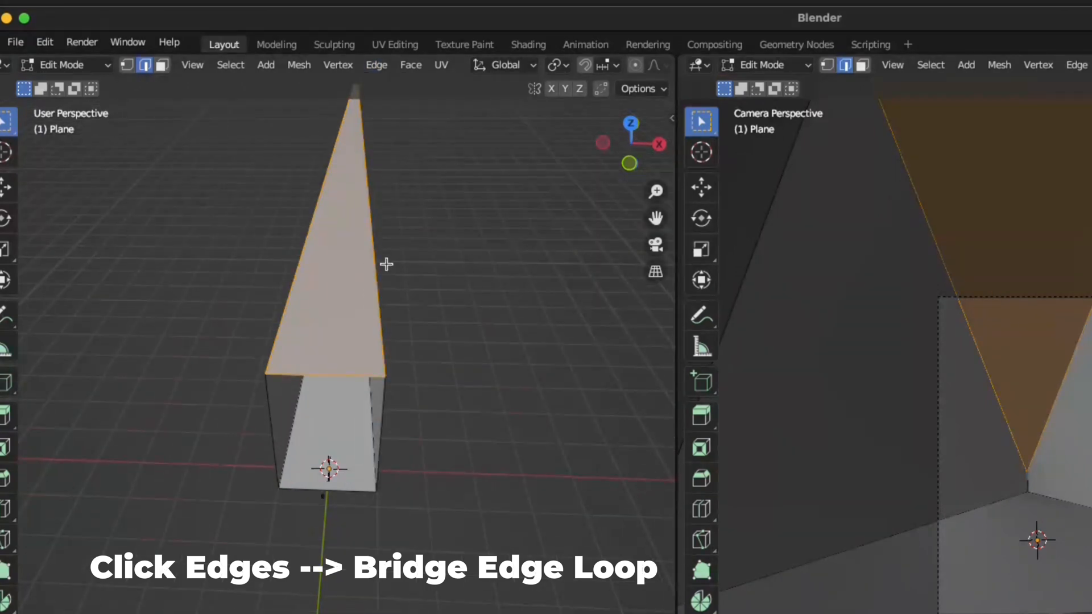
scroll(436, 346, up, 8)
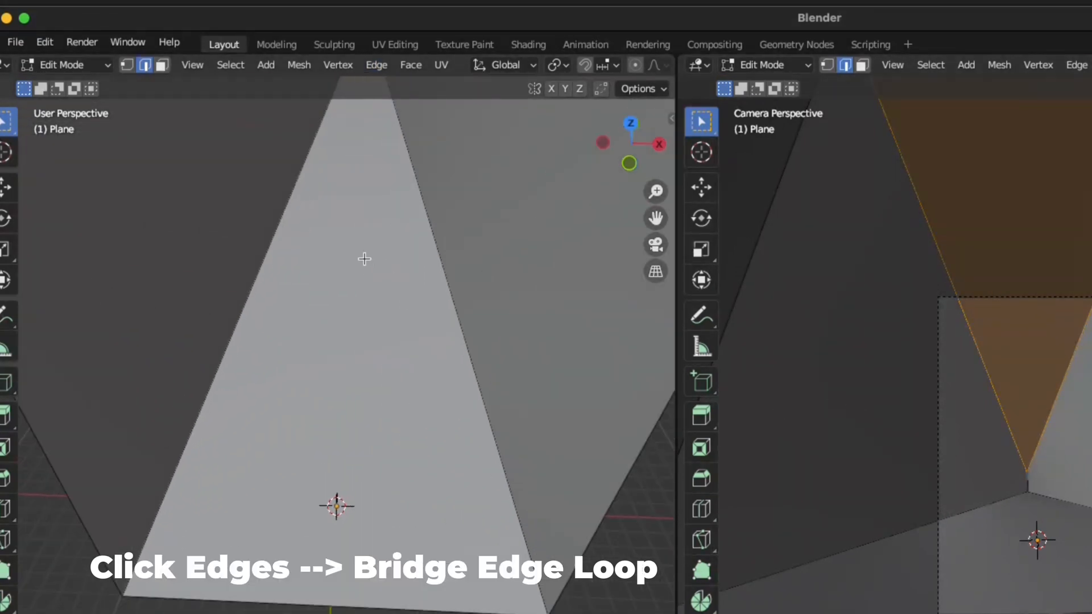
middle_drag(365, 259, 365, 219)
- Bridge the remaining open edge loops to close the corridor and orbit to check it
click(376, 198)
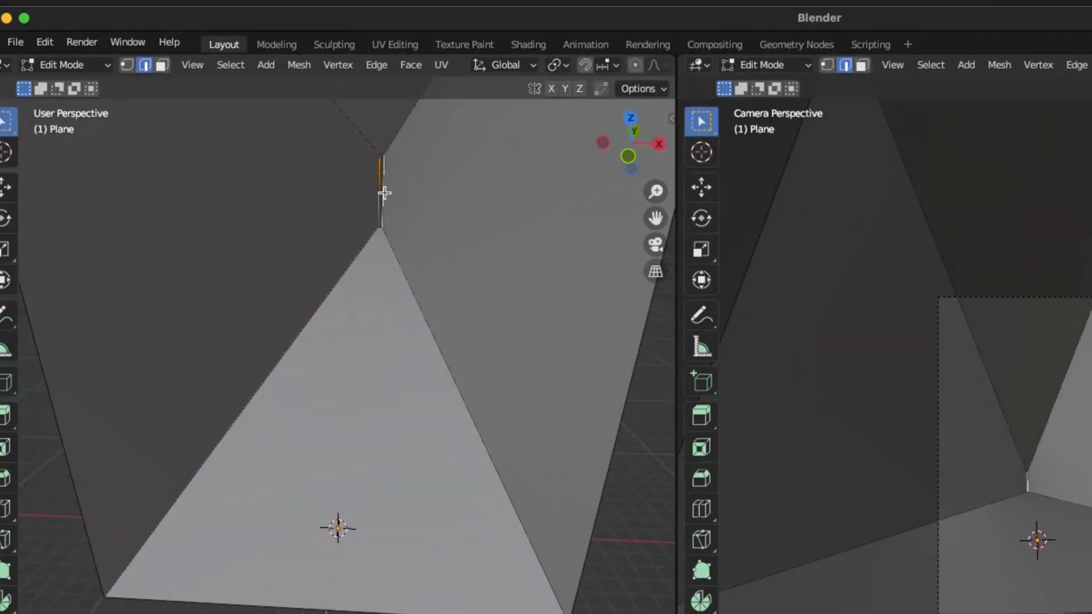
click(385, 64)
click(441, 121)
click(630, 537)
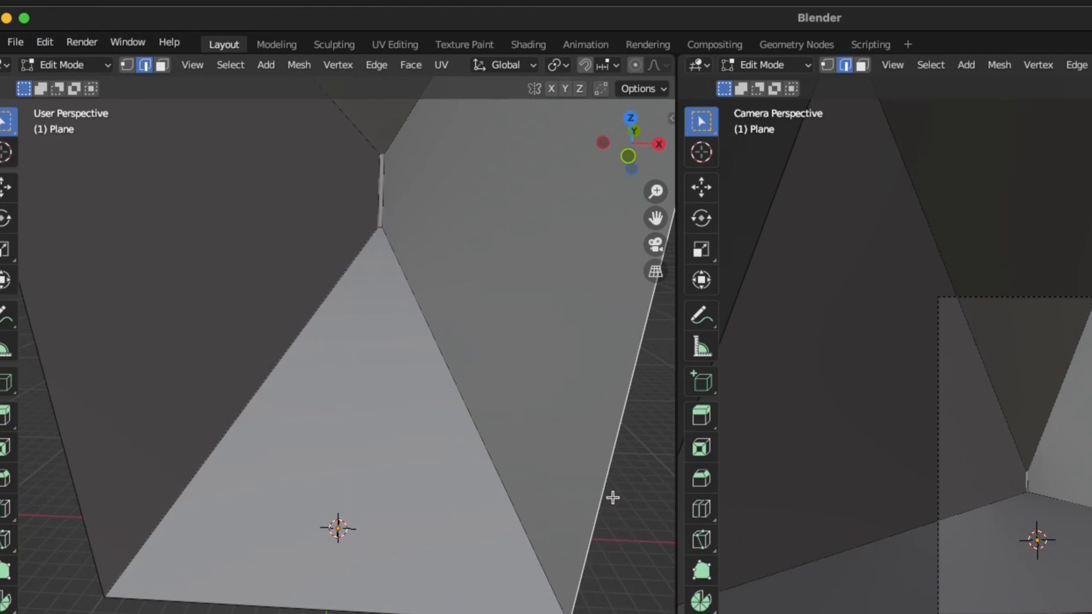
scroll(507, 136, down, 6)
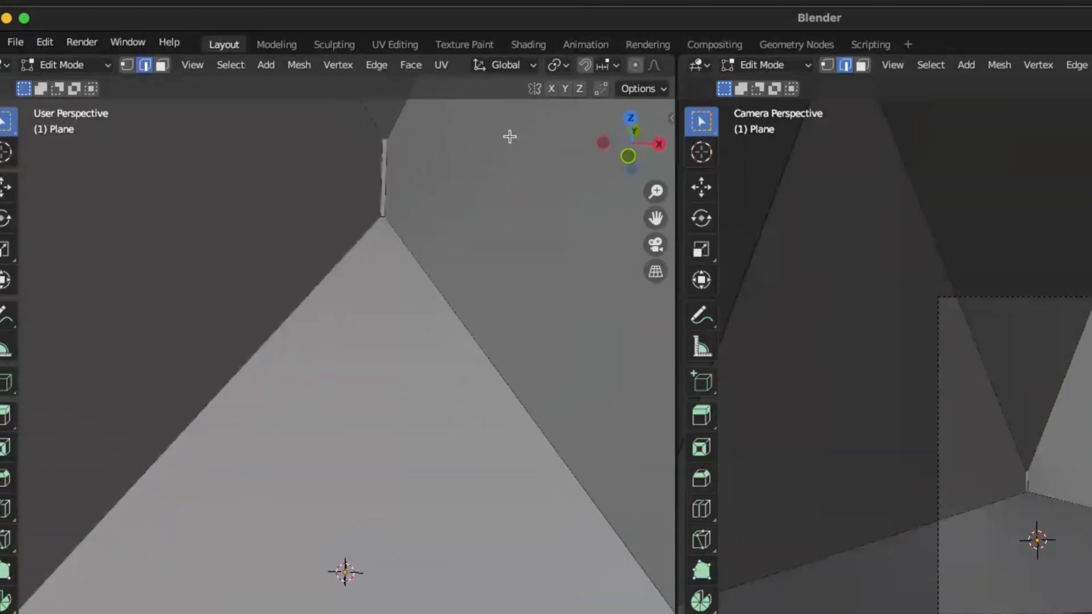
scroll(488, 212, up, 4)
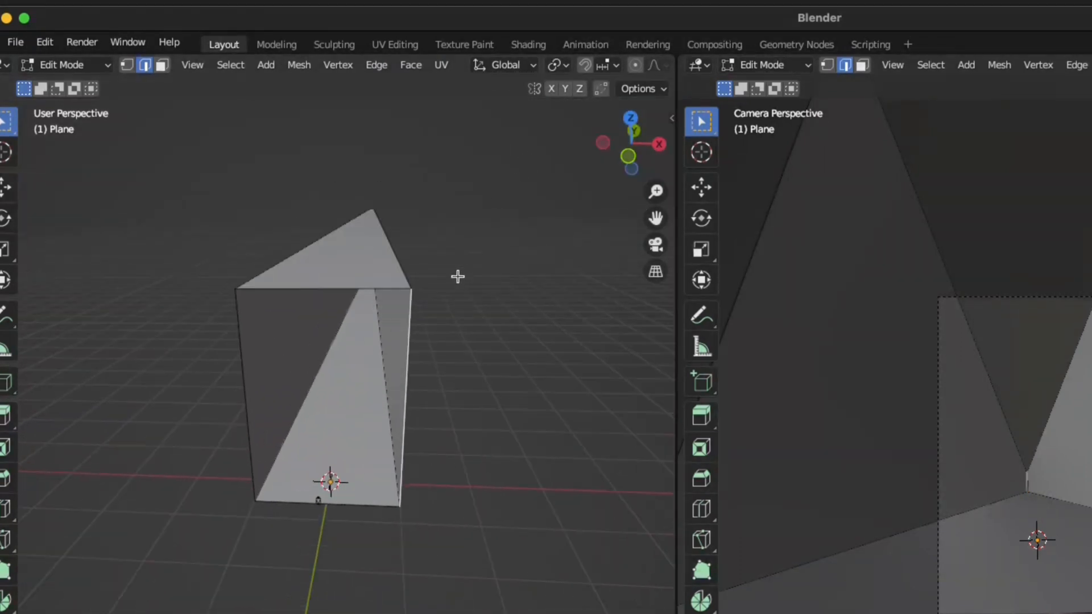
middle_drag(449, 273, 489, 48)
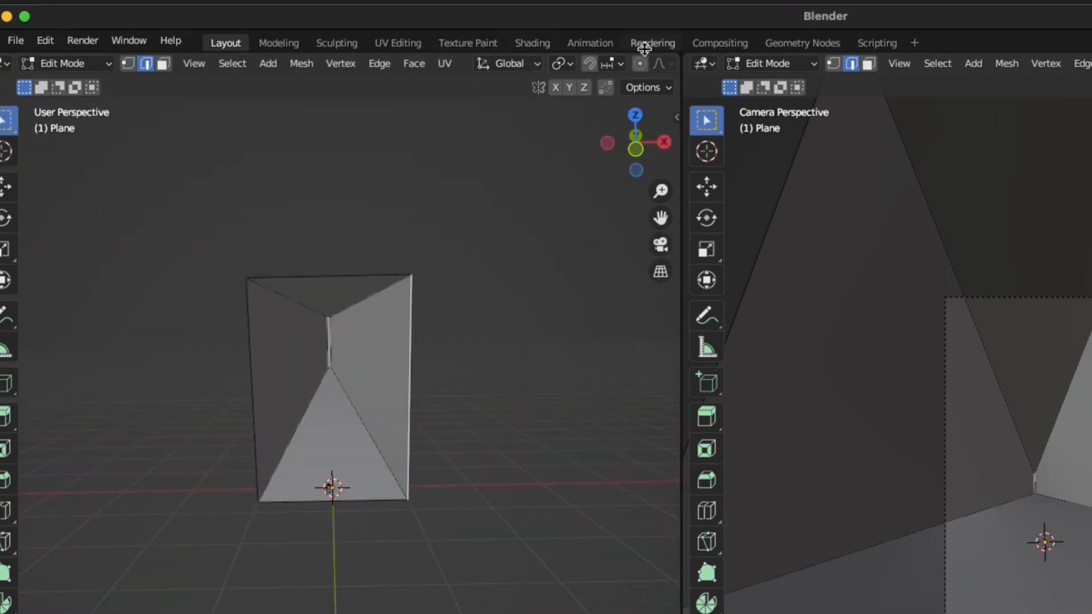
- In the Shading workspace, create Material.001 and delete its Principled BSDF node
click(540, 48)
scroll(669, 237, down, 10)
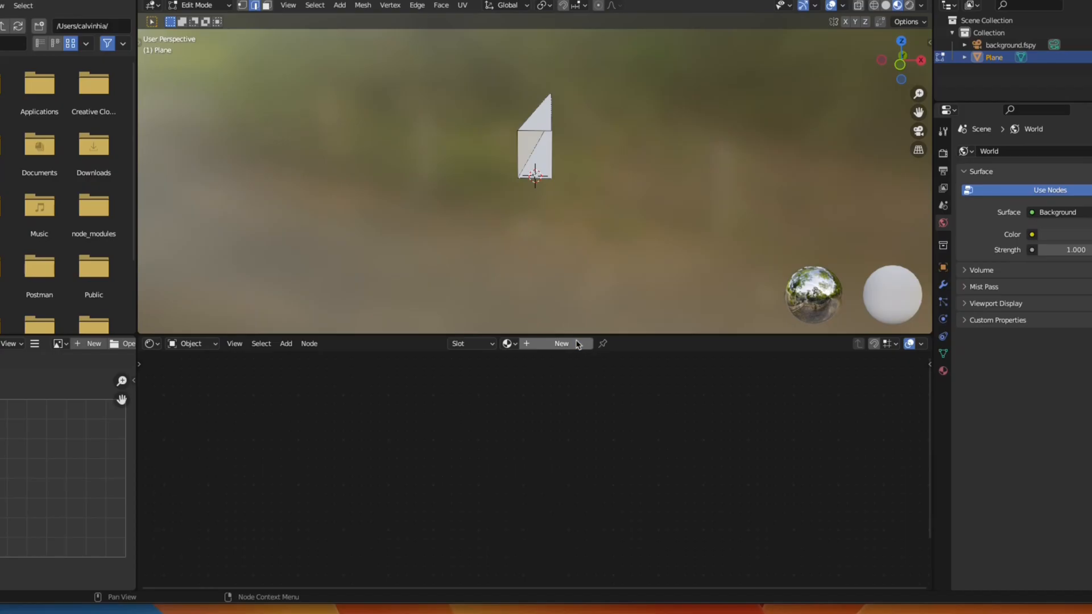
click(577, 345)
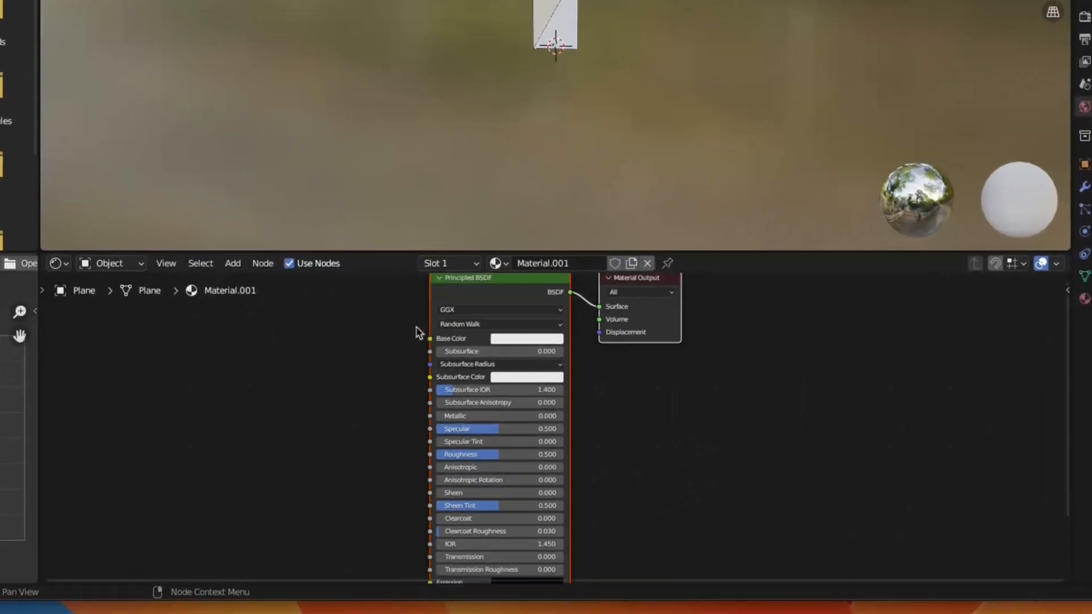
drag(456, 306, 499, 372)
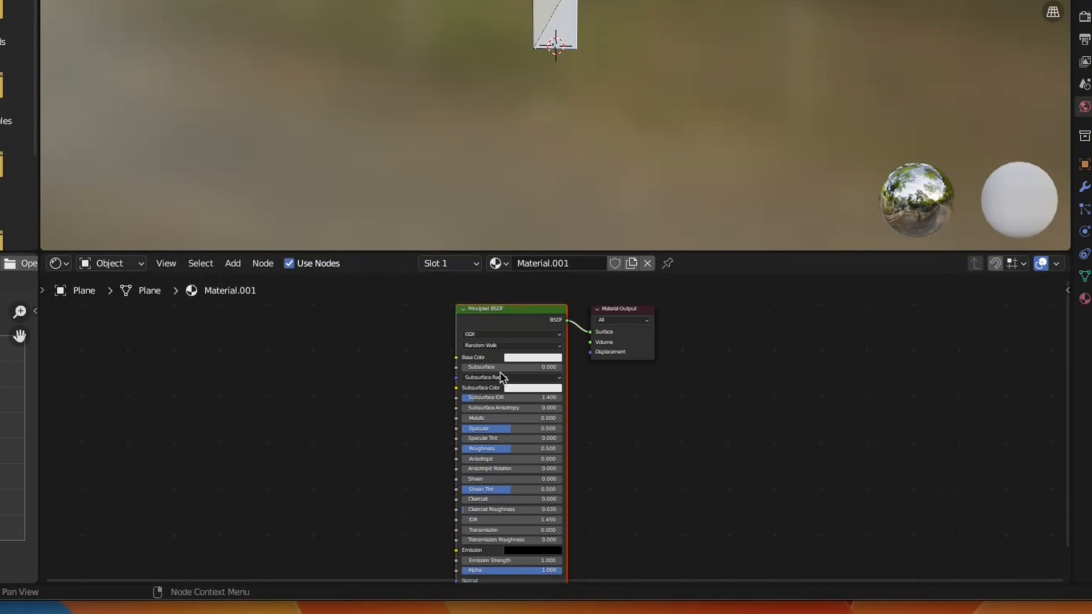
key(x)
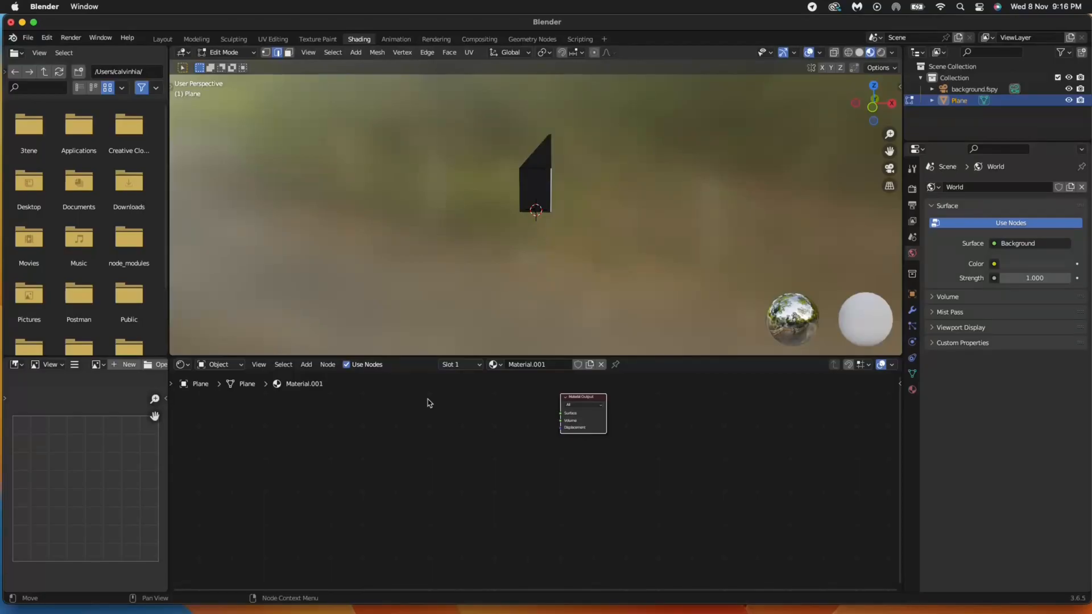
- Open the Add-ons preferences and filter them with the search term 'node'
click(410, 320)
click(45, 38)
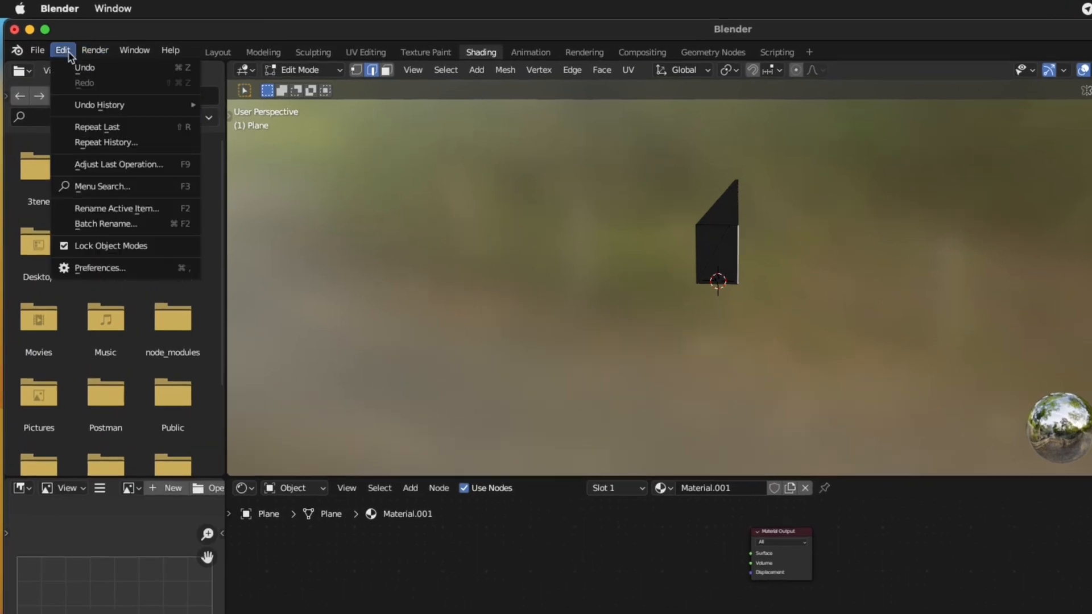
click(100, 268)
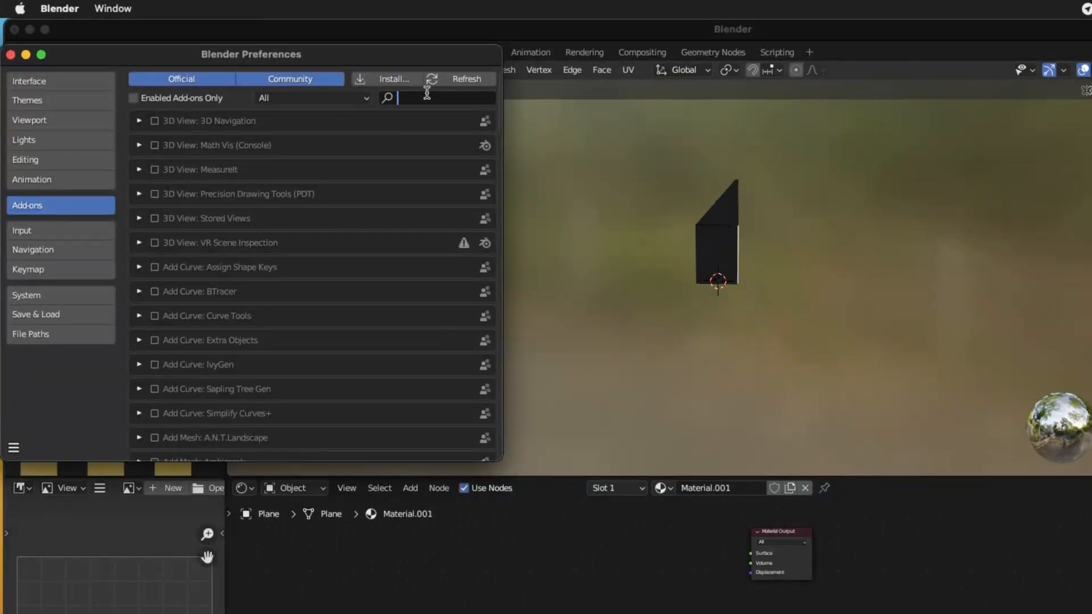
text(node)
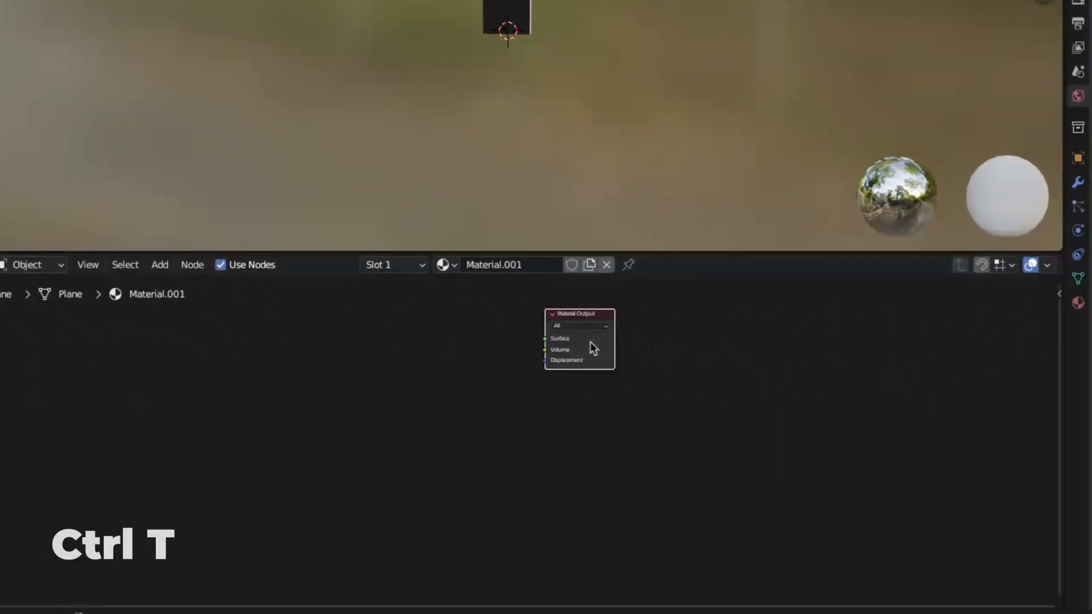
- Add linked Texture Coordinate, Mapping and Image Texture nodes with Ctrl+T
key(ctrl+t)
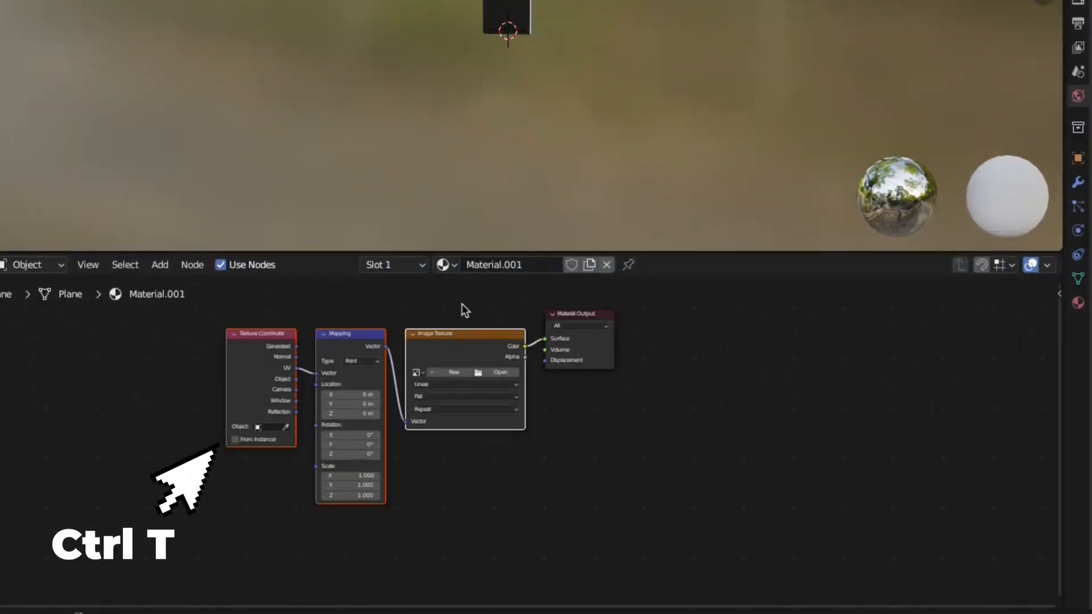
click(454, 340)
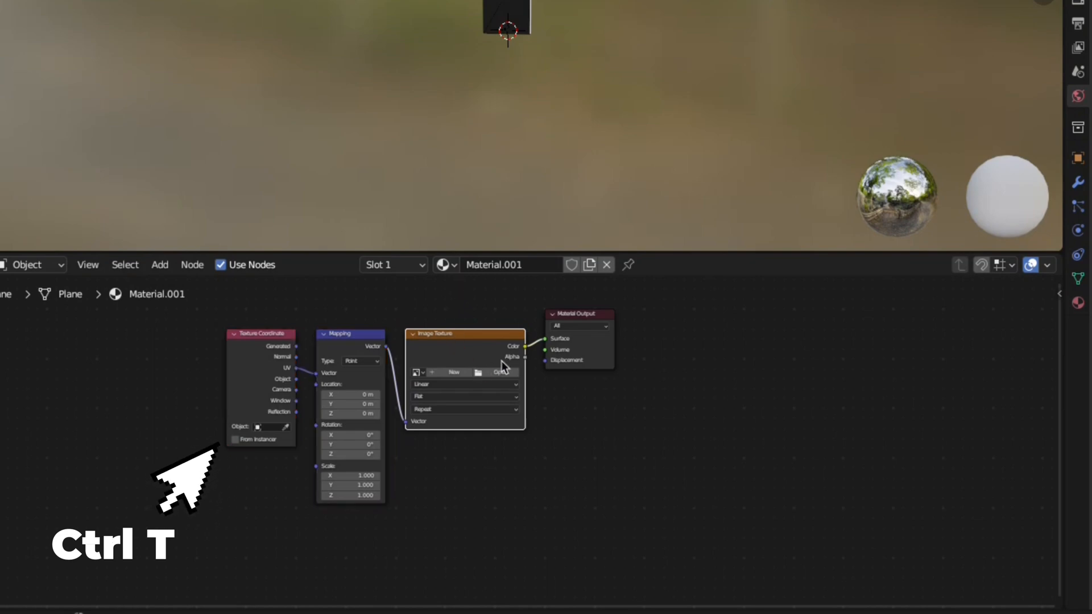
scroll(486, 347, up, 3)
- Load the 22.2 MB street image into the Image Texture node
click(482, 335)
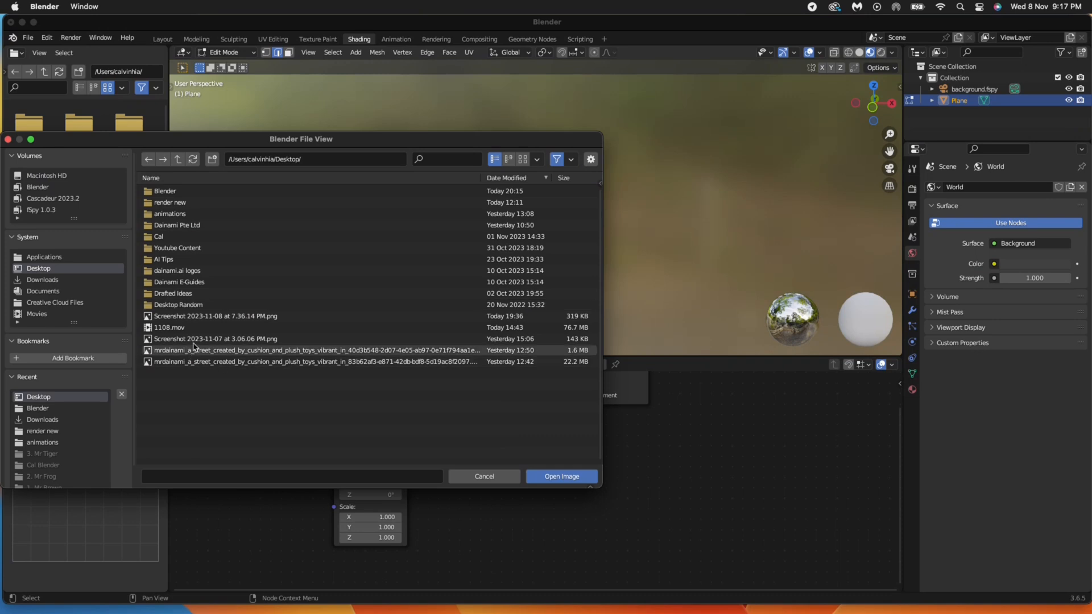
click(216, 362)
click(567, 480)
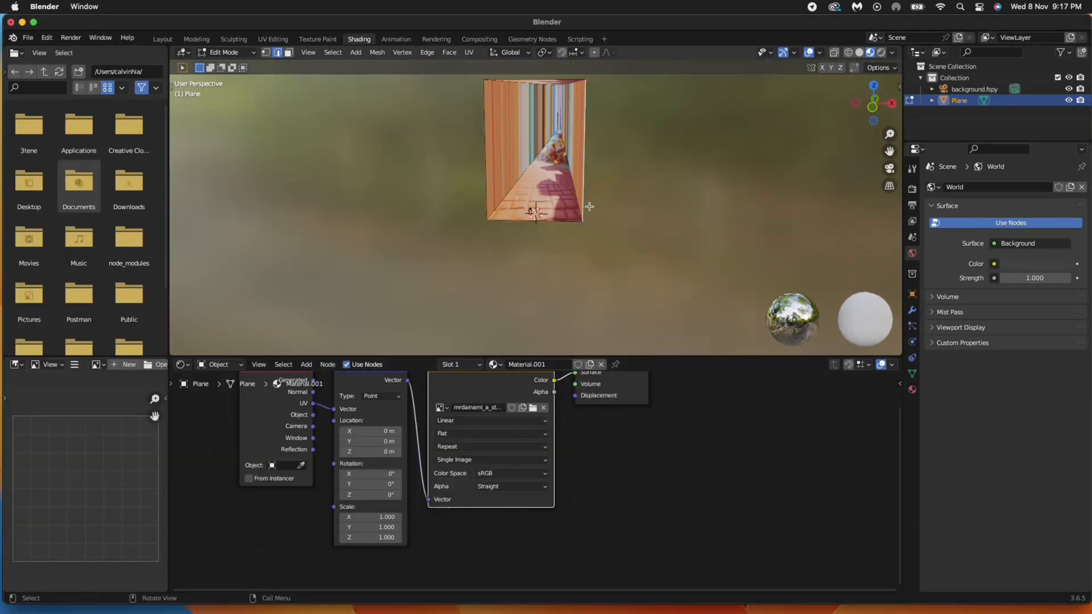
scroll(593, 203, right, 10)
scroll(594, 201, left, 10)
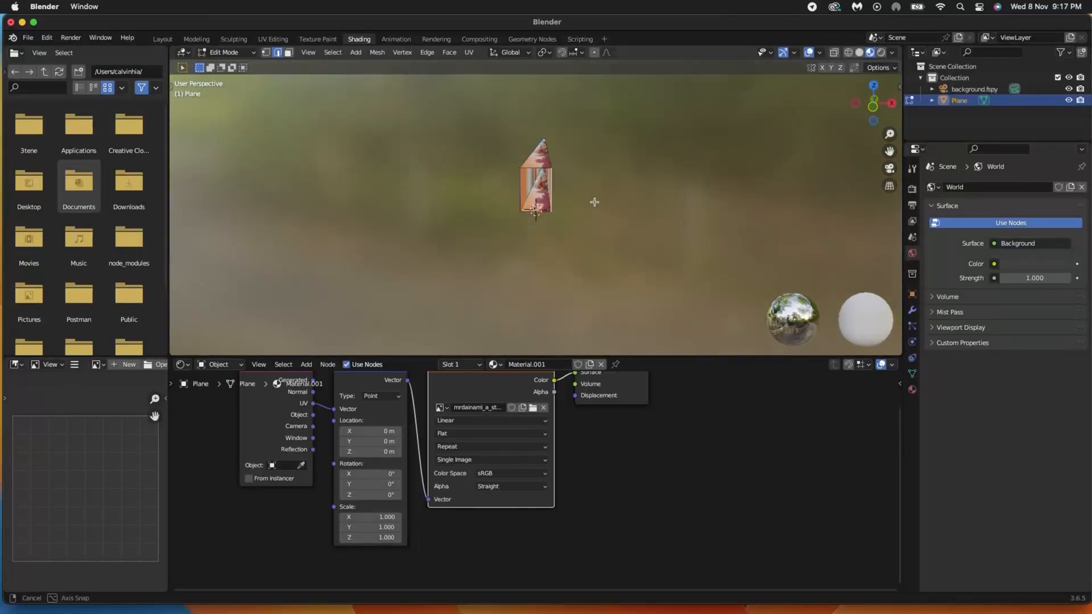
scroll(582, 199, up, 3)
scroll(537, 476, down, 5)
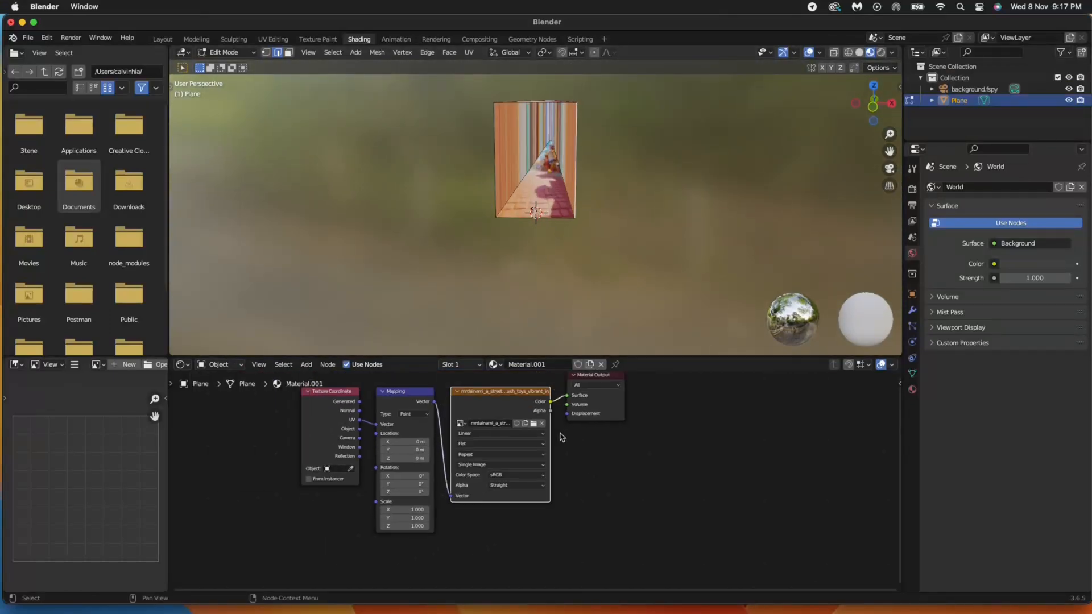
click(912, 310)
click(967, 187)
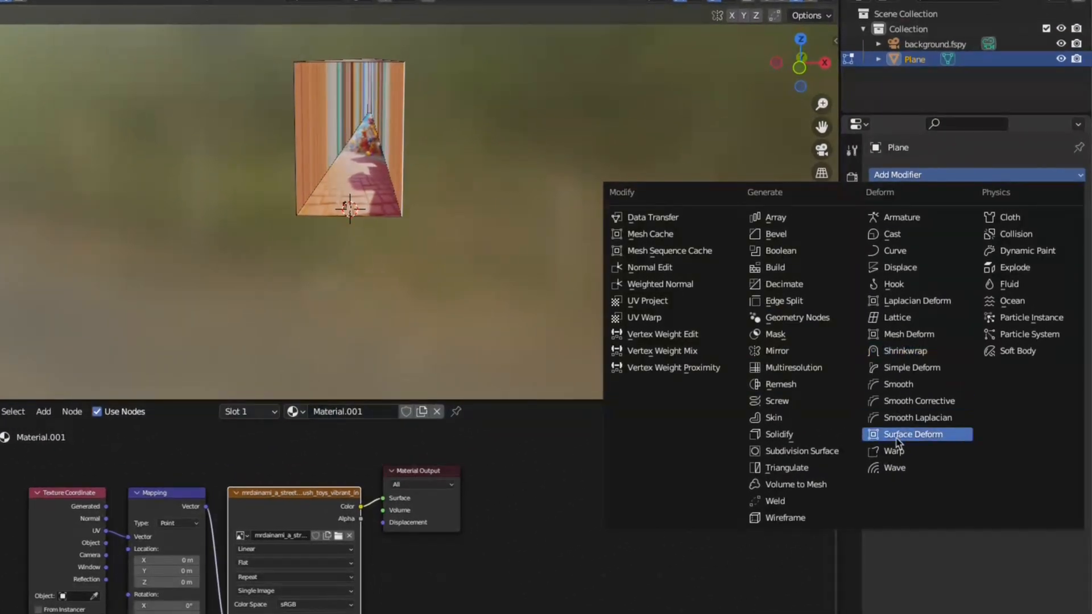
- Add a Simple Subdivision modifier with viewport and render levels of 5
click(802, 451)
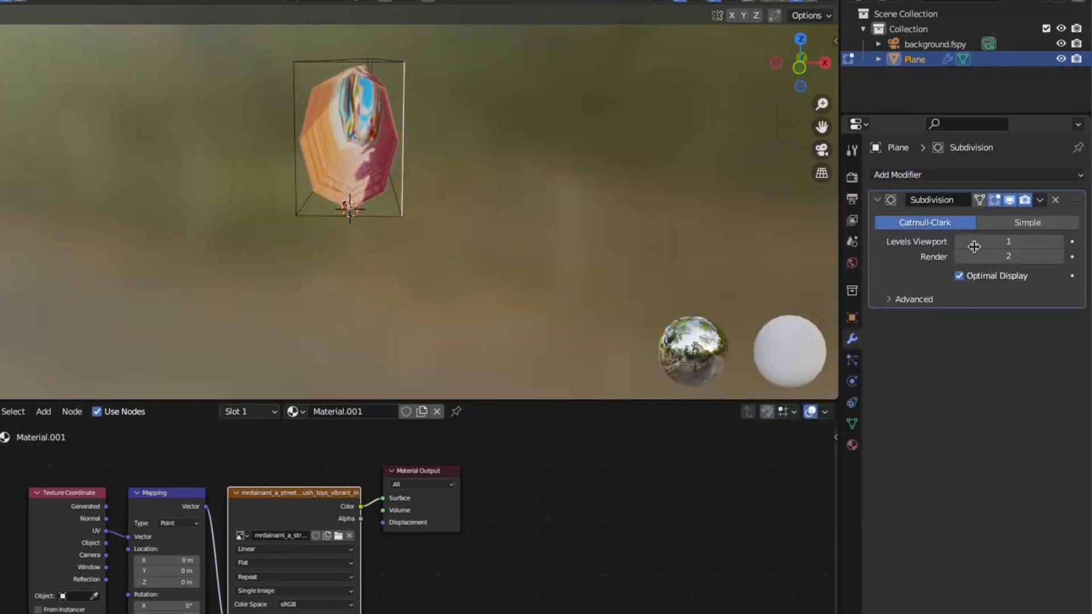
click(1011, 221)
click(1038, 234)
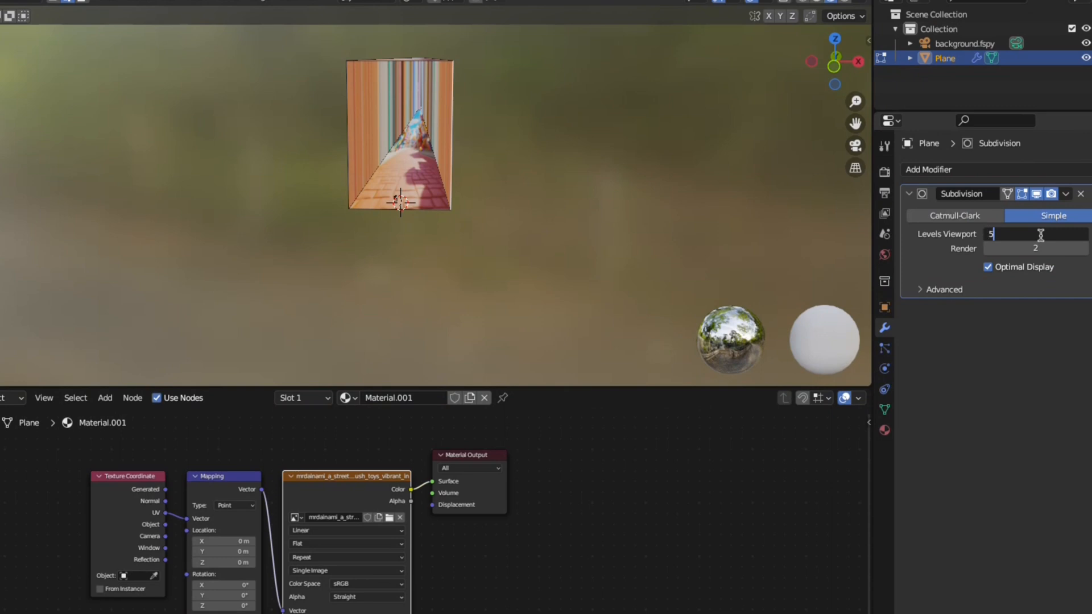
text(5)
key(Tab)
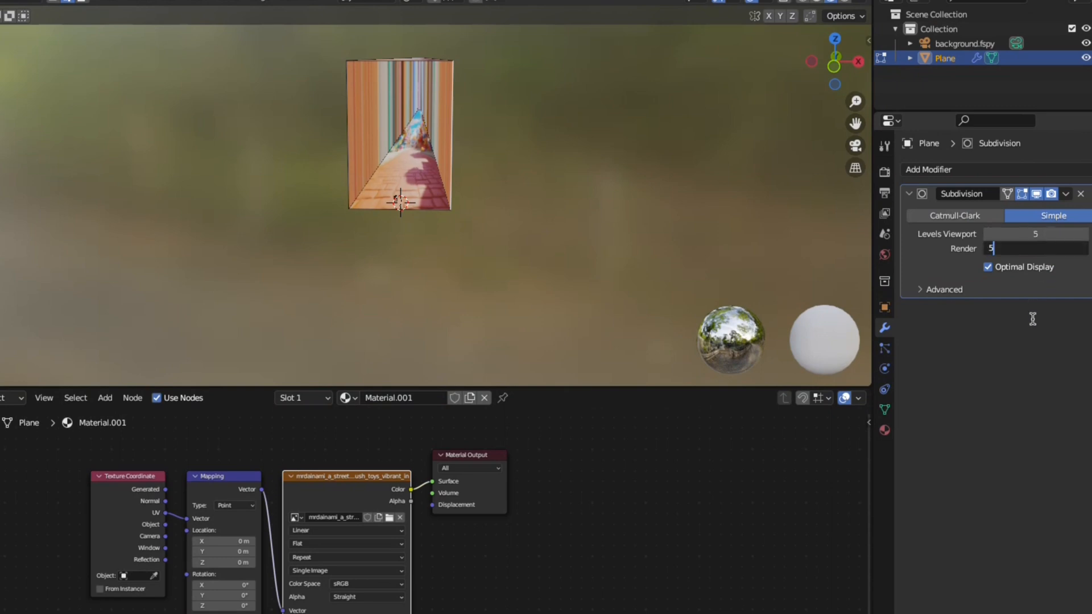
key(Return)
- Add a UV Project modifier using UVMap, projector background.fspy, aspect 3264×5624
click(928, 170)
click(701, 294)
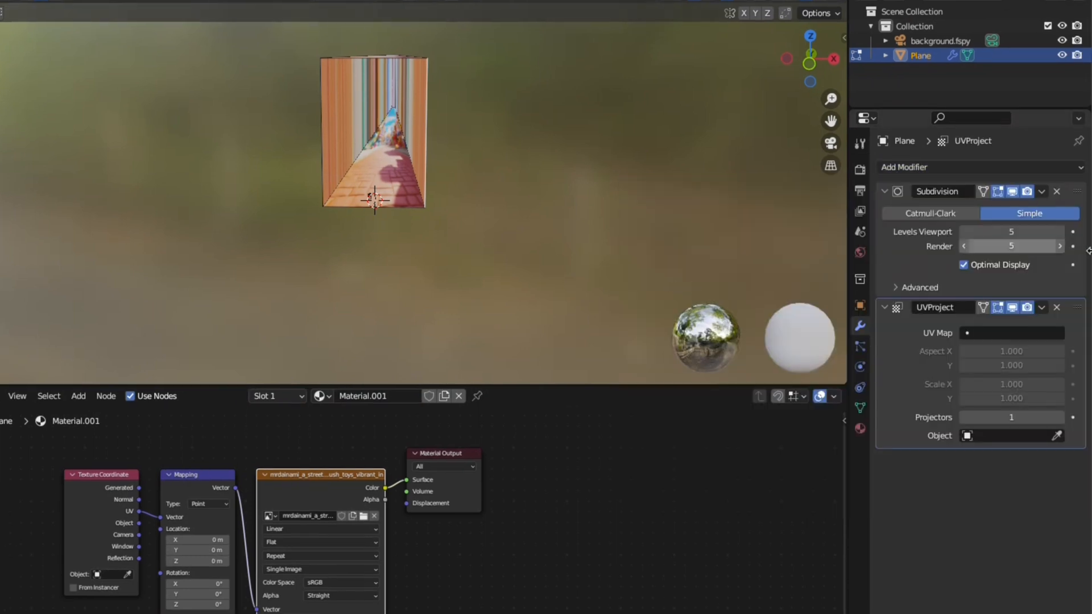
click(980, 334)
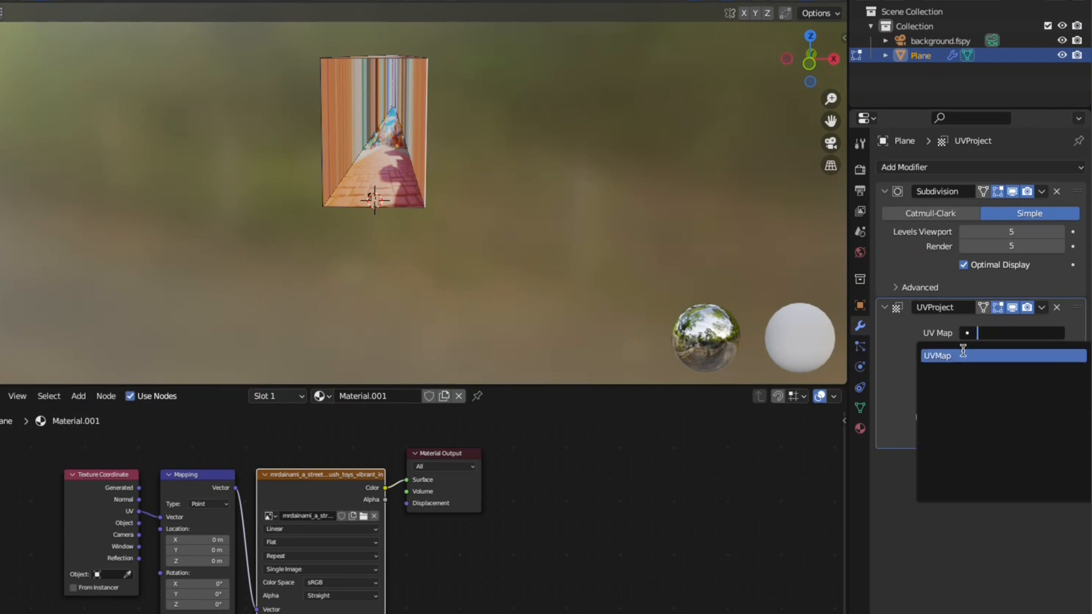
click(961, 351)
click(973, 437)
click(973, 455)
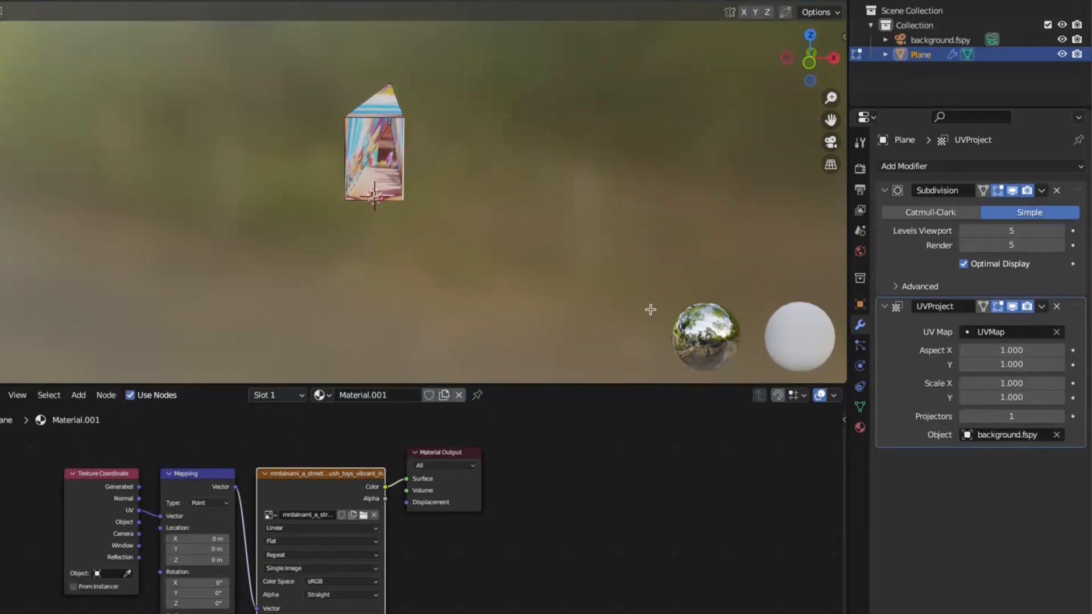
click(1023, 350)
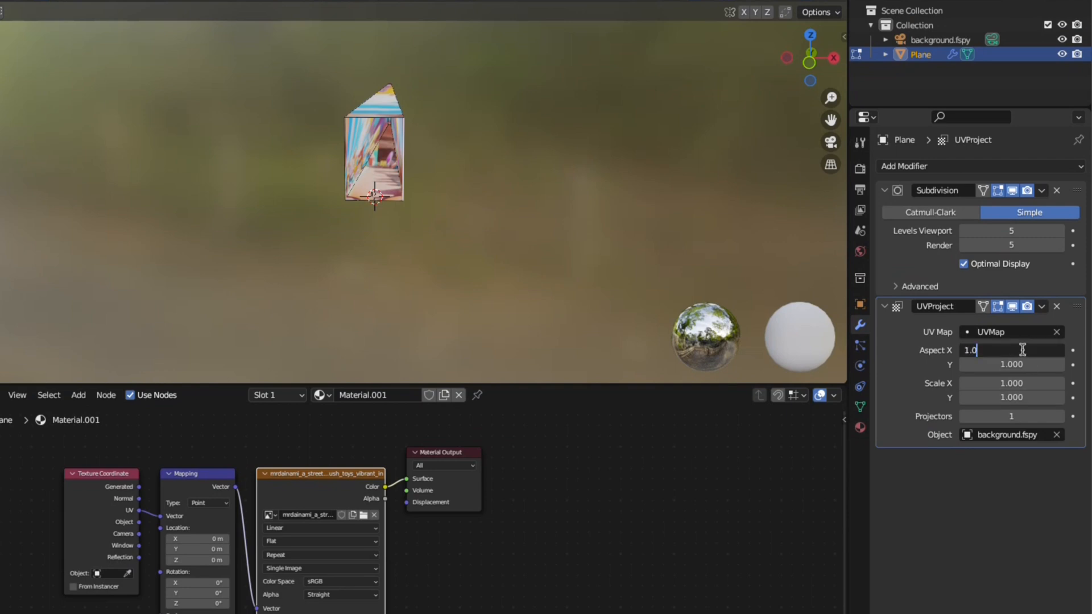
text(3264)
key(Tab)
text(1)
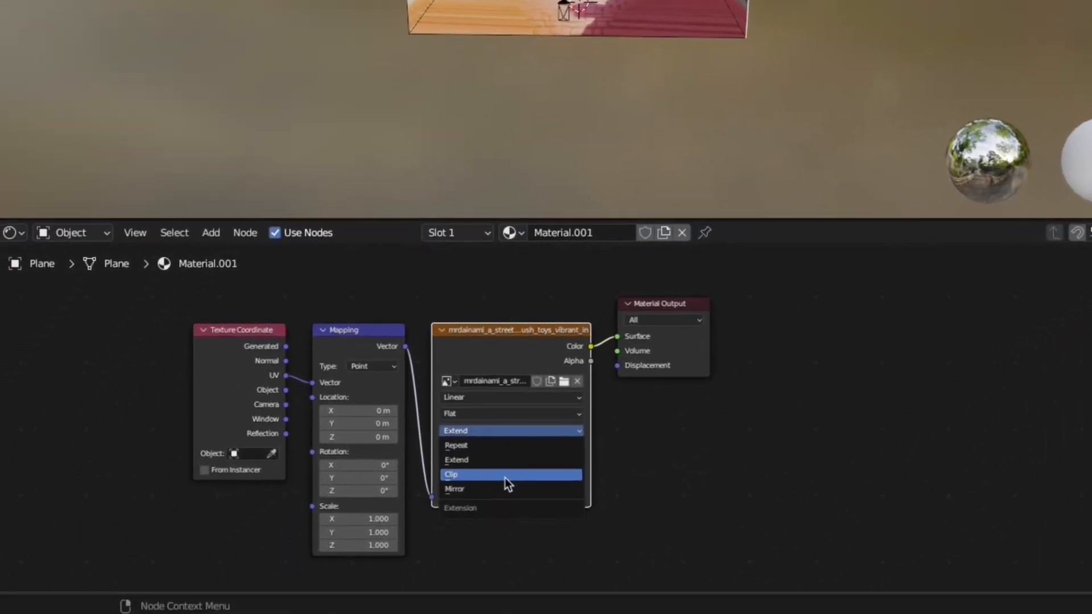
- Set the image texture to clip at its edges and orbit to inspect the textured corridor
click(315, 593)
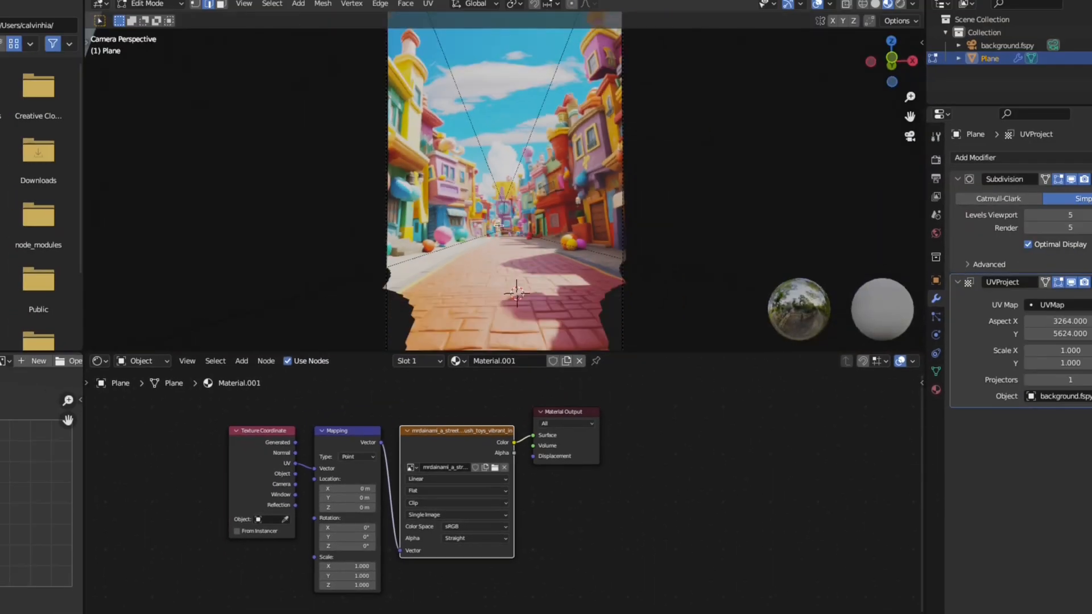
scroll(498, 228, up, 3)
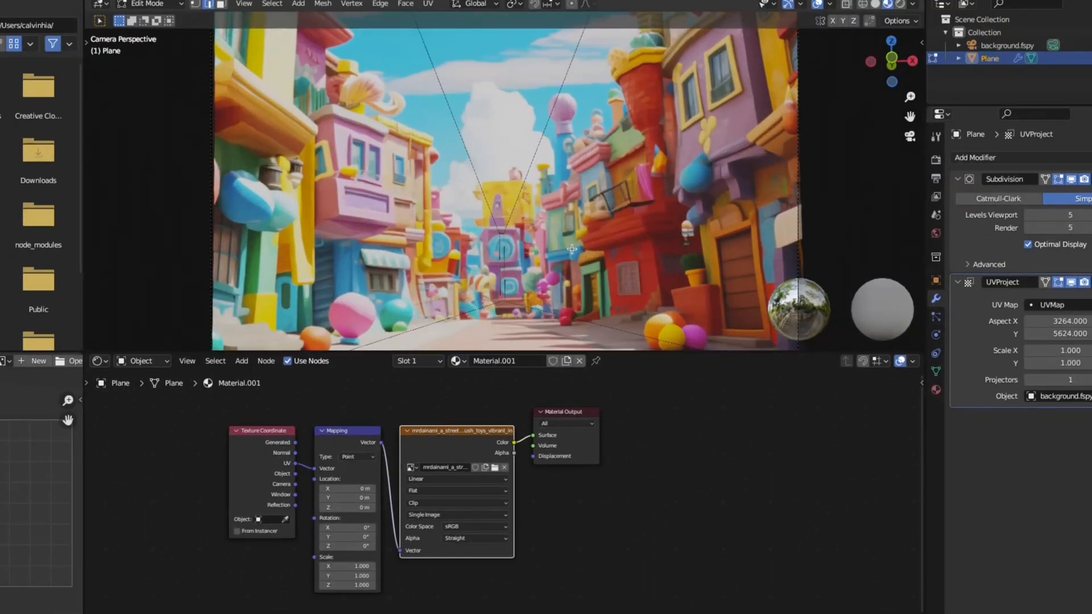
scroll(554, 247, down, 1)
middle_drag(555, 246, 562, 222)
scroll(557, 236, down, 8)
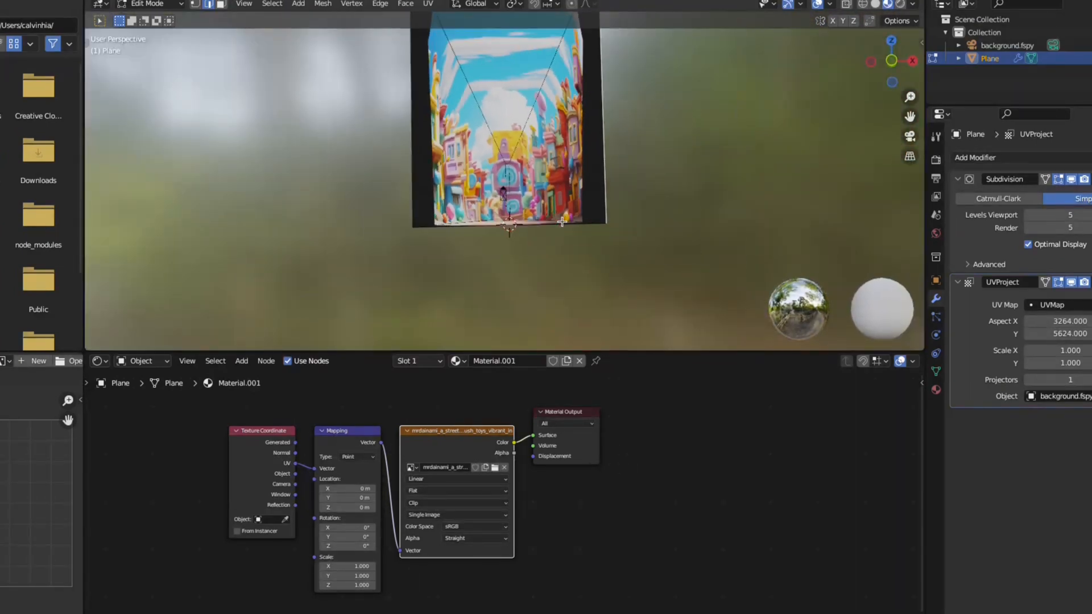
scroll(563, 213, down, 5)
middle_drag(560, 261, 556, 270)
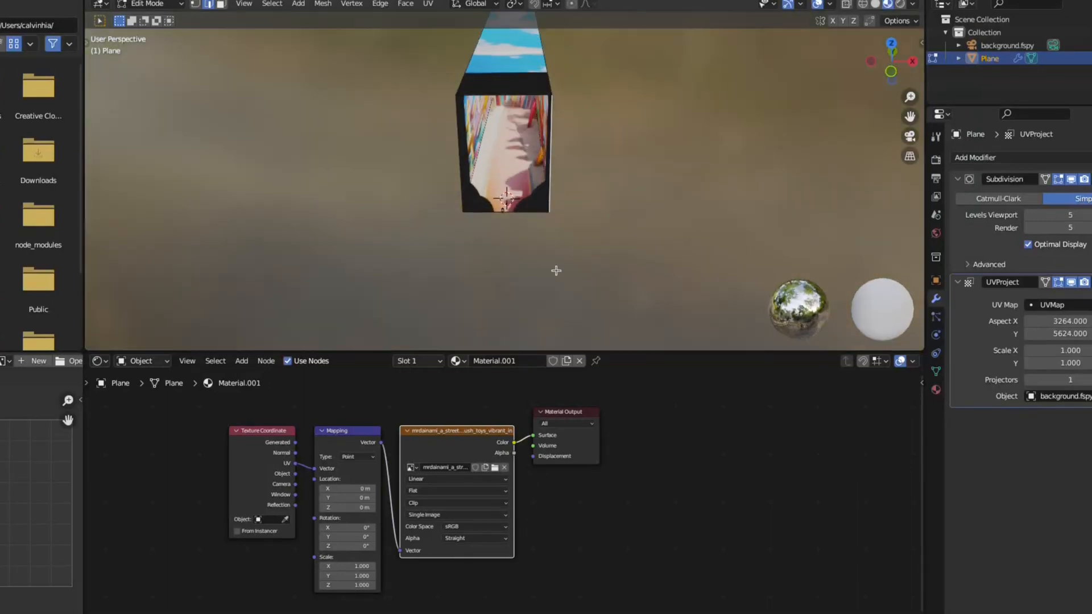
scroll(556, 271, up, 6)
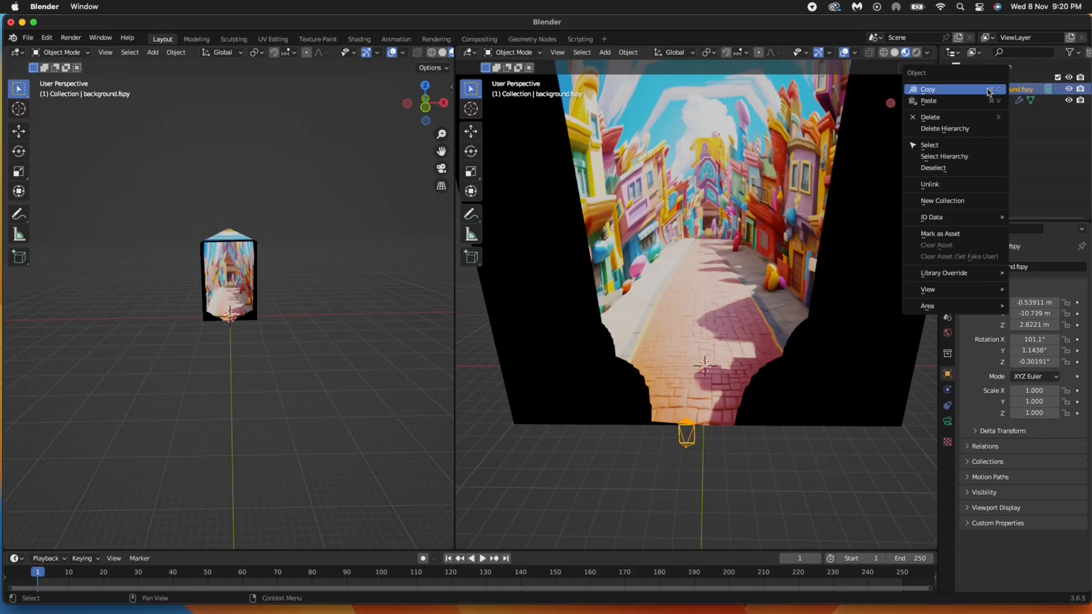
- Duplicate the background.fspy camera into the Collection and rename it 'motion camera'
click(976, 89)
click(992, 77)
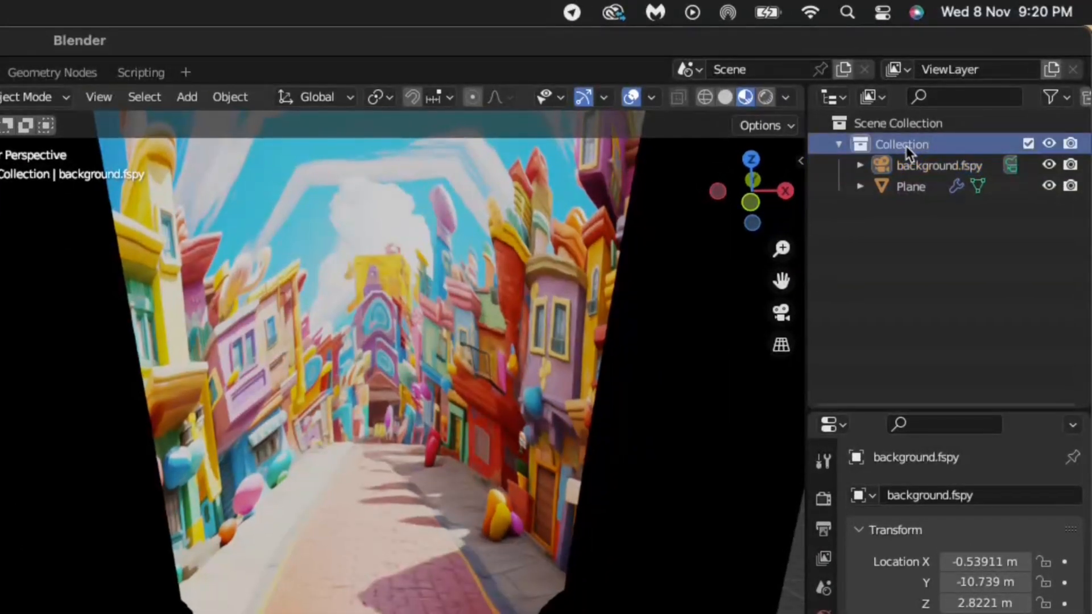
key(ctrl+v)
drag(1044, 561, 1045, 602)
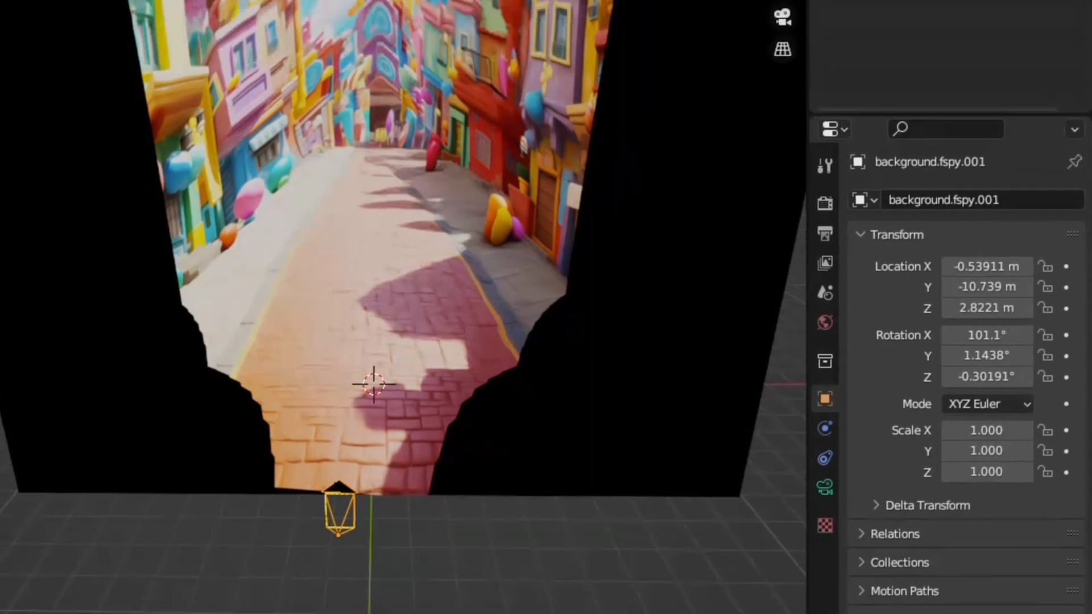
double_click(920, 80)
text(motion camera)
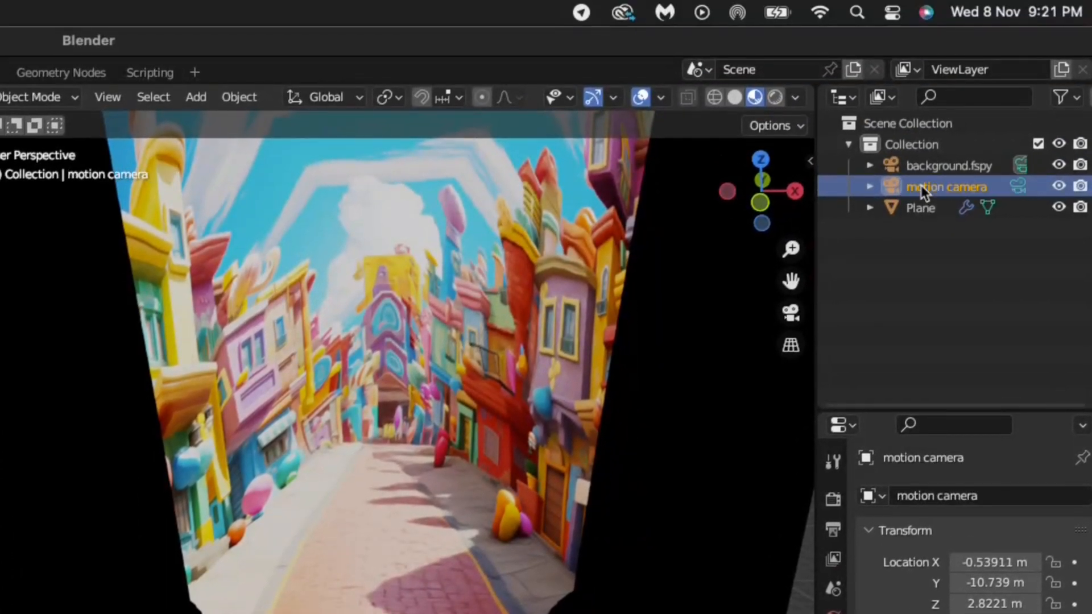
- Make motion camera the active scene camera and push it forward along the street
right_click(349, 613)
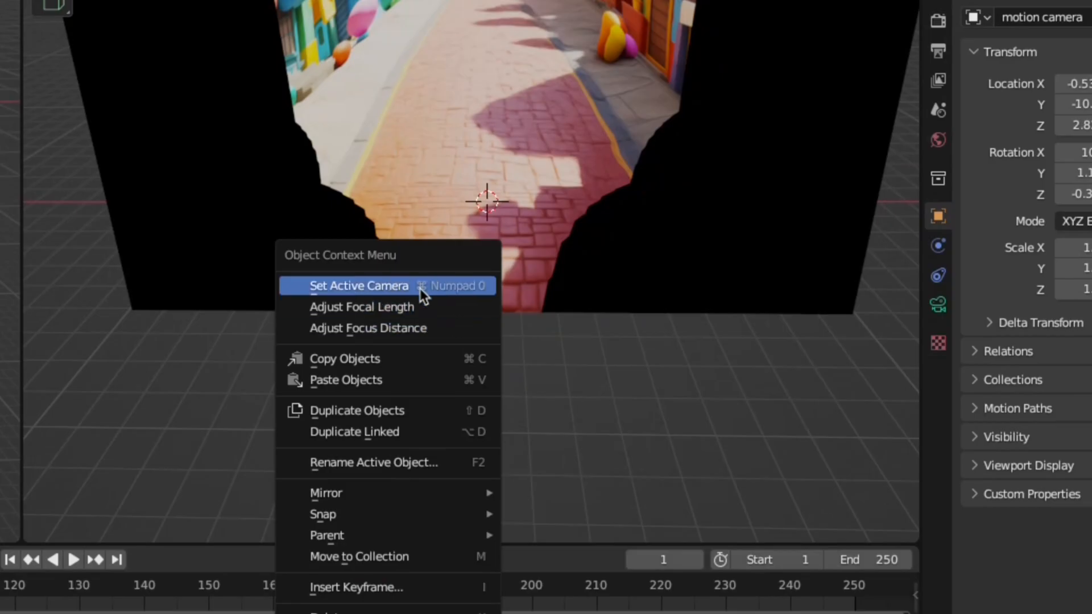
click(312, 613)
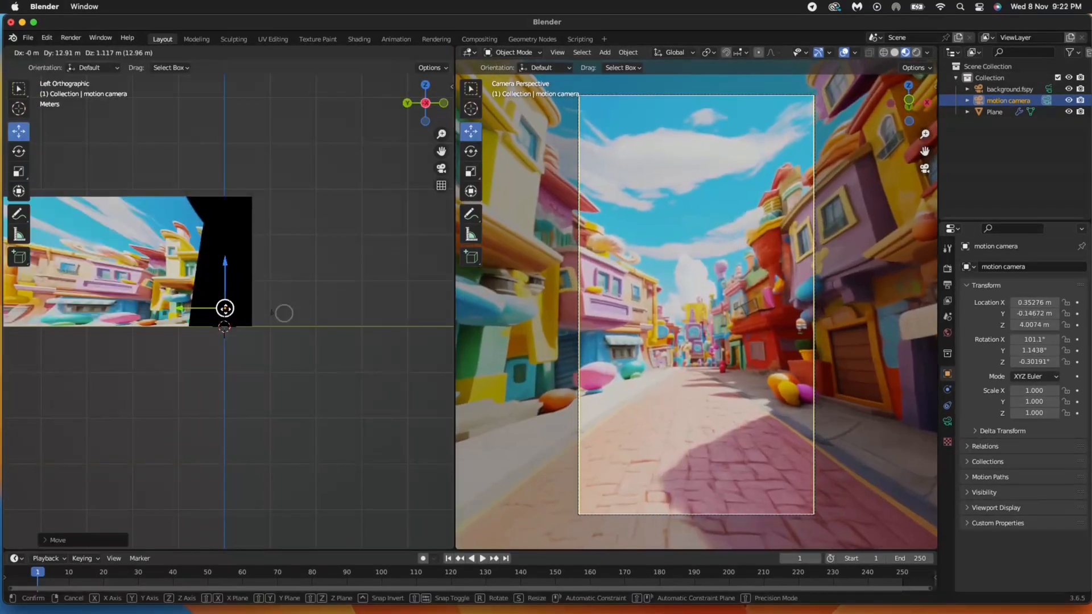
mouse_move(224, 308)
mouse_down()
mouse_move(118, 314)
mouse_move(259, 310)
mouse_move(200, 317)
mouse_move(203, 307)
mouse_up()
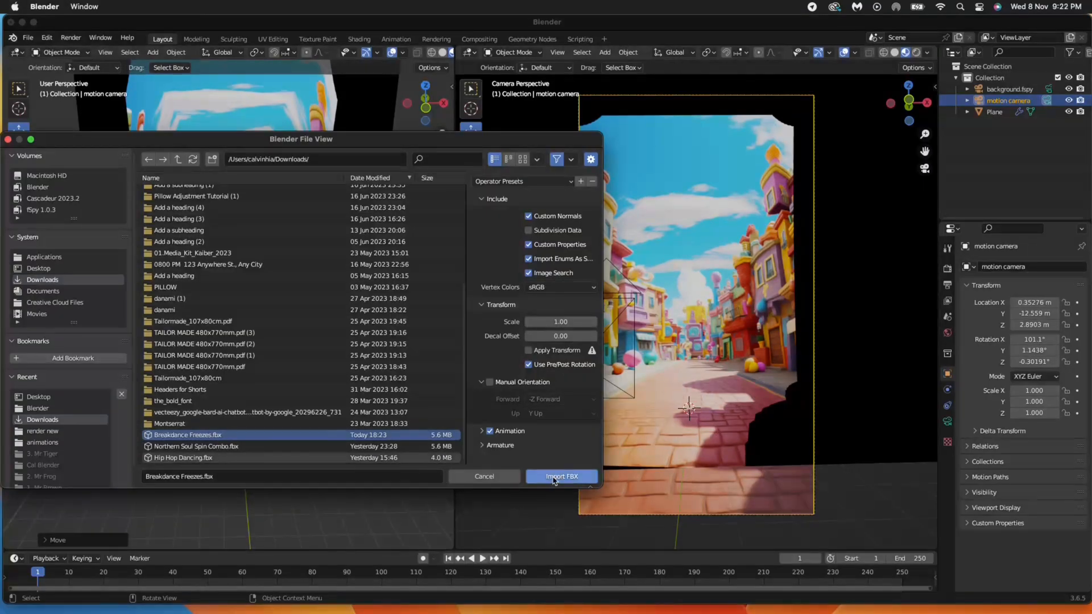
- Import Breakdance Freezes.fbx and move the character up onto the street in front of the camera
click(553, 477)
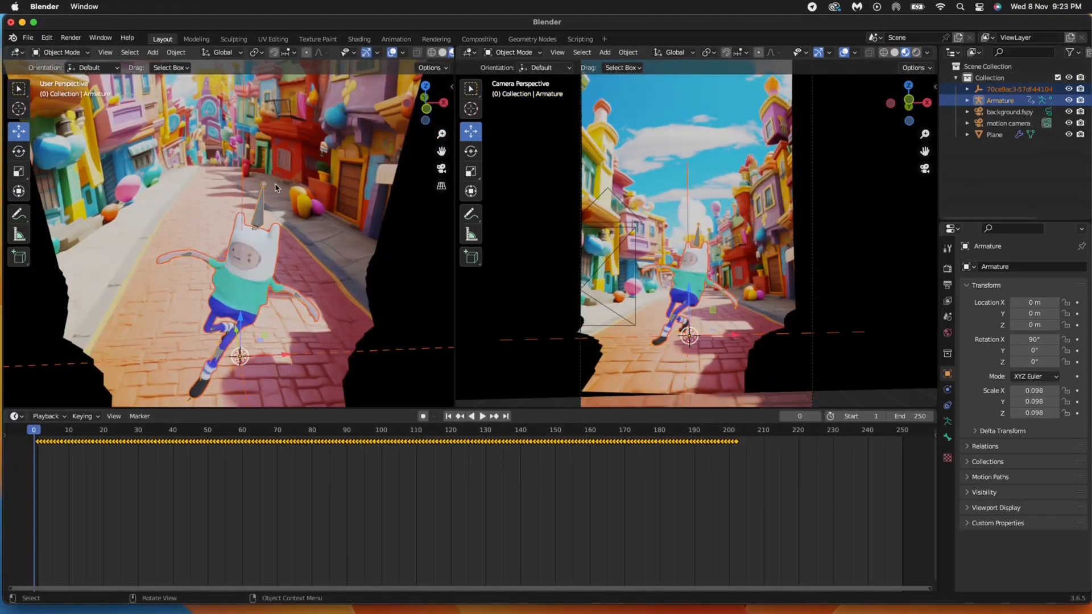
drag(239, 356, 235, 301)
- Rotate the character upright on X and Z to face the camera, then lower it toward the street
key(r)
key(x)
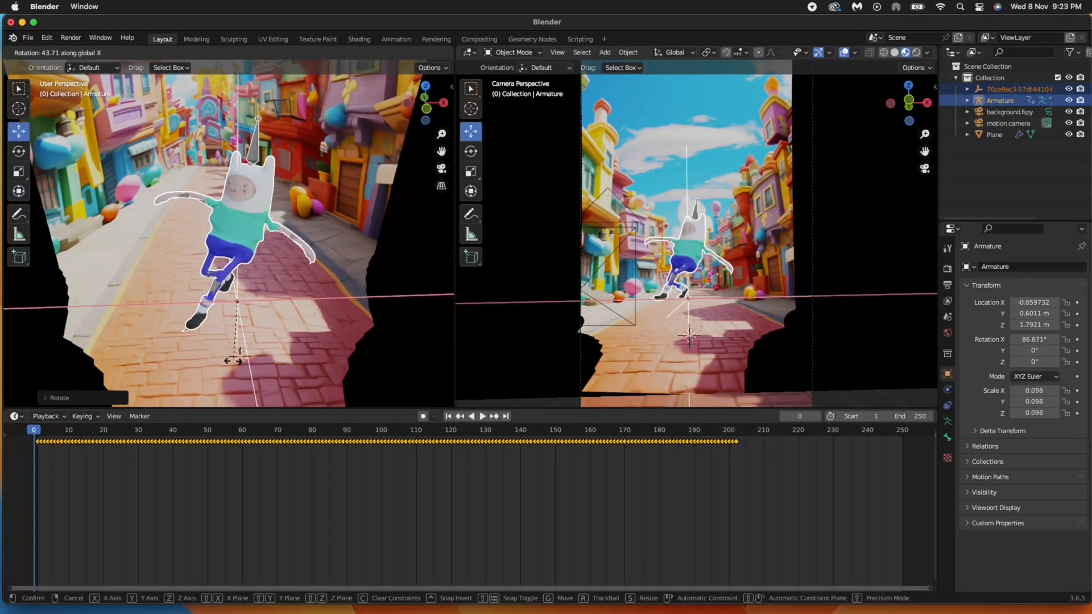
click(236, 340)
key(r)
key(z)
key(x)
click(276, 342)
key(g)
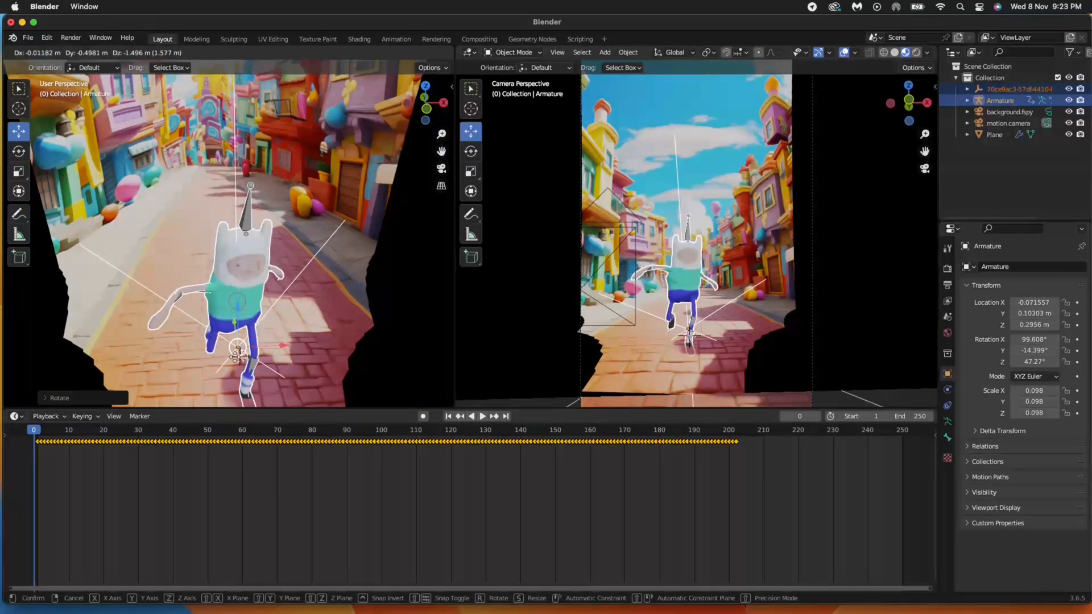
click(284, 372)
middle_drag(285, 373, 285, 347)
scroll(285, 347, down, 2)
- Add a Floor constraint targeting Plane to the armature and slide it along the street
click(948, 405)
click(996, 269)
click(1032, 331)
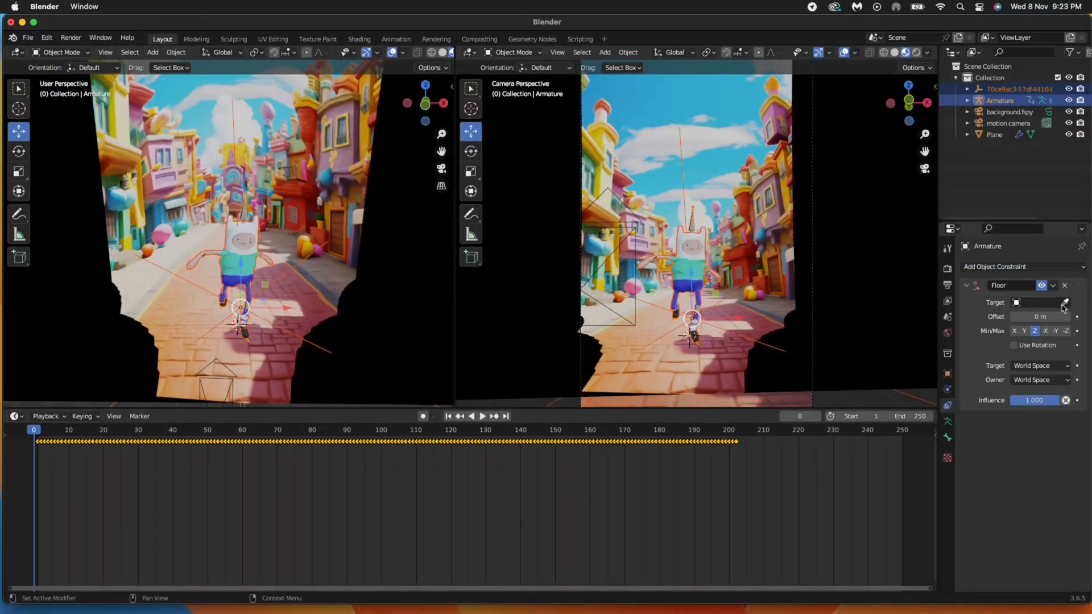
drag(246, 306, 193, 302)
- Play the dance animation, nudge the character down-left on the street, and replay to check placement
key(space)
key(space)
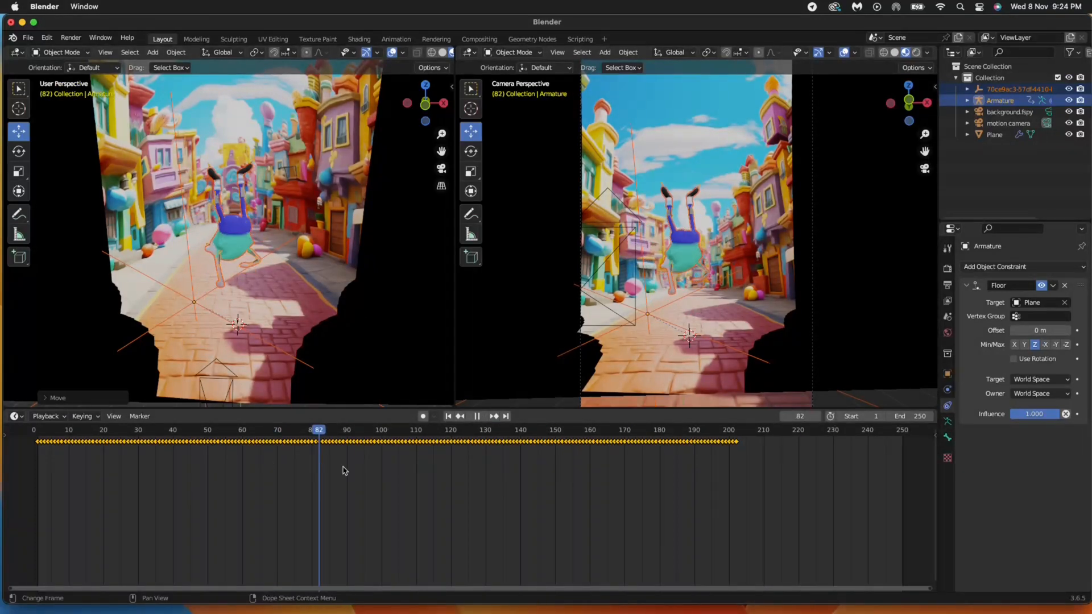
scroll(484, 443, down, 2)
key(space)
key(Escape)
scroll(669, 281, down, 2)
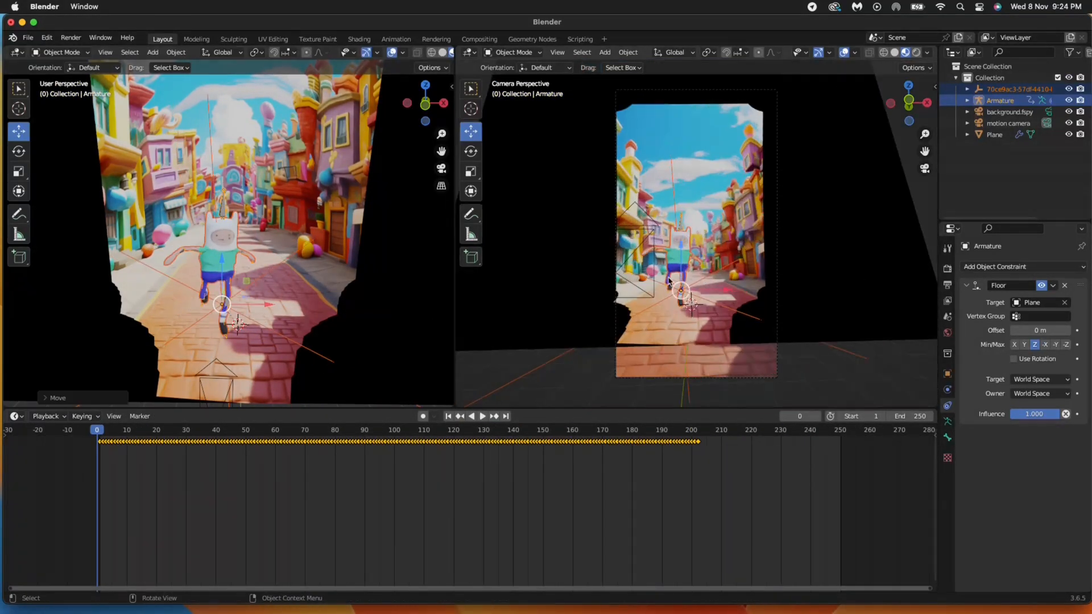
scroll(665, 353, up, 3)
key(space)
key(space)
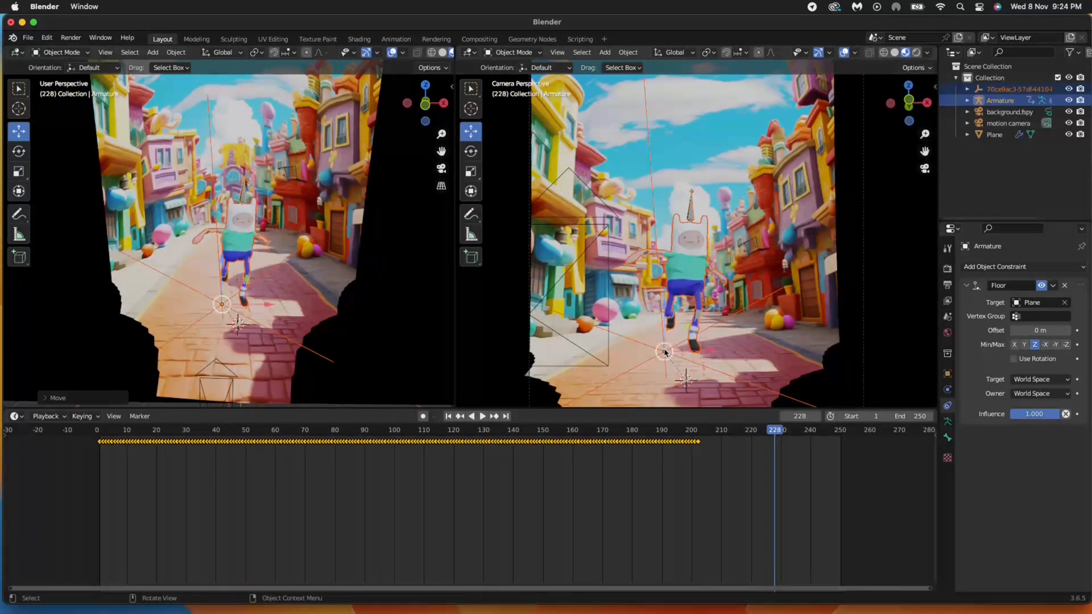
drag(215, 312, 206, 323)
key(space)
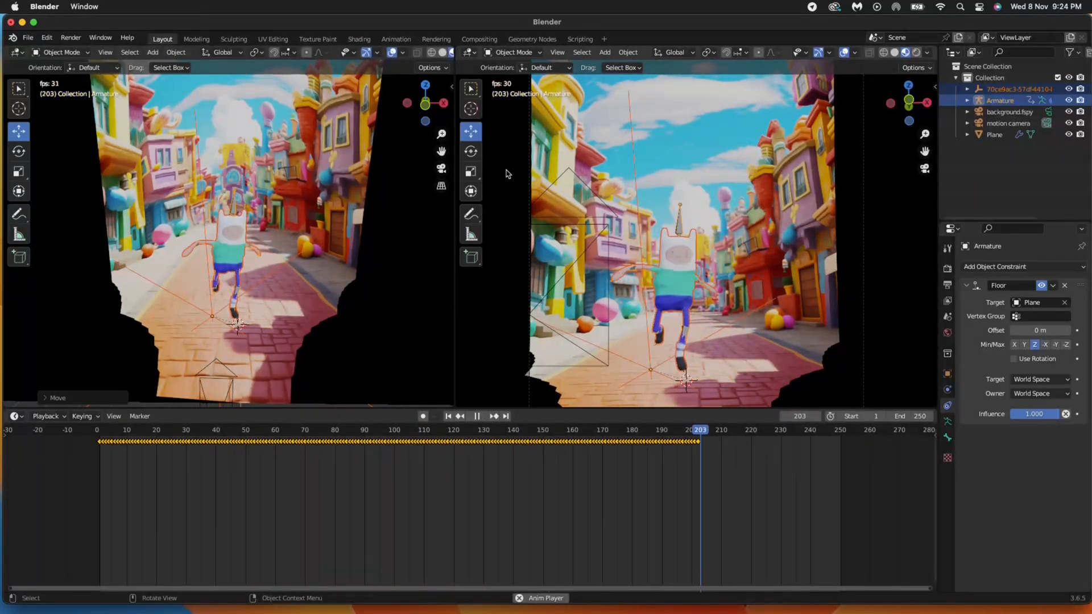
key(space)
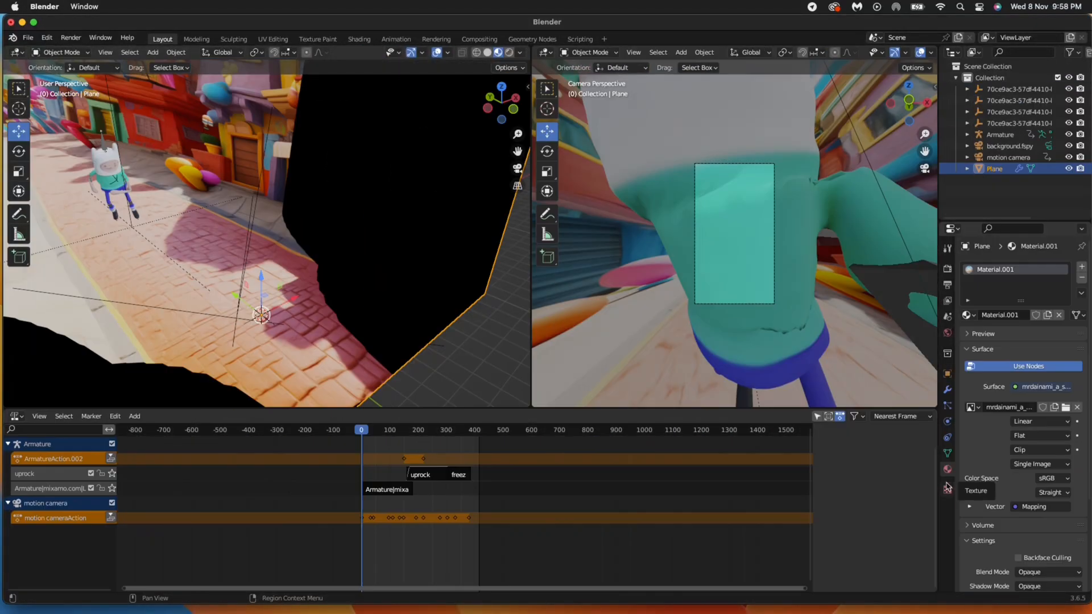
- Set the output to PNG frames in the render finn folder and open the rendered frames
click(947, 284)
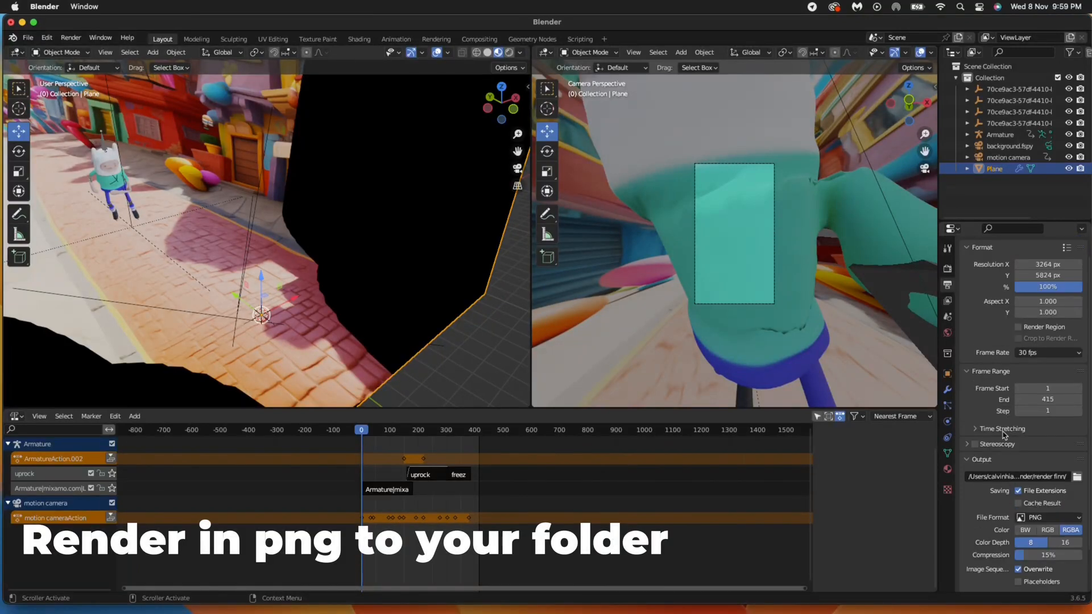
scroll(1005, 428, up, 2)
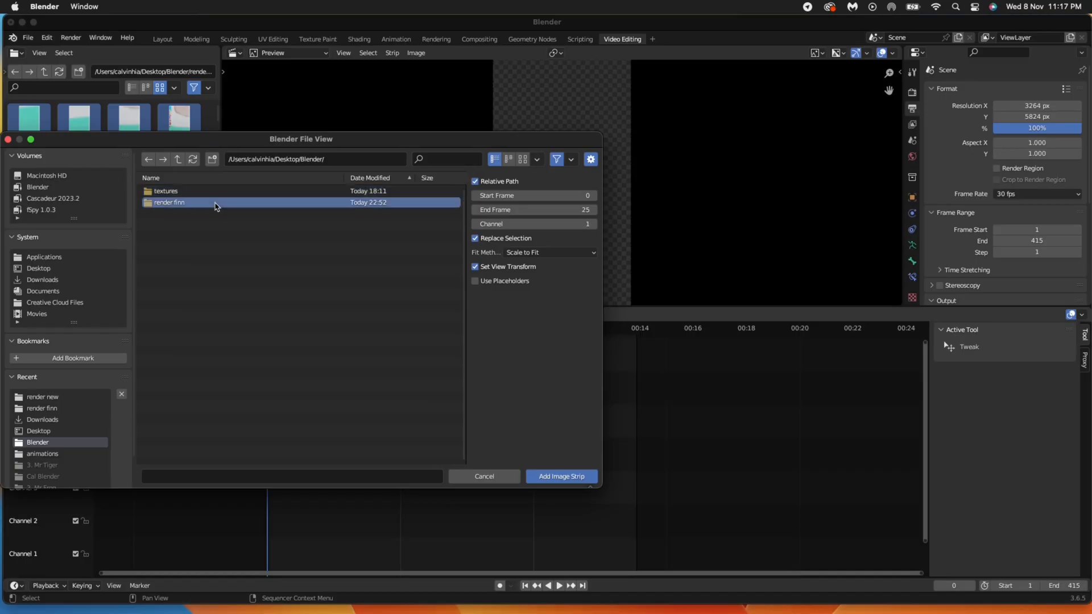
double_click(217, 203)
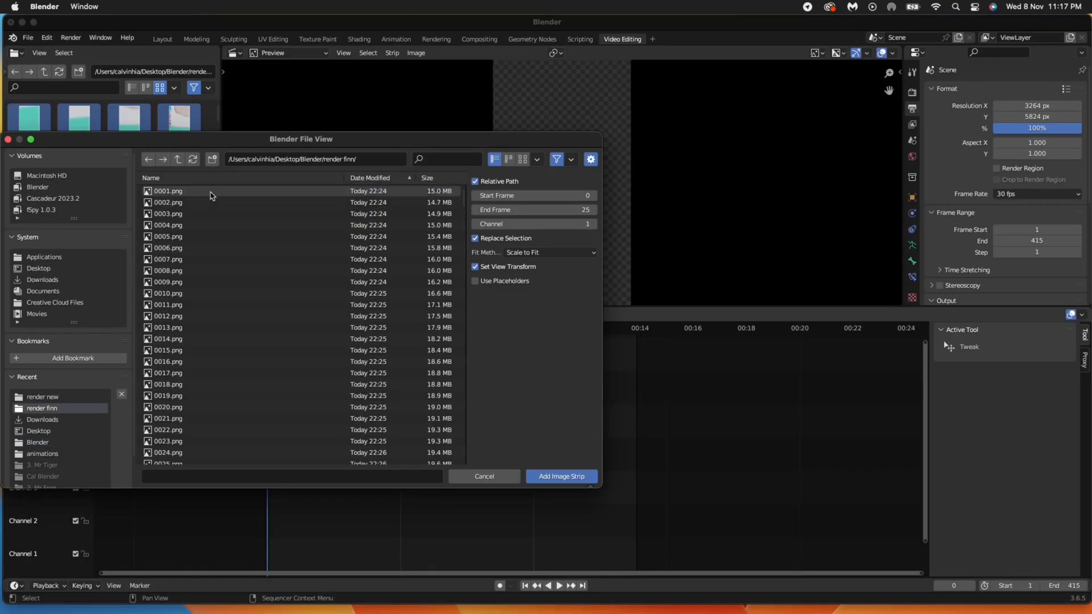
- Add frames 0001–0415.png as one image strip and remove the gap before it
scroll(296, 248, down, 10)
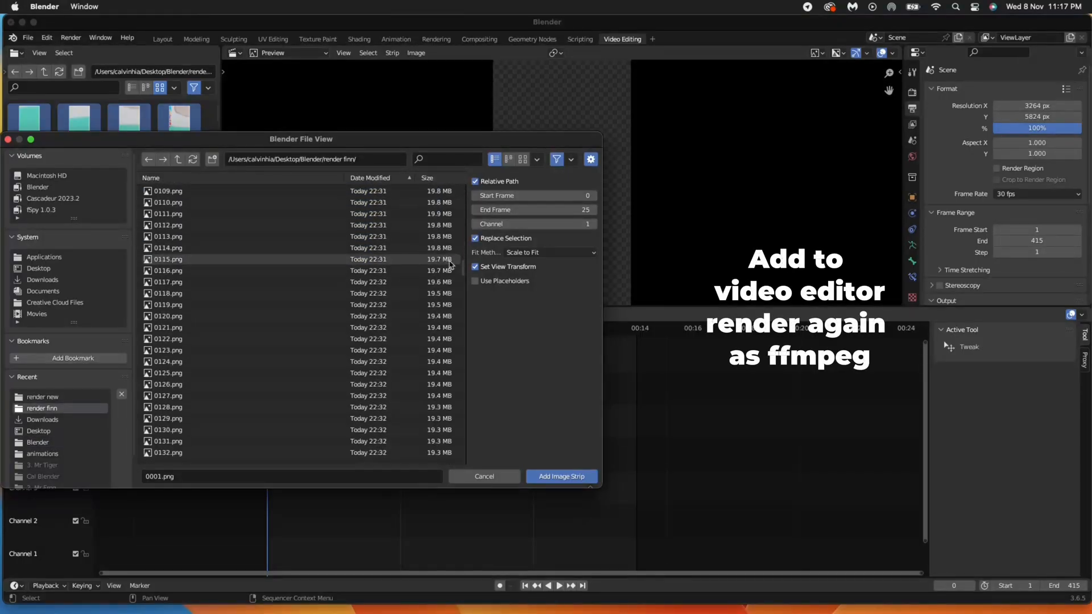
drag(464, 271, 458, 489)
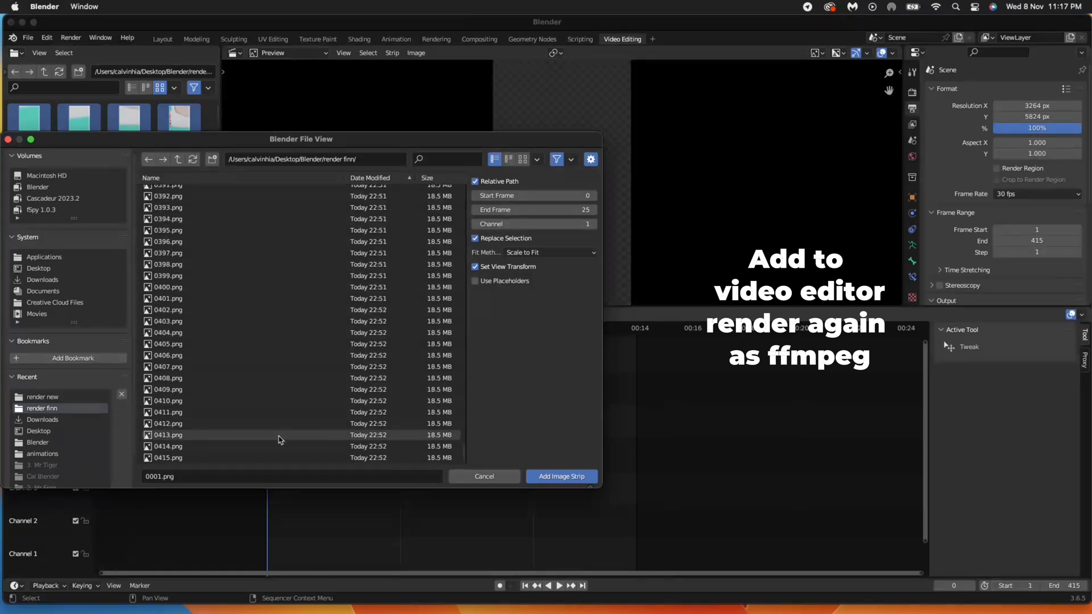
shift+click(264, 457)
click(561, 476)
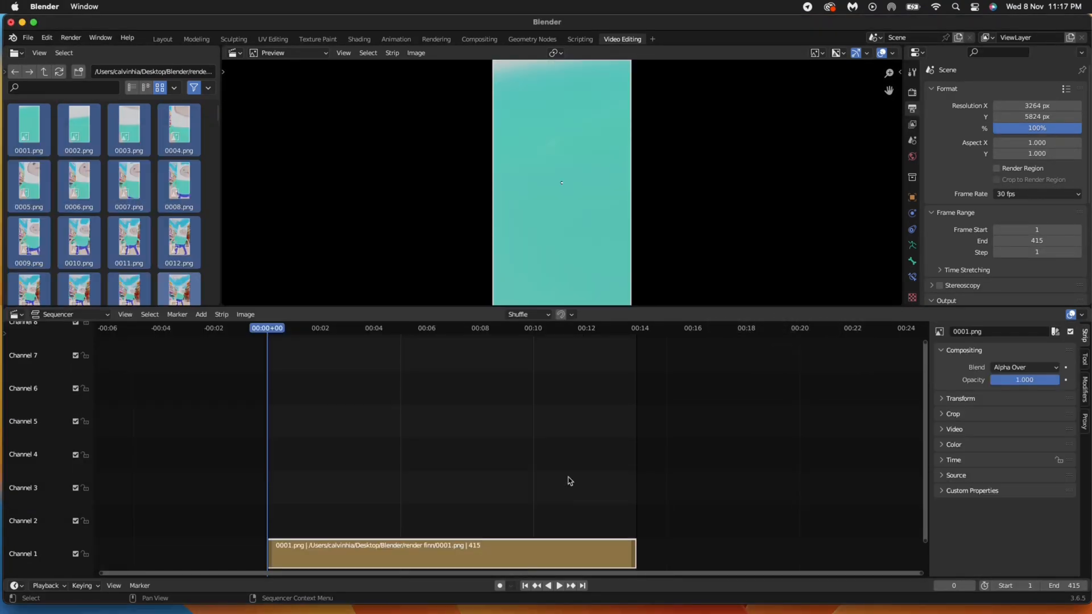
right_click(338, 556)
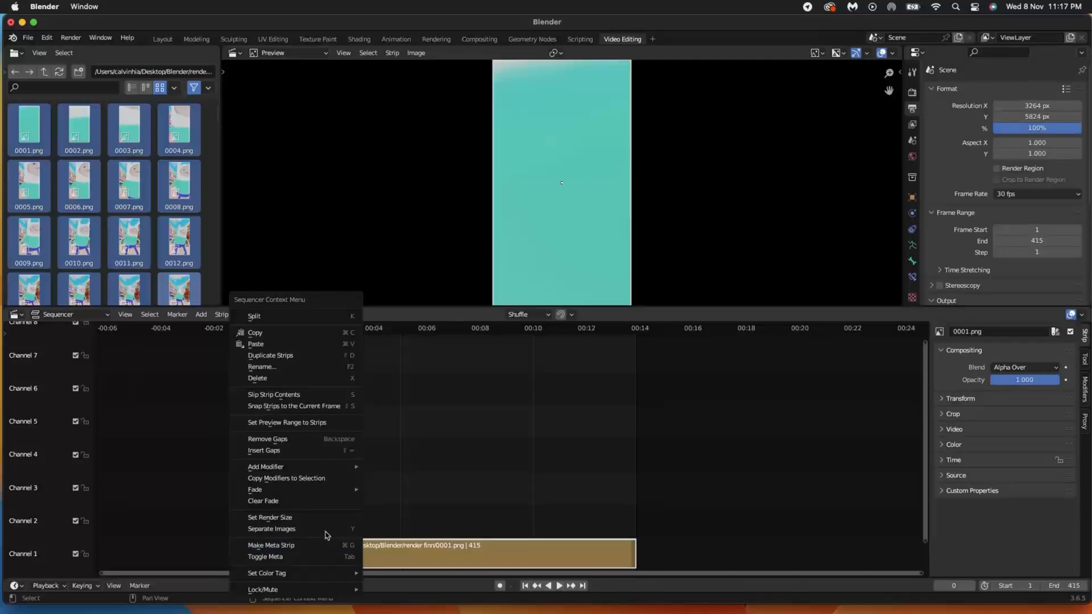
click(267, 439)
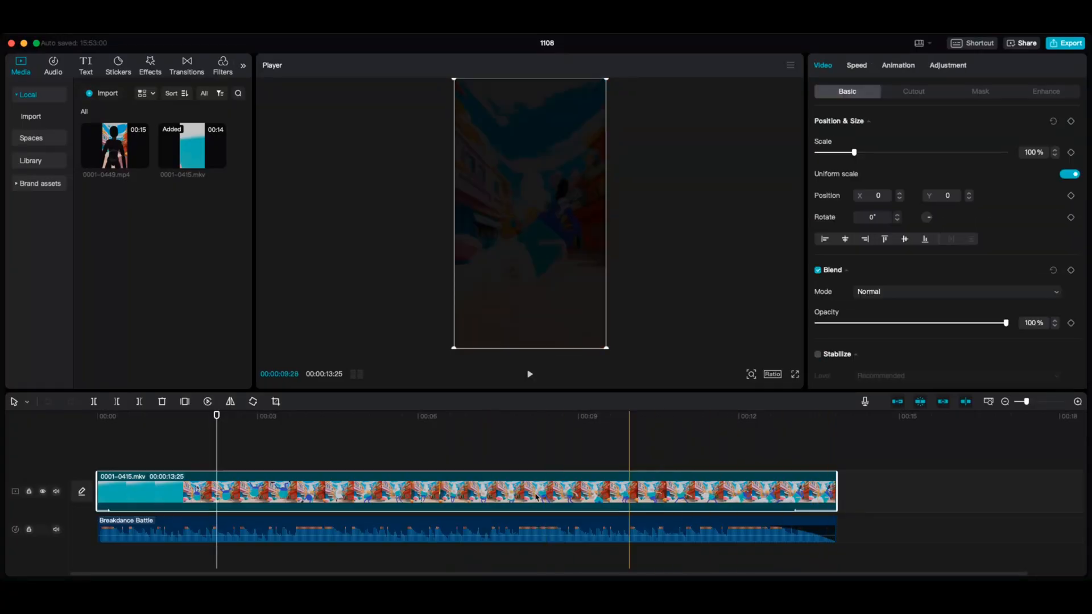
- Give the 0001-0415.mkv clip a Fade In entrance animation and preview it around 9 seconds
click(898, 65)
click(888, 132)
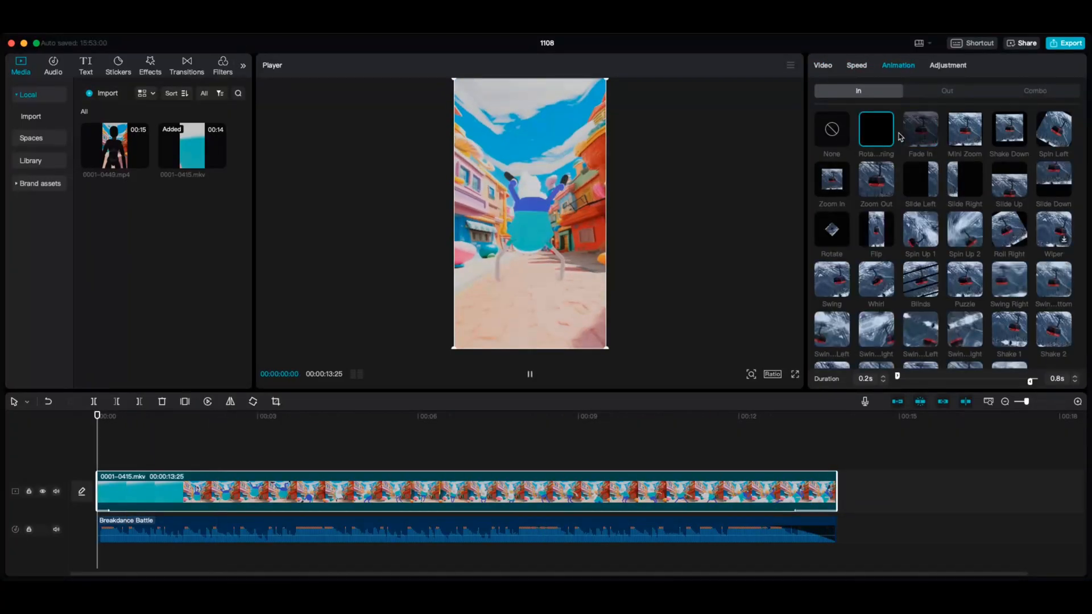
click(905, 135)
click(629, 447)
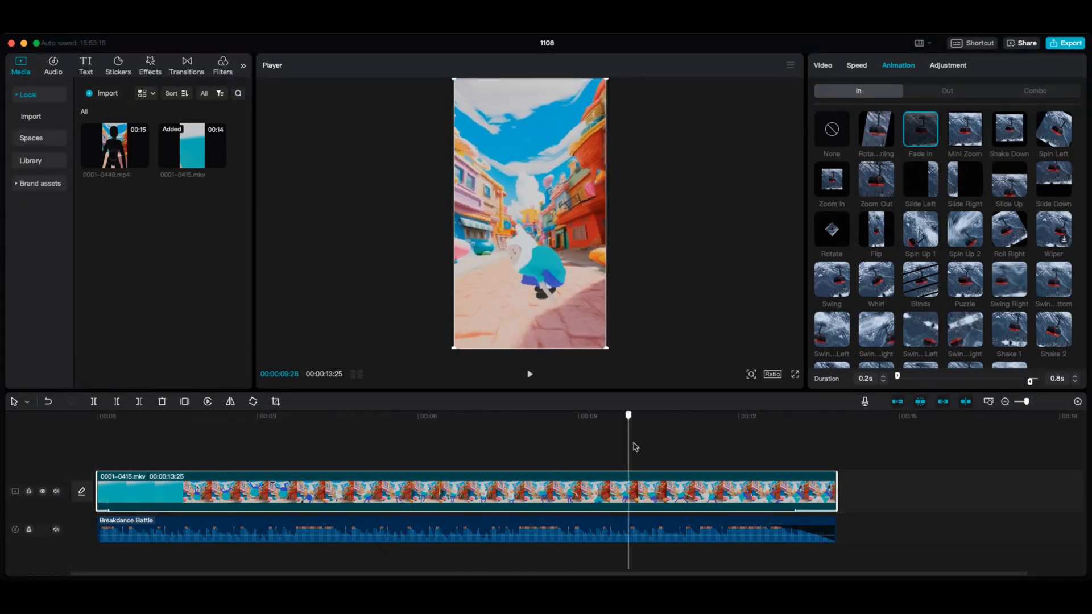